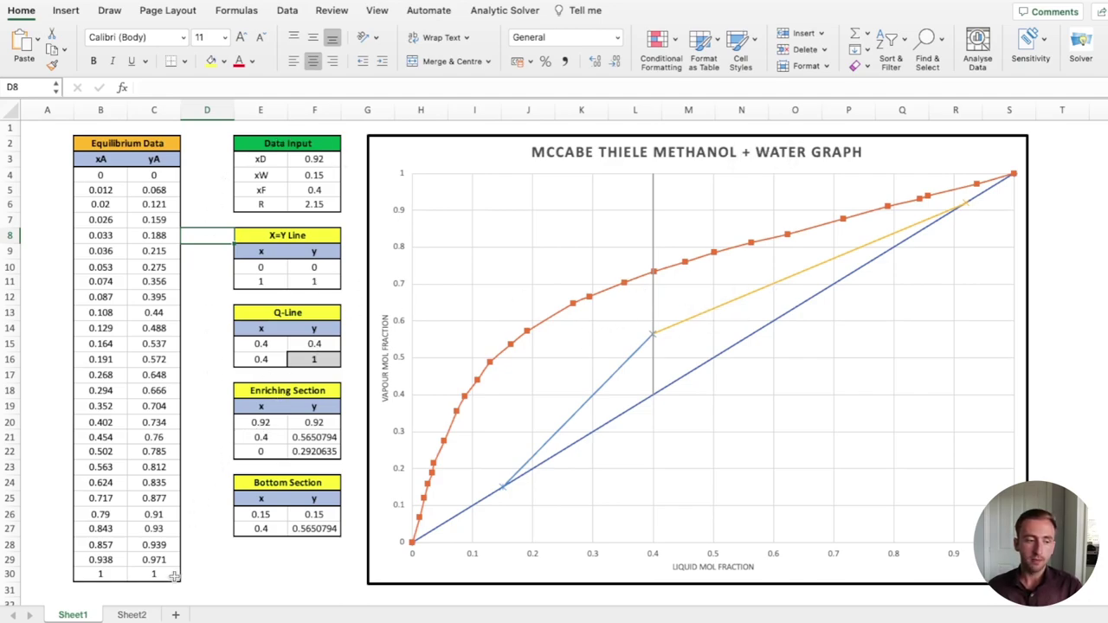
Step: Go to Sheet2, the blank McCabe-Thiele template with xD 0.85 and xF 0.35
{"action": "left_click", "coordinate": [130, 615]}
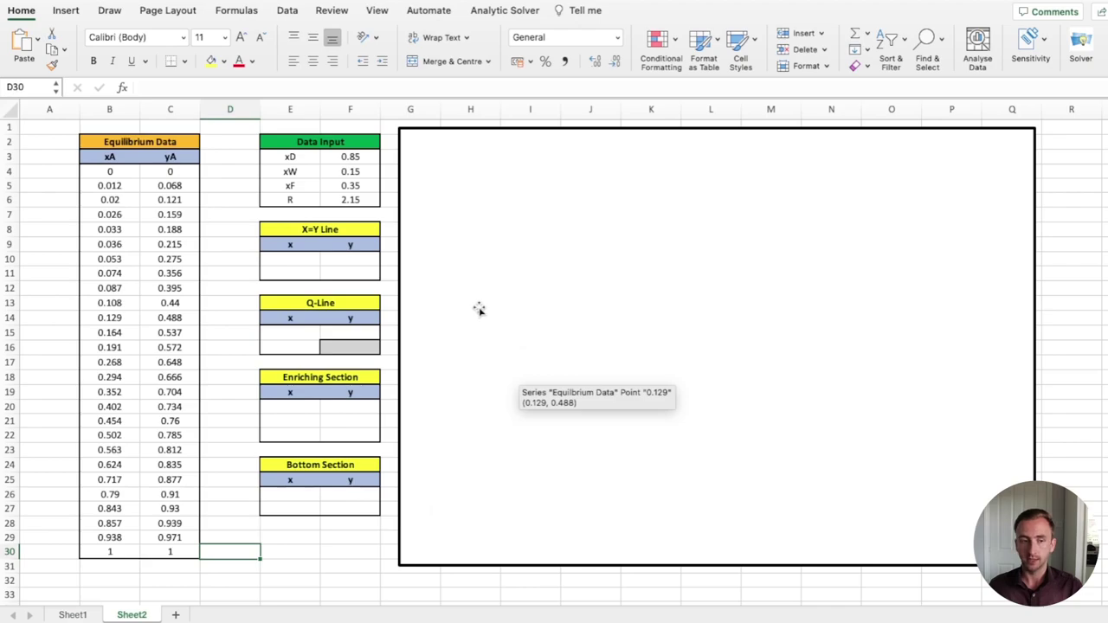
{"action": "left_click", "coordinate": [343, 431]}
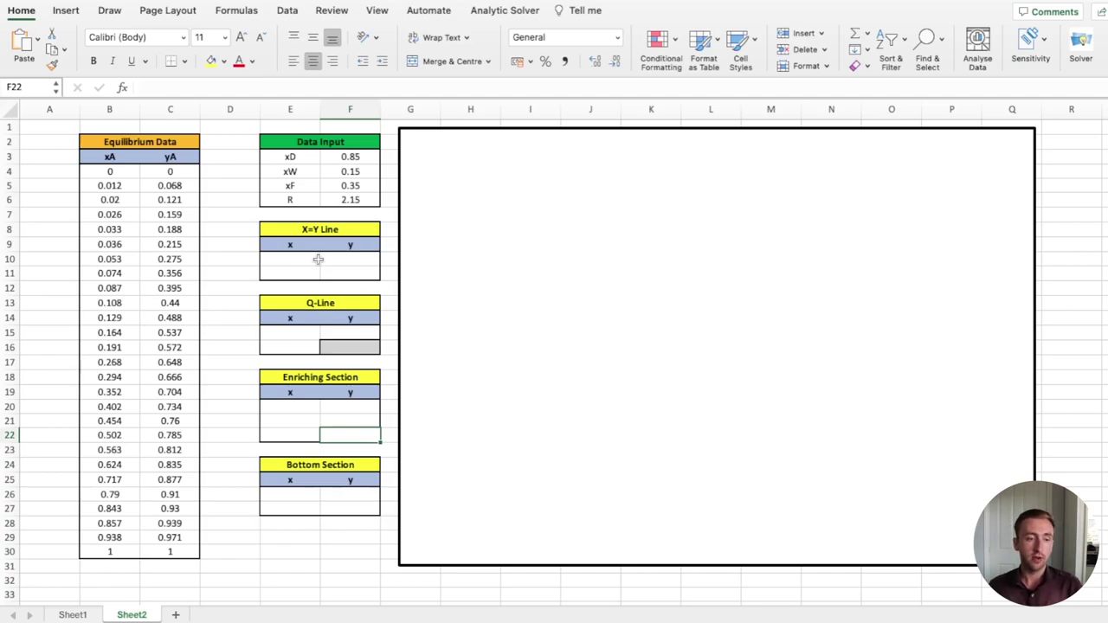
{"action": "left_click_drag", "start_coordinate": [330, 227], "coordinate": [317, 505]}
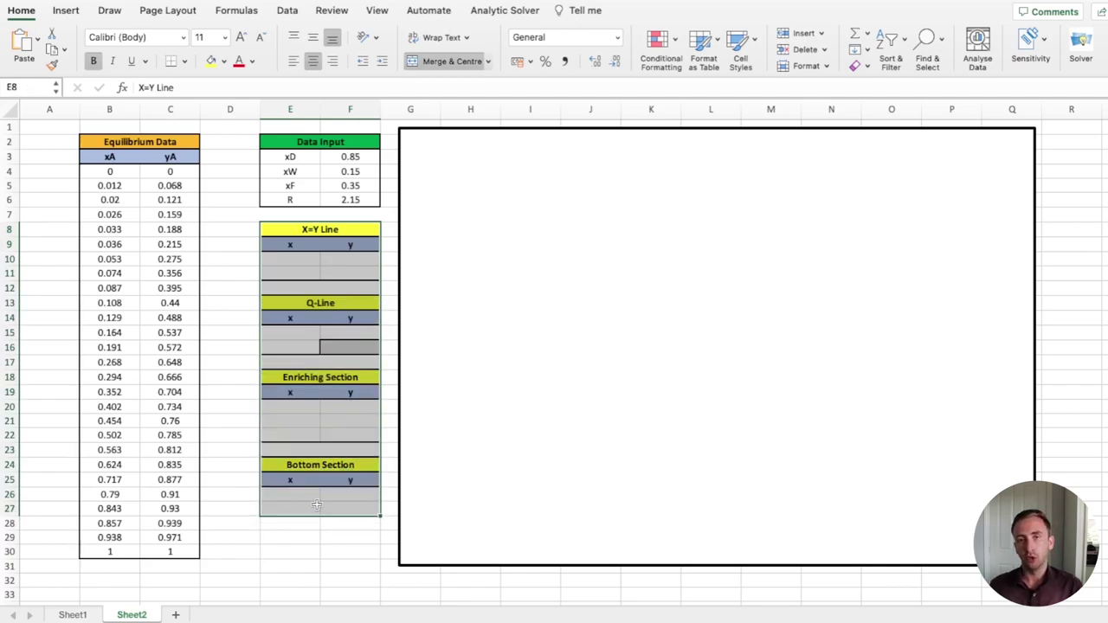
{"action": "left_click", "coordinate": [364, 258]}
{"action": "left_click_drag", "start_coordinate": [350, 227], "coordinate": [328, 272]}
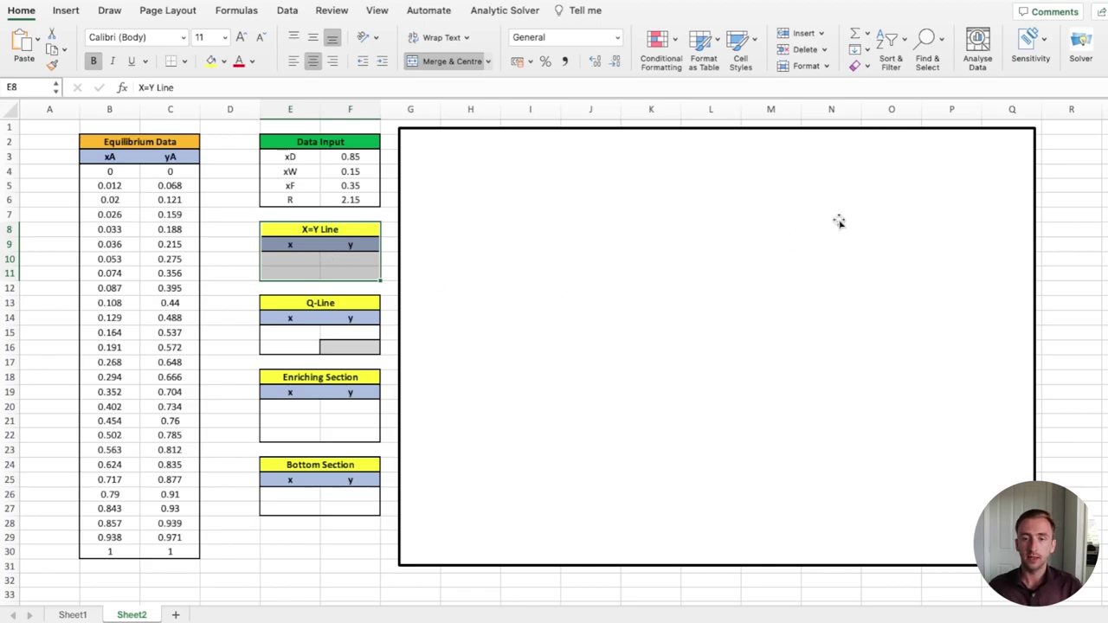
{"action": "left_click", "coordinate": [310, 258]}
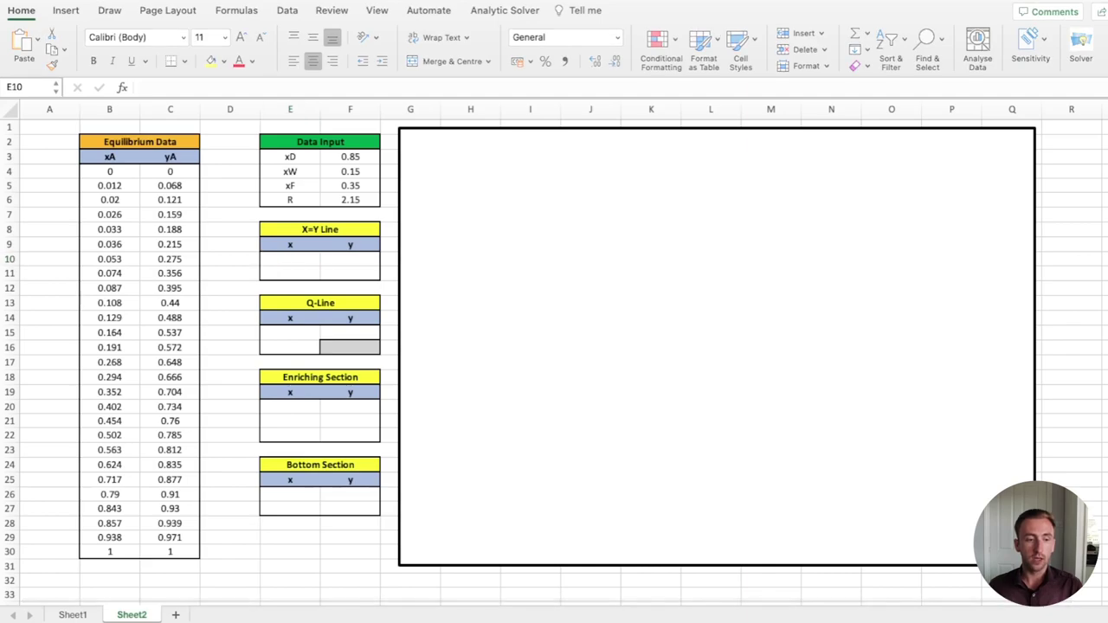
Step: Enter the X=Y Line points (0,0) and (1,1) in E10:F11
{"action": "left_click", "coordinate": [285, 261]}
{"action": "type", "text": "0"}
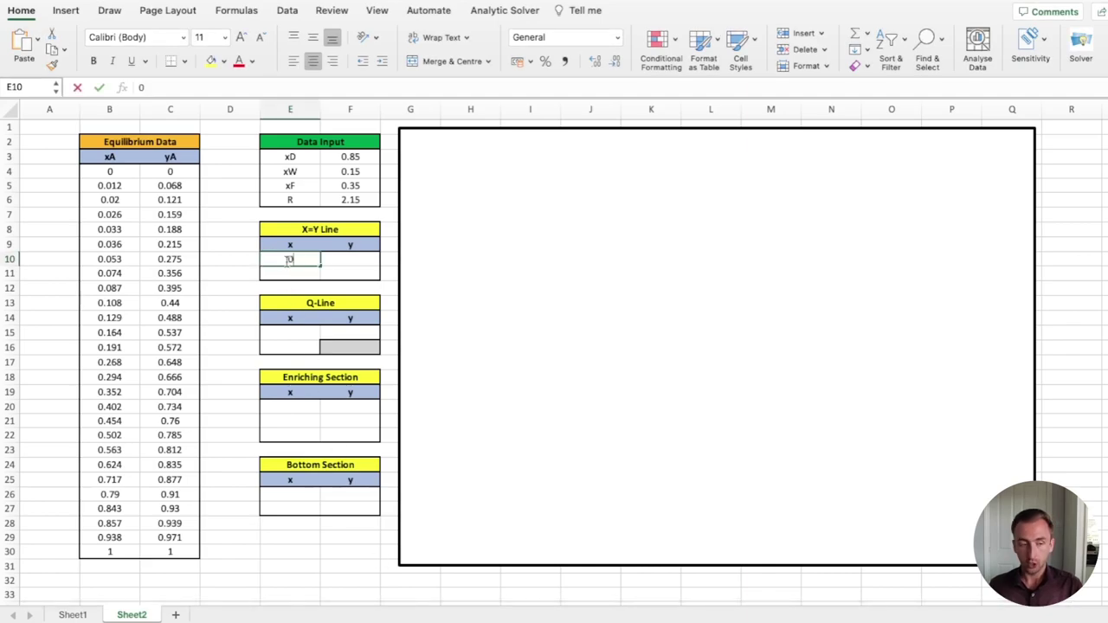
{"action": "key", "text": "Tab"}
{"action": "type", "text": "0"}
{"action": "key", "text": "Return"}
{"action": "key", "text": "Left"}
{"action": "type", "text": "1"}
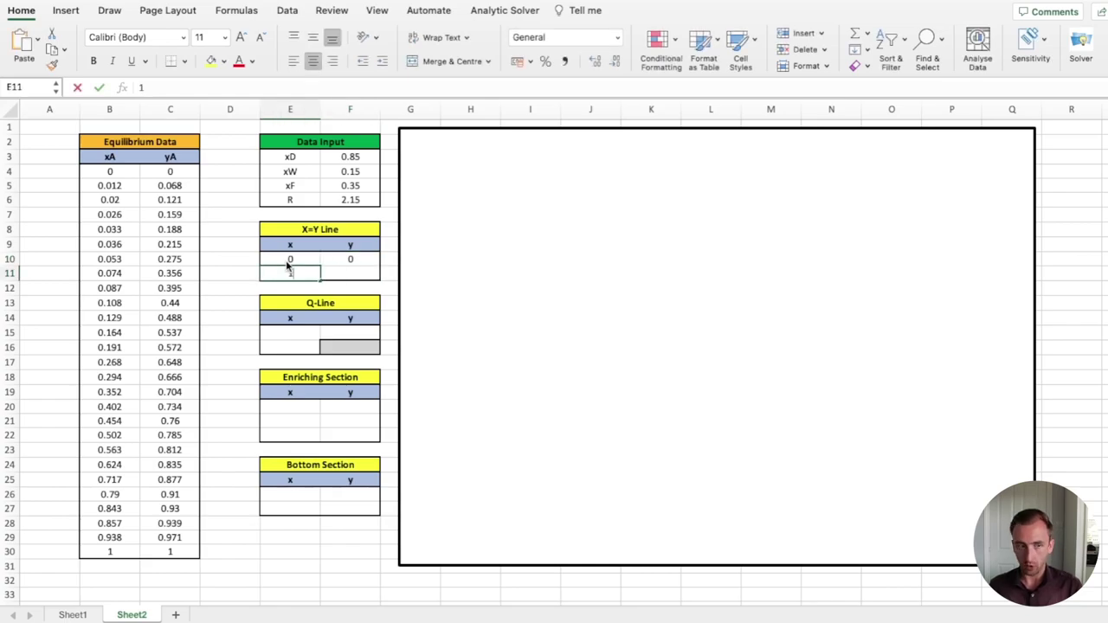
{"action": "key", "text": "Tab"}
{"action": "type", "text": "1"}
{"action": "key", "text": "Tab"}
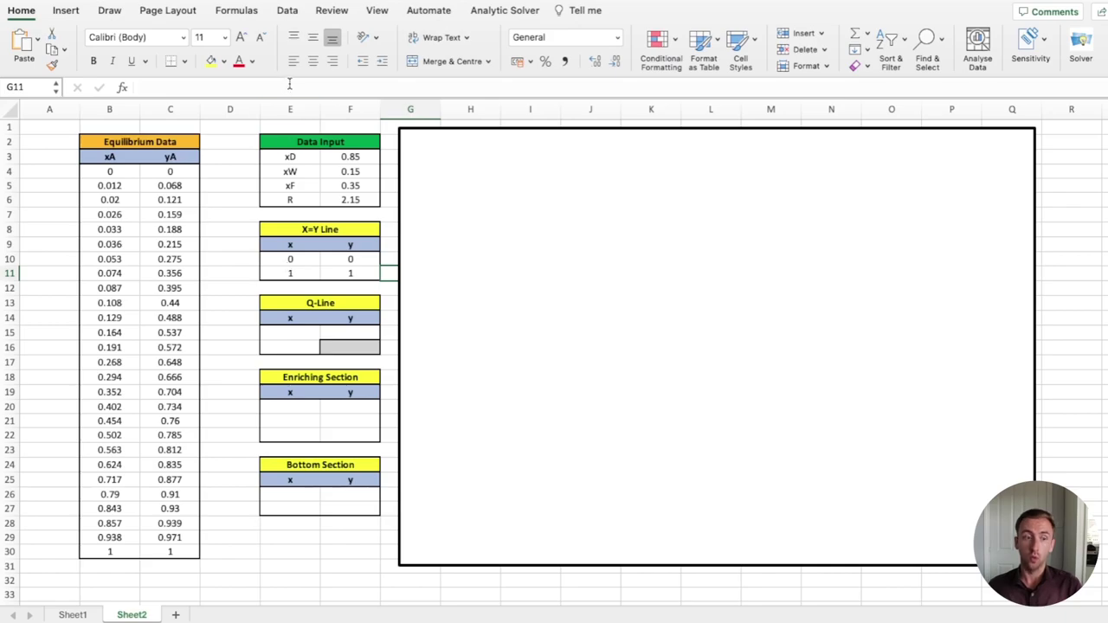
Step: Change xD to 0.92 and xF to 0.4 in the Data Input table, undoing an accidental move of R
{"action": "left_click_drag", "start_coordinate": [310, 145], "coordinate": [310, 200]}
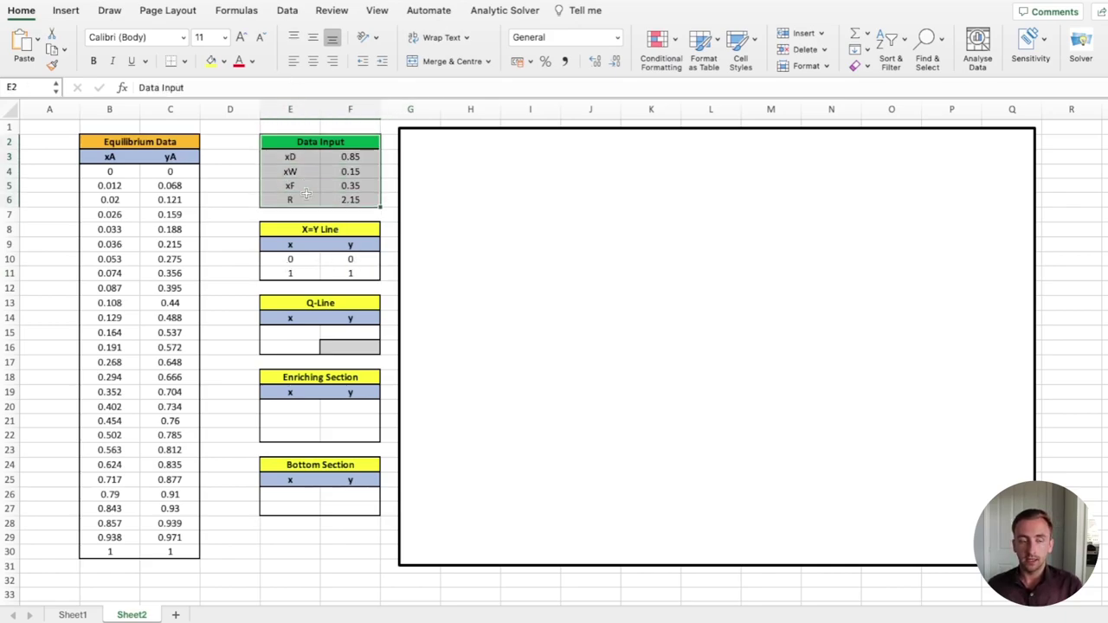
{"action": "left_click", "coordinate": [341, 156]}
{"action": "type", "text": "0.92"}
{"action": "key", "text": "Return"}
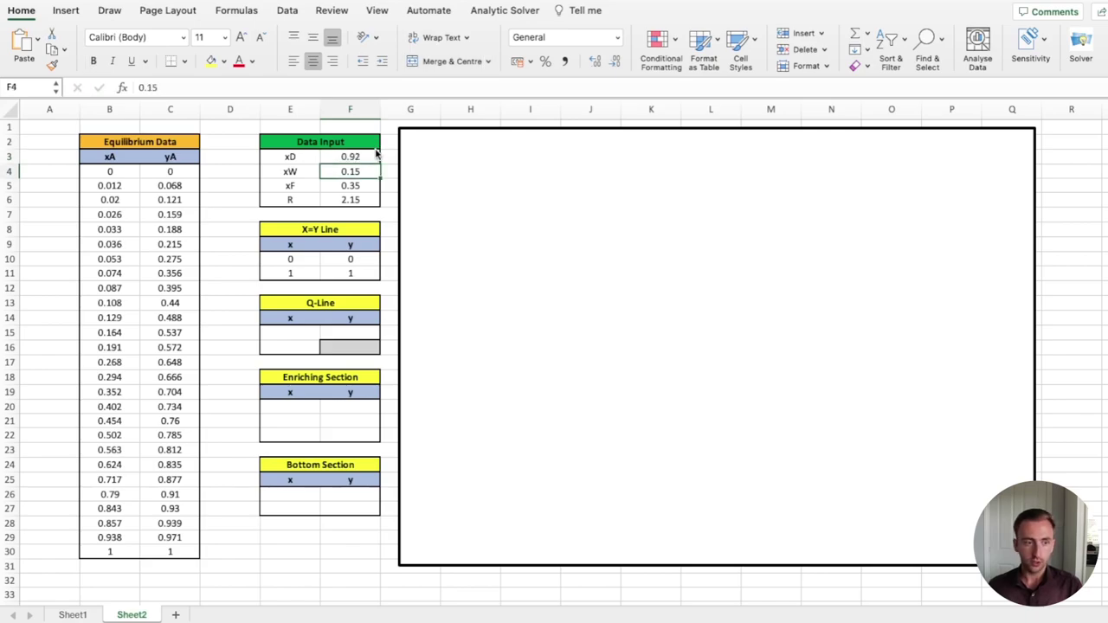
{"action": "left_click", "coordinate": [346, 186]}
{"action": "type", "text": "0."}
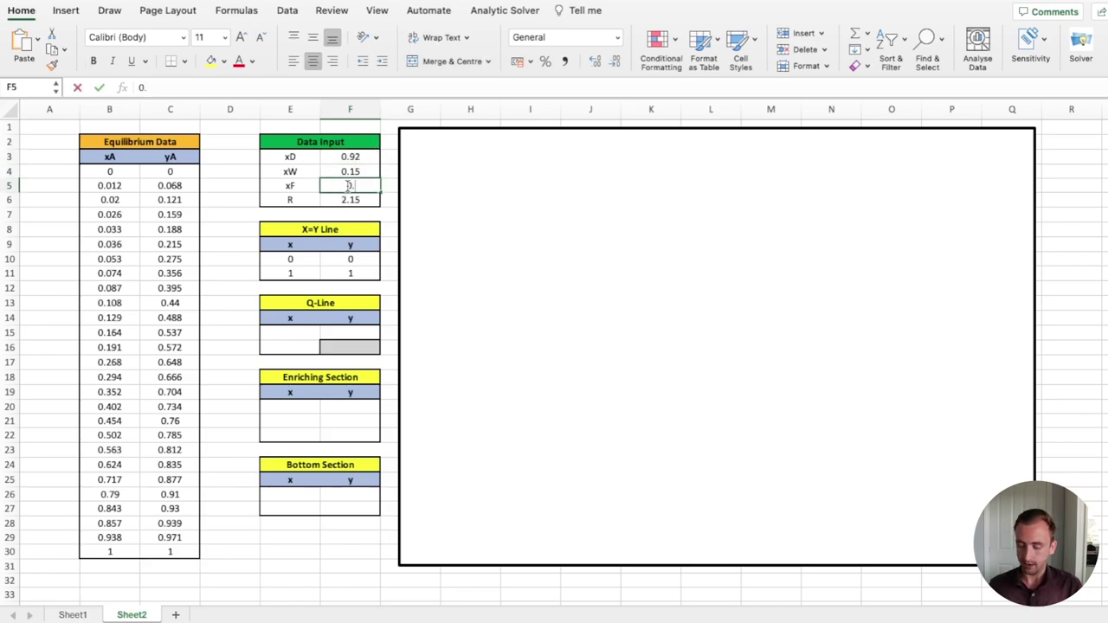
{"action": "key", "text": "Return"}
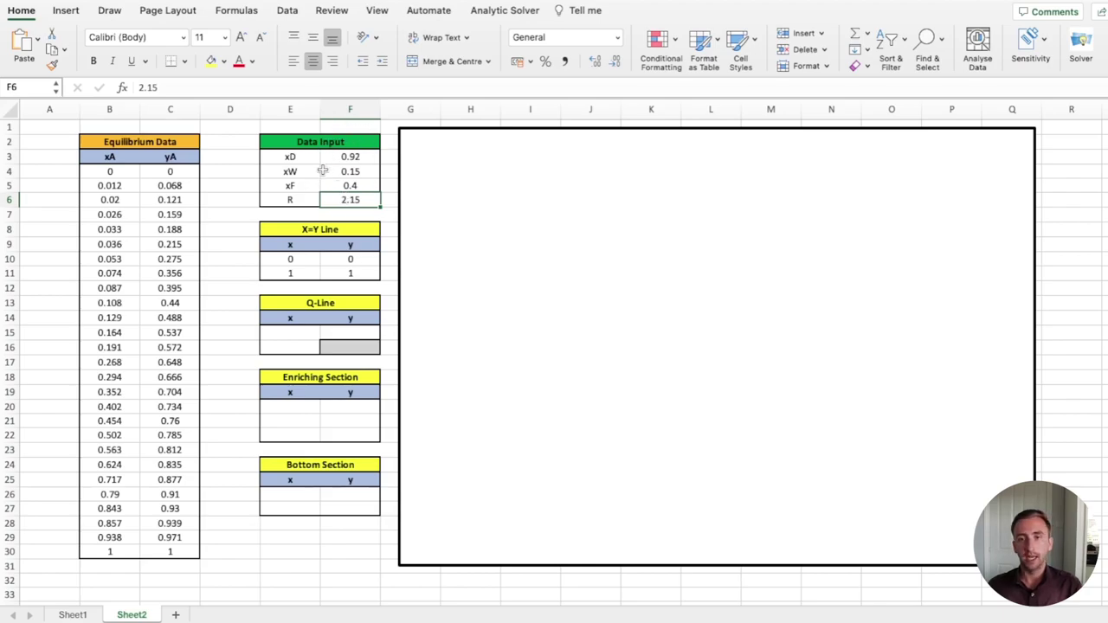
{"action": "left_click_drag", "start_coordinate": [322, 195], "coordinate": [327, 210]}
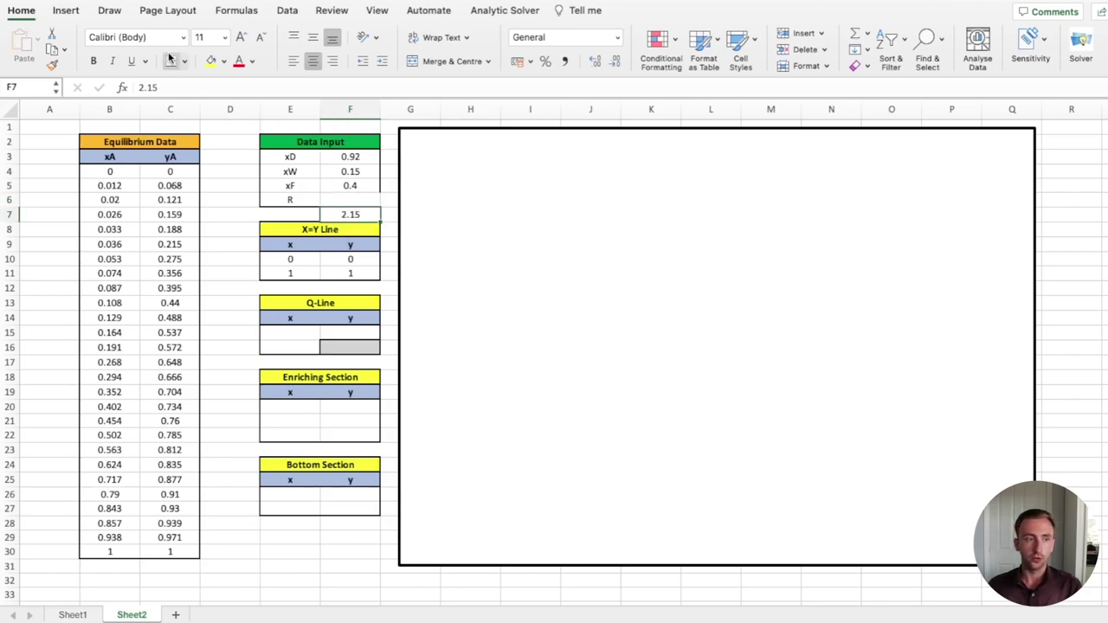
{"action": "key", "text": "super+z"}
{"action": "left_click", "coordinate": [317, 259]}
{"action": "left_click_drag", "start_coordinate": [346, 268], "coordinate": [276, 234]}
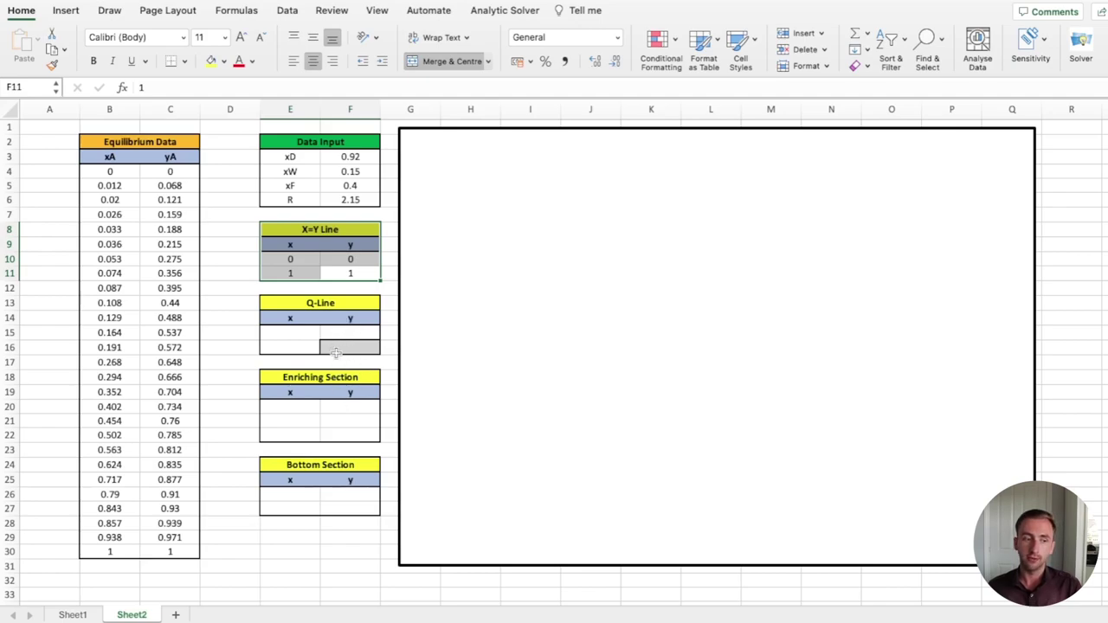
Step: Point out the Equilibrium Data table and select the blank Chart 1 frame
{"action": "left_click", "coordinate": [361, 245]}
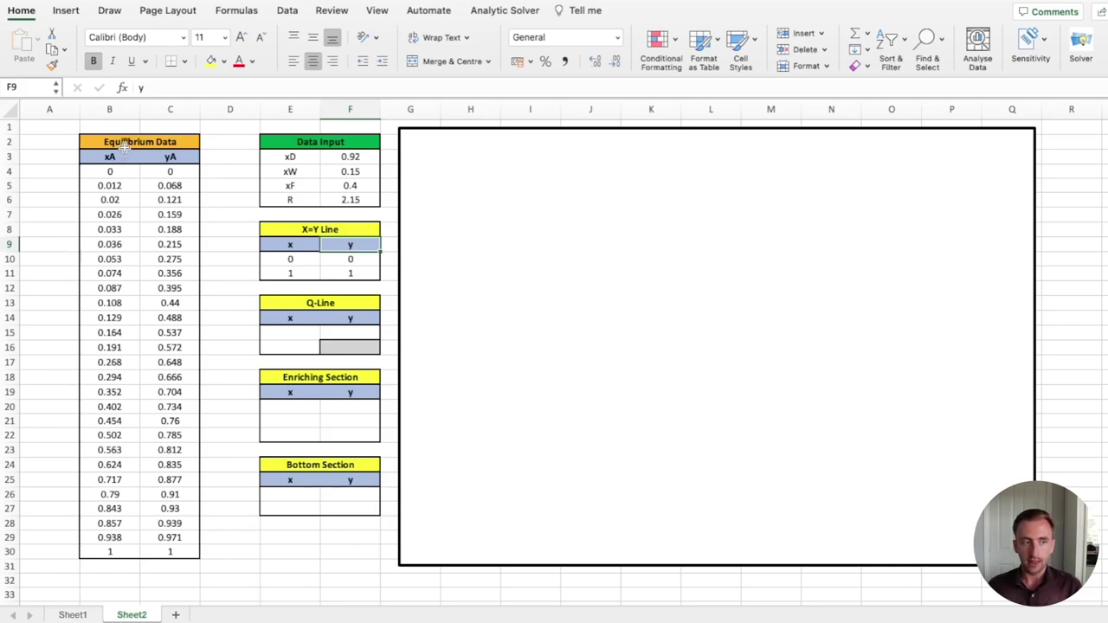
{"action": "left_click_drag", "start_coordinate": [124, 147], "coordinate": [149, 549]}
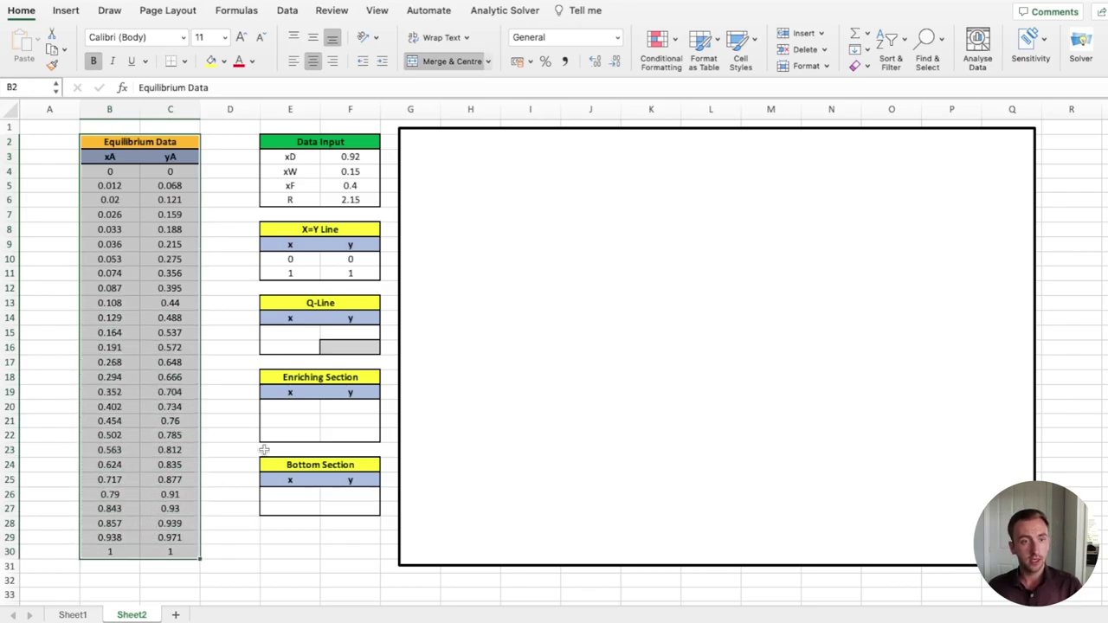
{"action": "left_click", "coordinate": [437, 266]}
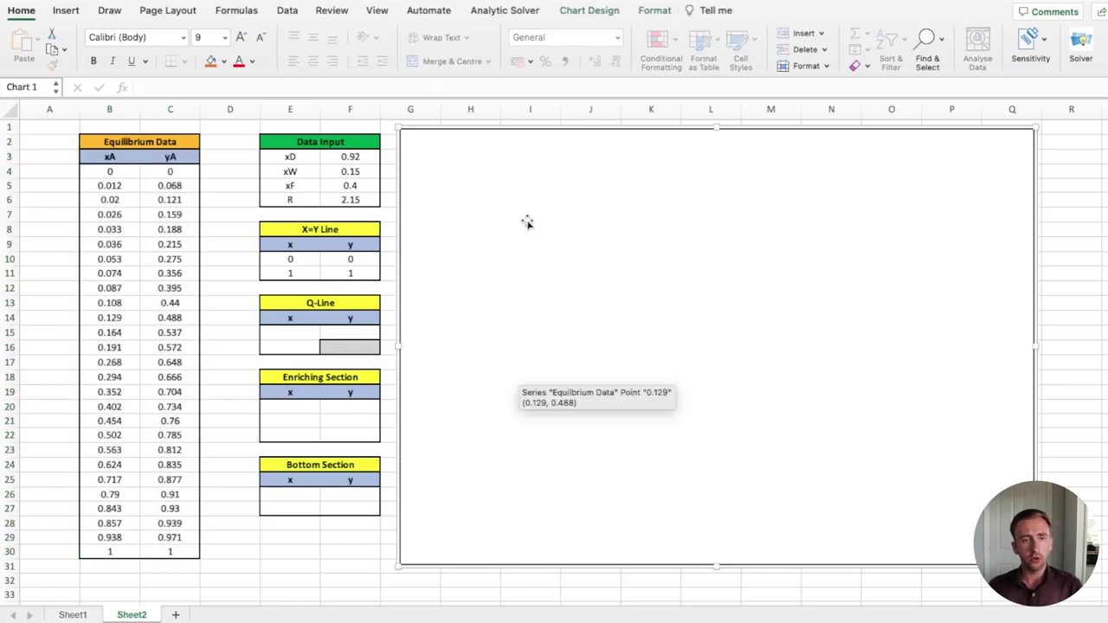
Step: Add an 'Operating Line' series plotting E10:E11 against F10:F11 as the diagonal
{"action": "left_click", "coordinate": [597, 12]}
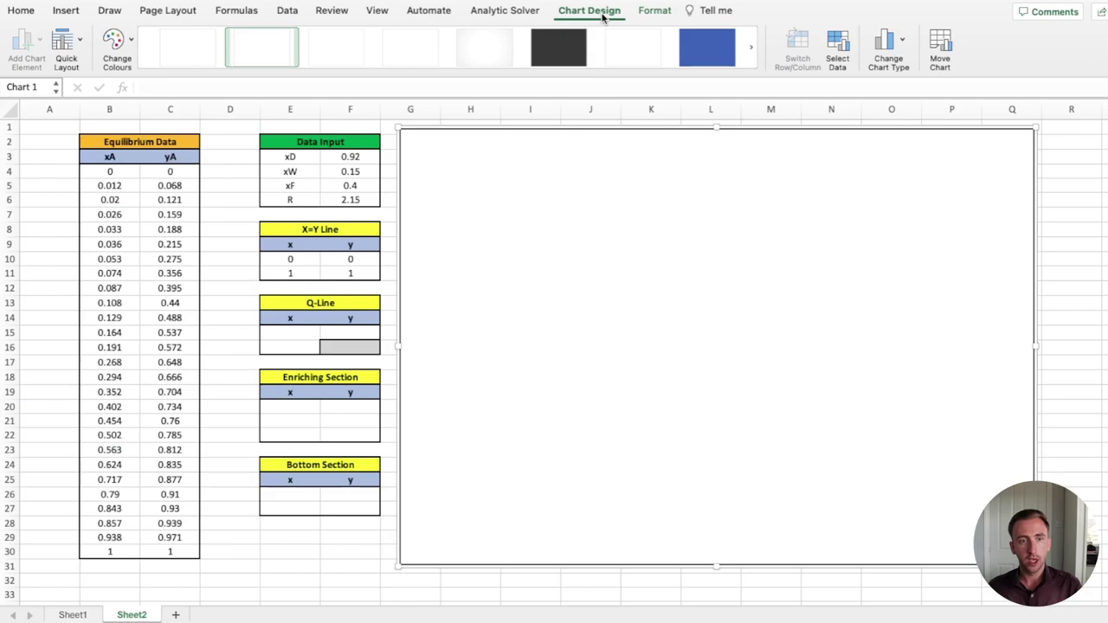
{"action": "left_click", "coordinate": [836, 48]}
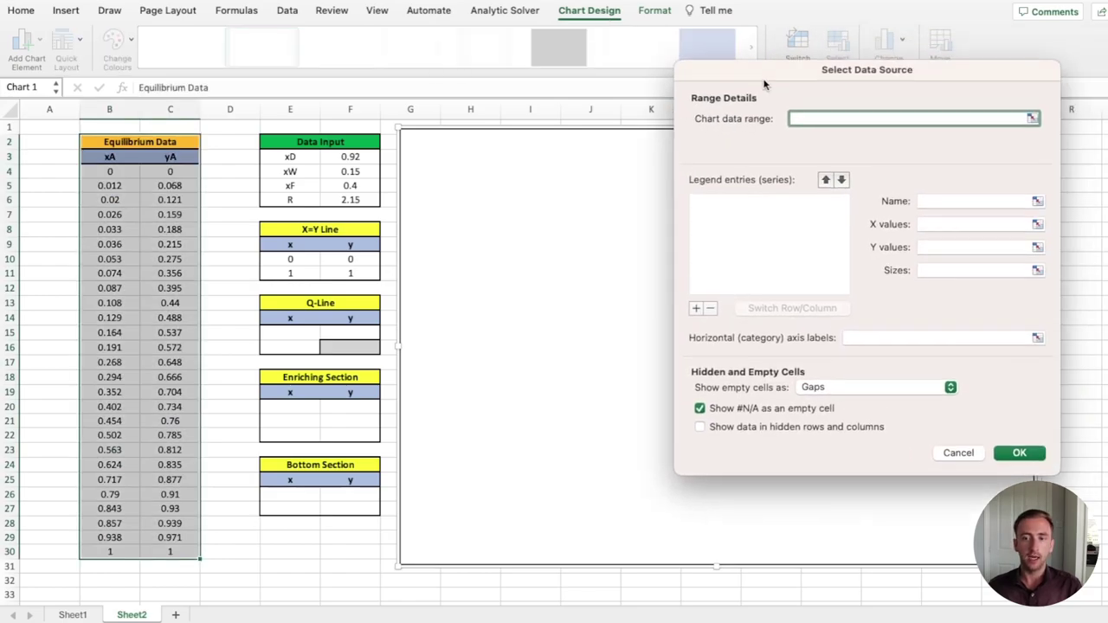
{"action": "left_click_drag", "start_coordinate": [733, 94], "coordinate": [741, 128]}
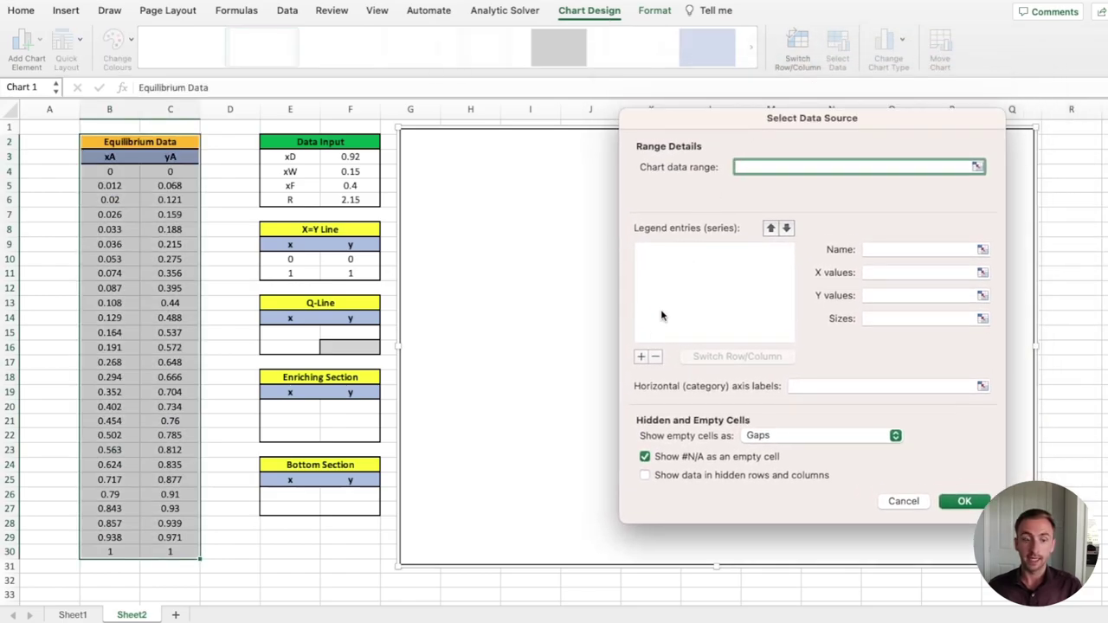
{"action": "left_click", "coordinate": [640, 357]}
{"action": "left_click", "coordinate": [873, 249]}
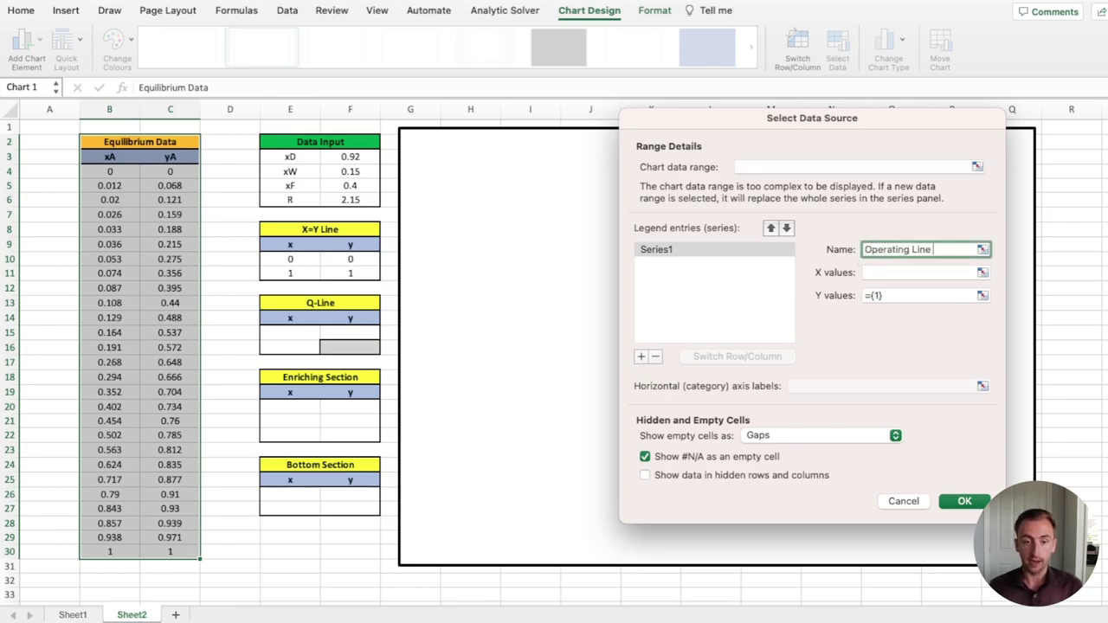
{"action": "left_click", "coordinate": [865, 274]}
{"action": "left_click", "coordinate": [290, 260]}
{"action": "left_click_drag", "start_coordinate": [290, 259], "coordinate": [289, 274]}
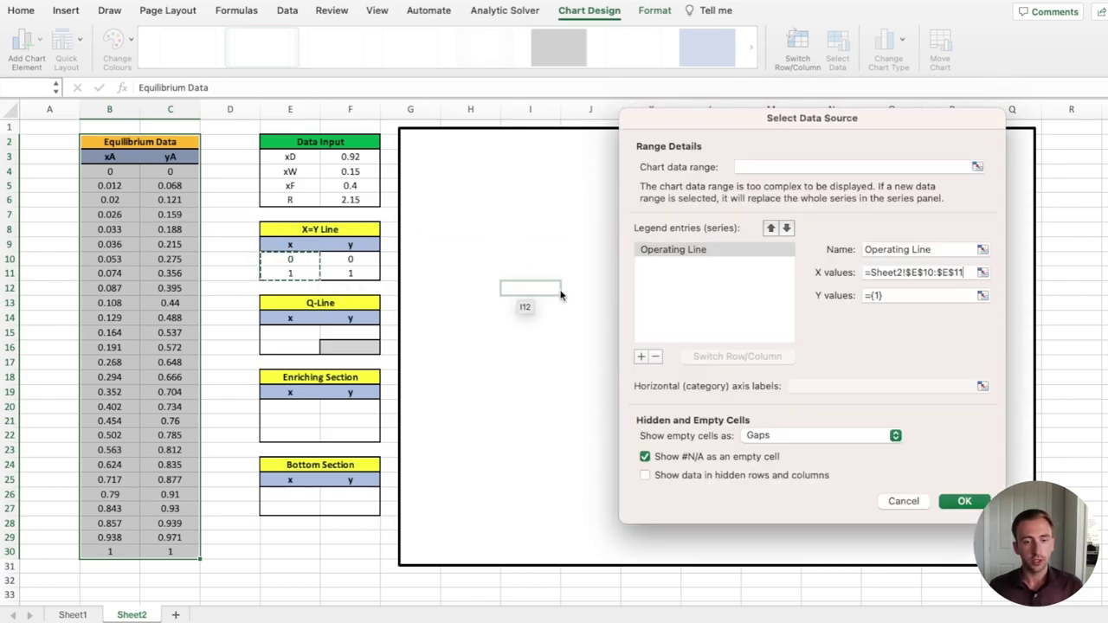
{"action": "left_click", "coordinate": [881, 296]}
{"action": "left_click_drag", "start_coordinate": [350, 260], "coordinate": [355, 273]}
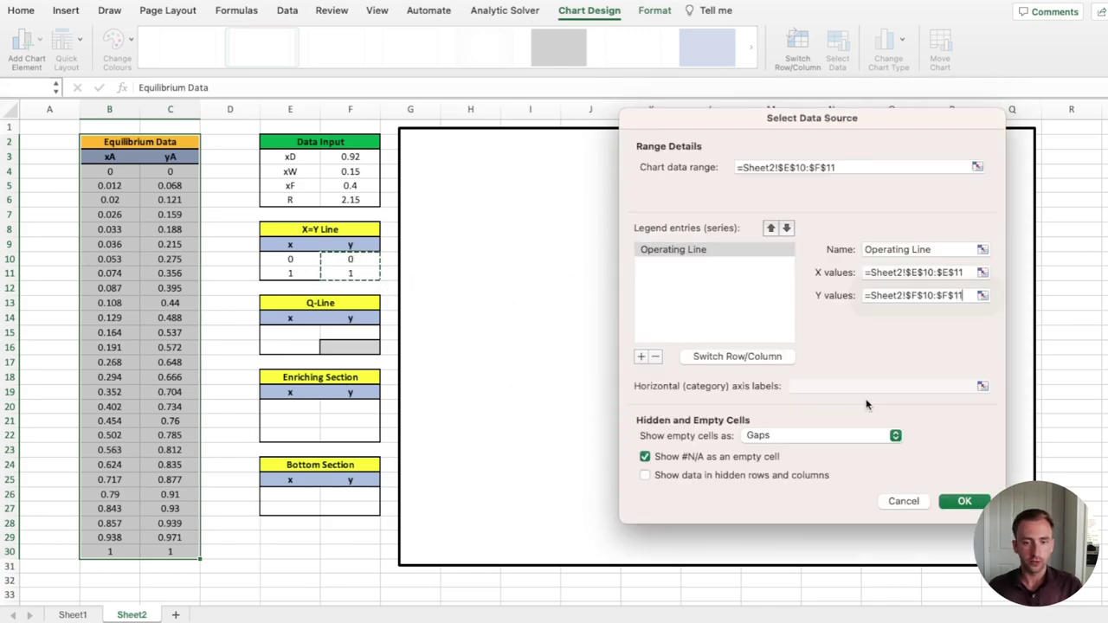
{"action": "left_click", "coordinate": [959, 501]}
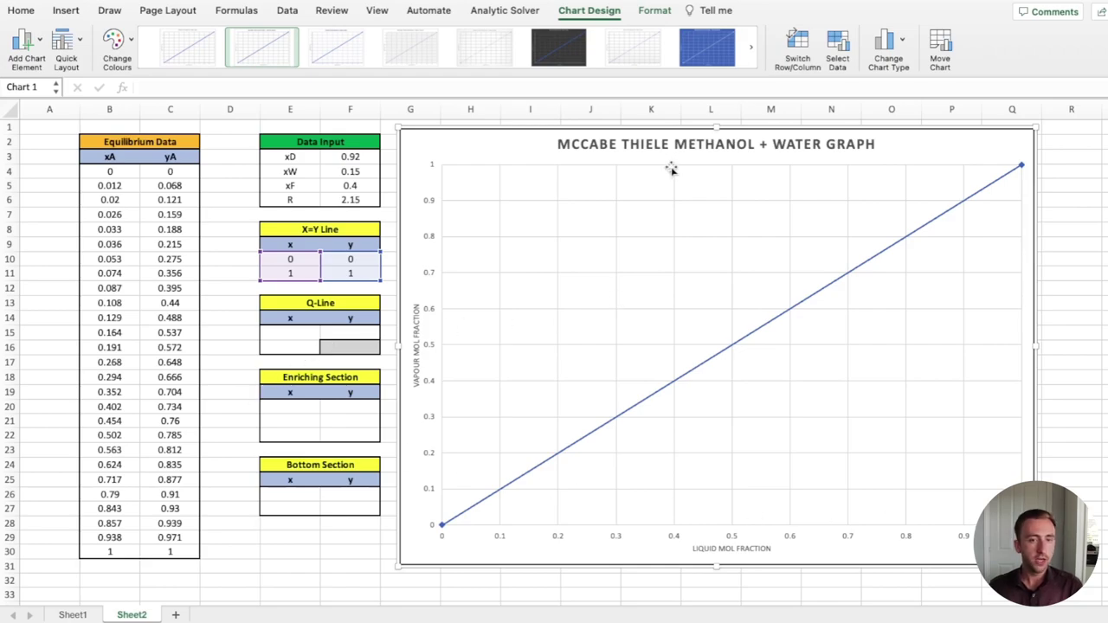
{"action": "left_click", "coordinate": [837, 51]}
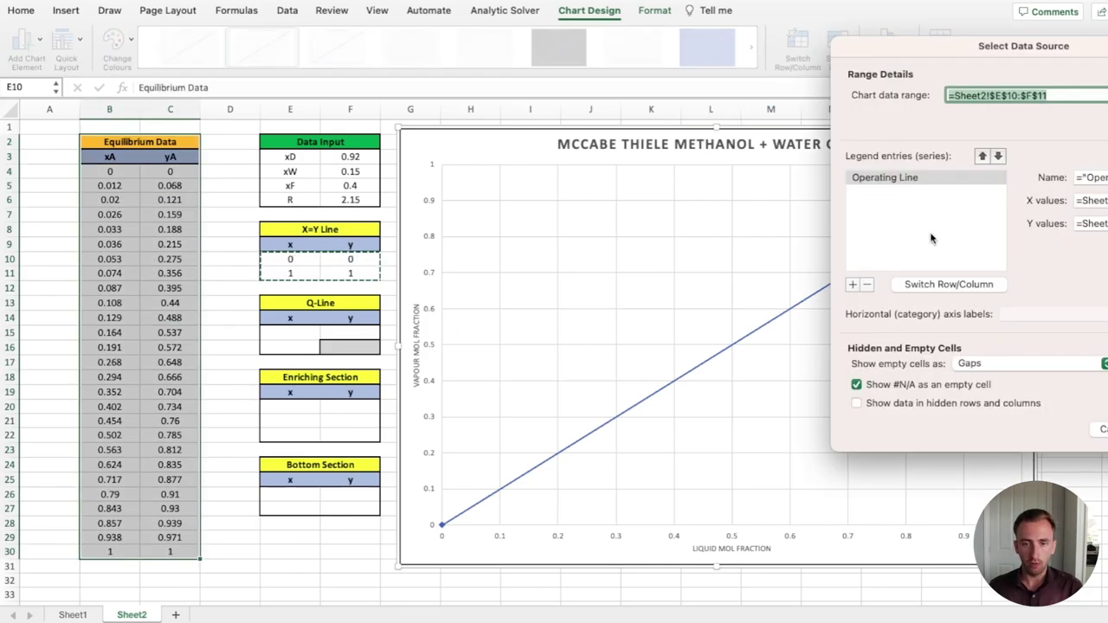
{"action": "left_click", "coordinate": [853, 285]}
{"action": "left_click", "coordinate": [1087, 177]}
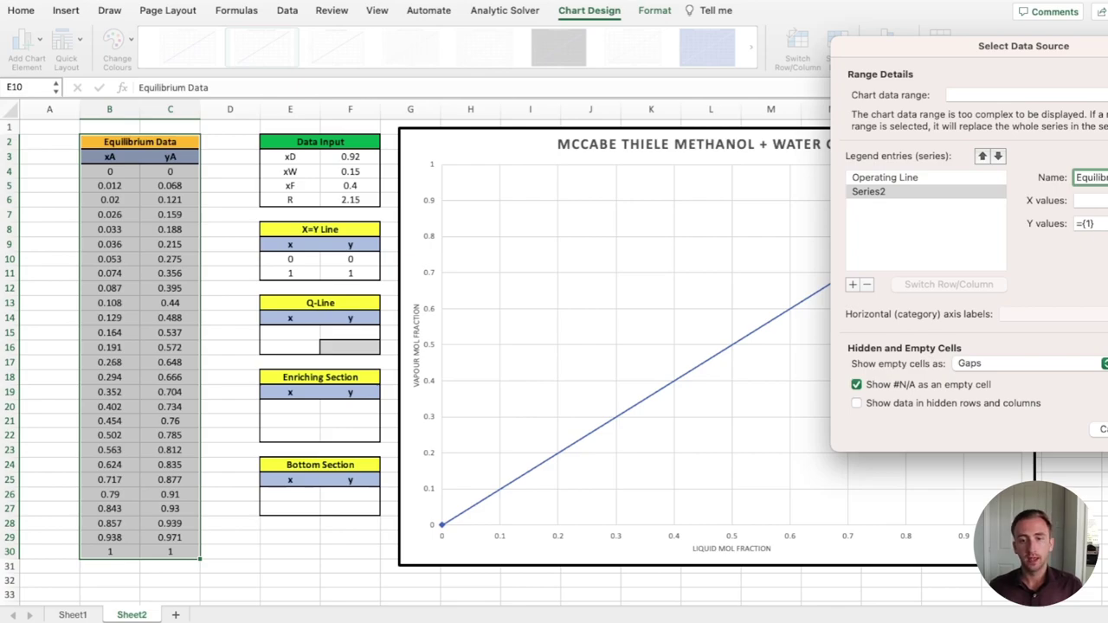
{"action": "left_click", "coordinate": [1089, 200]}
{"action": "left_click_drag", "start_coordinate": [96, 172], "coordinate": [100, 552]}
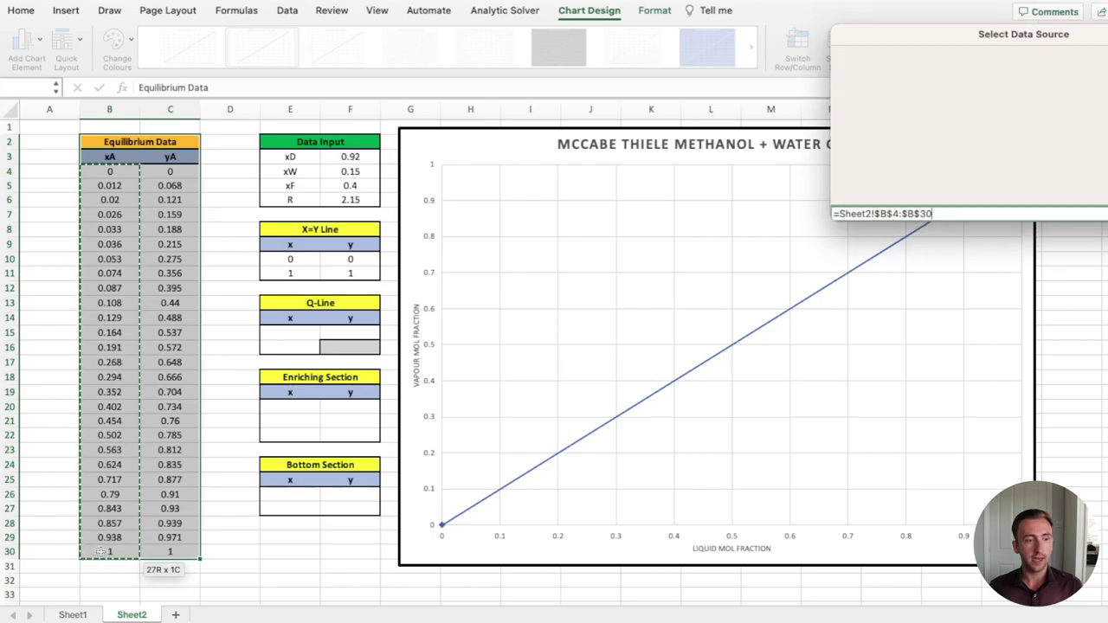
{"action": "left_click", "coordinate": [1059, 224]}
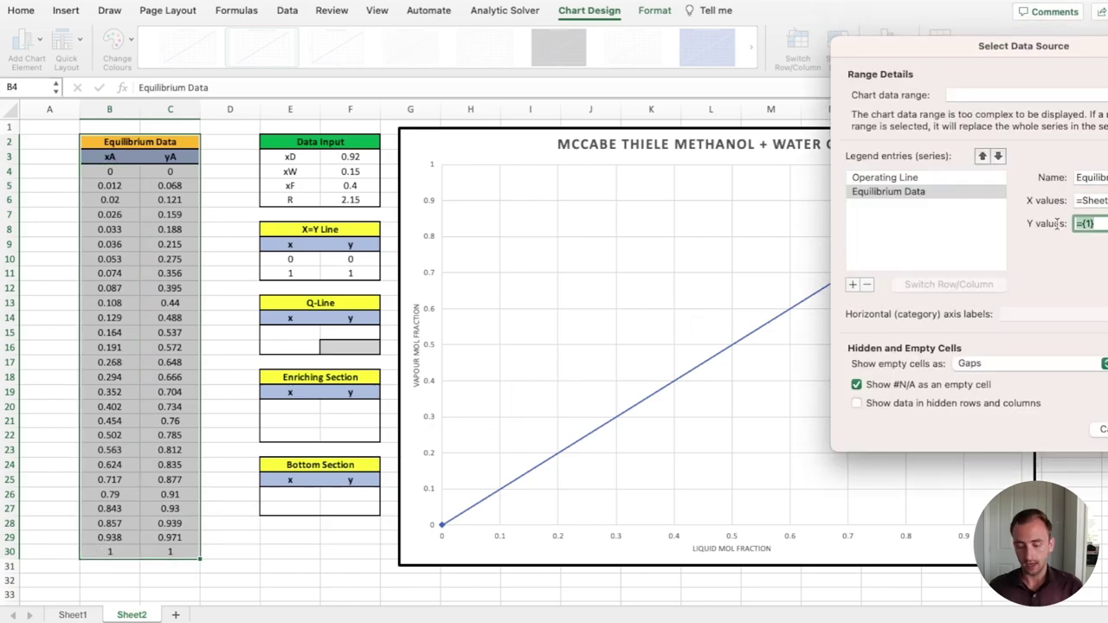
{"action": "left_click_drag", "start_coordinate": [170, 171], "coordinate": [161, 552]}
{"action": "key", "text": "Return"}
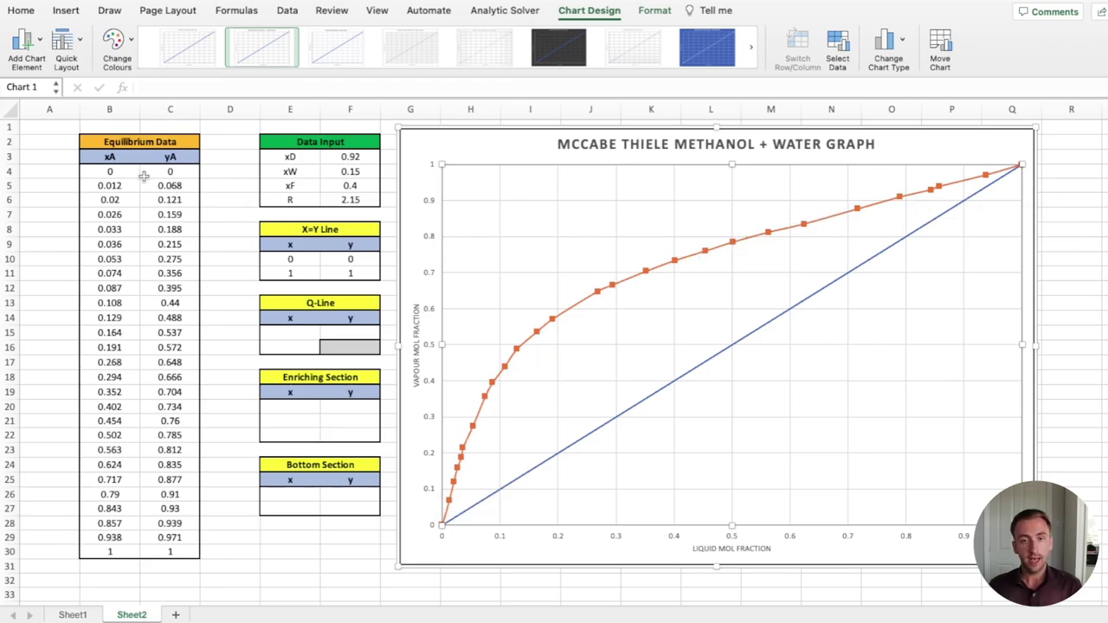
{"action": "left_click_drag", "start_coordinate": [92, 171], "coordinate": [106, 547]}
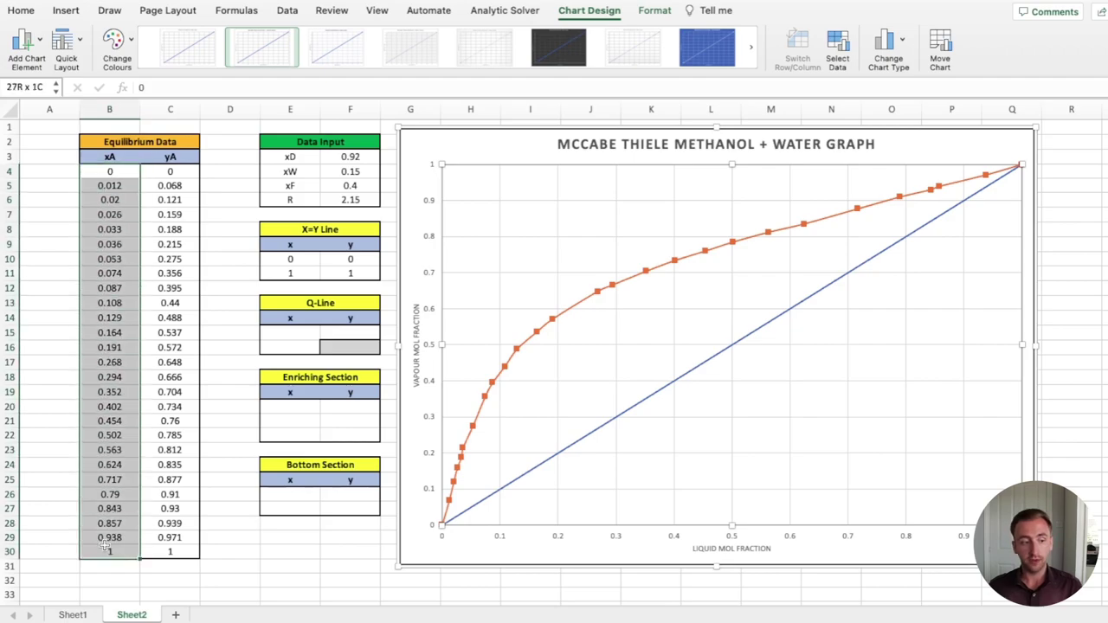
{"action": "left_click_drag", "start_coordinate": [177, 172], "coordinate": [160, 547]}
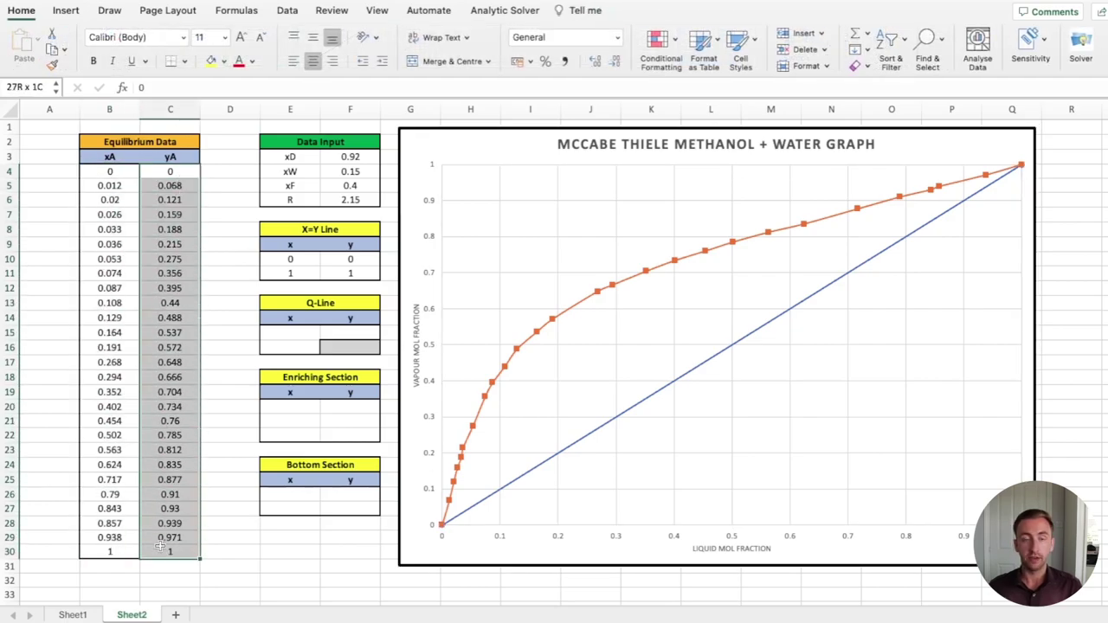
{"action": "left_click", "coordinate": [215, 498]}
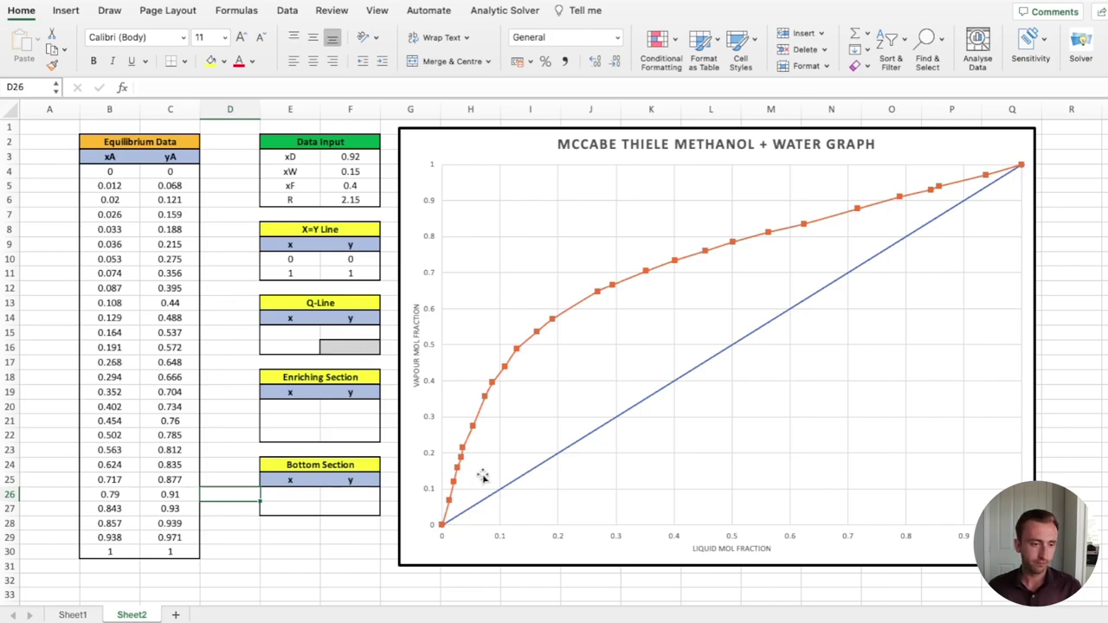
{"action": "left_click", "coordinate": [310, 329]}
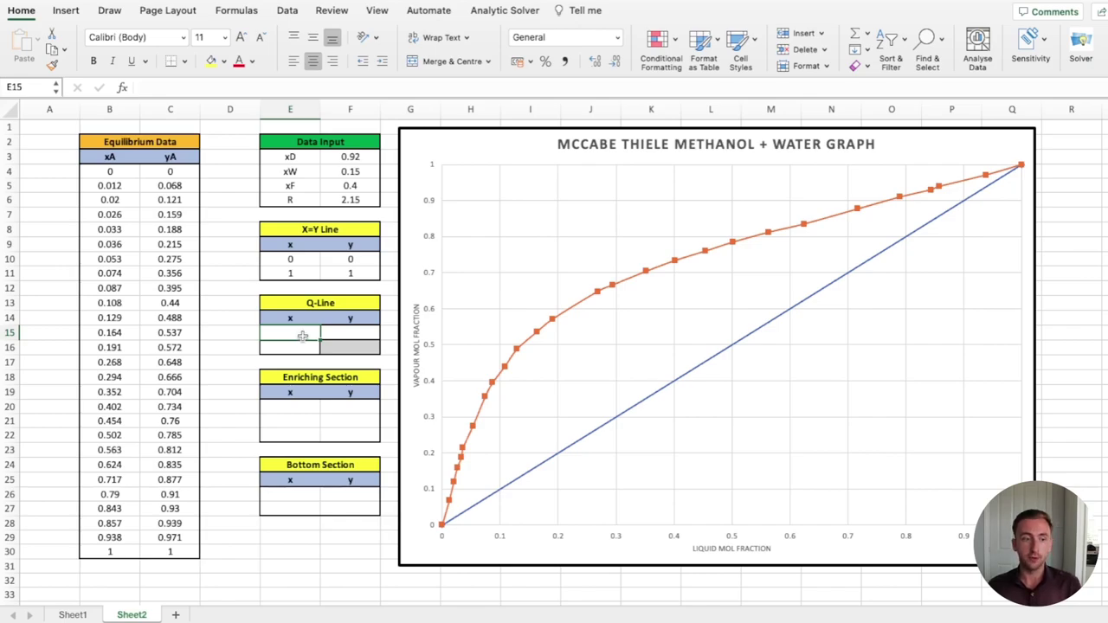
Step: Link the first Q-Line point in E15 and F15 to xF with =F5, replacing a typed 0.4
{"action": "left_click_drag", "start_coordinate": [349, 156], "coordinate": [350, 199]}
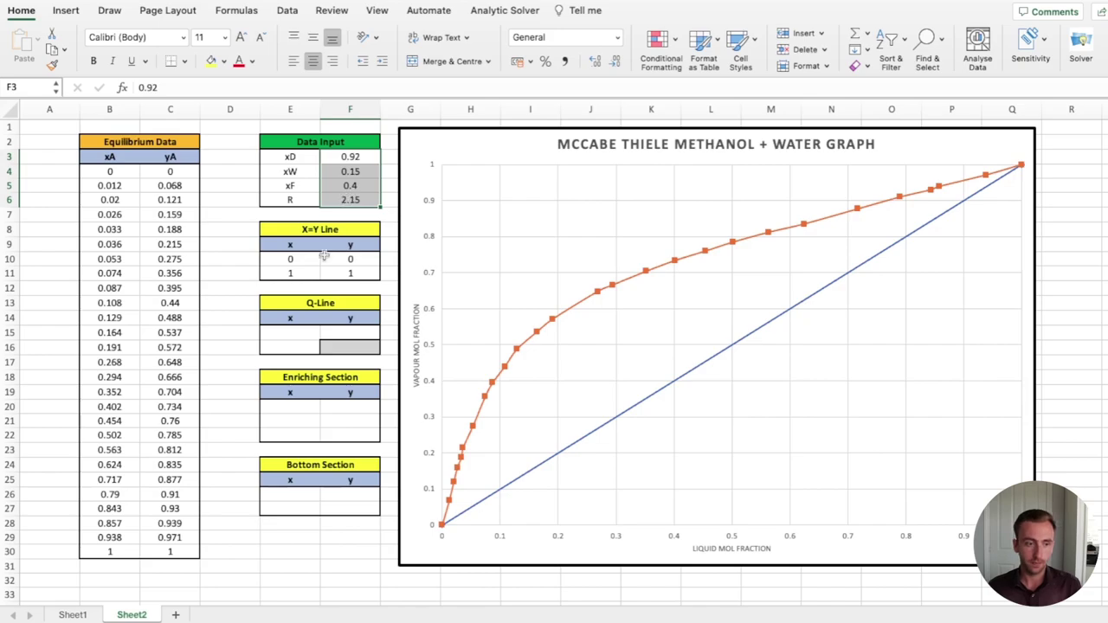
{"action": "left_click", "coordinate": [289, 332]}
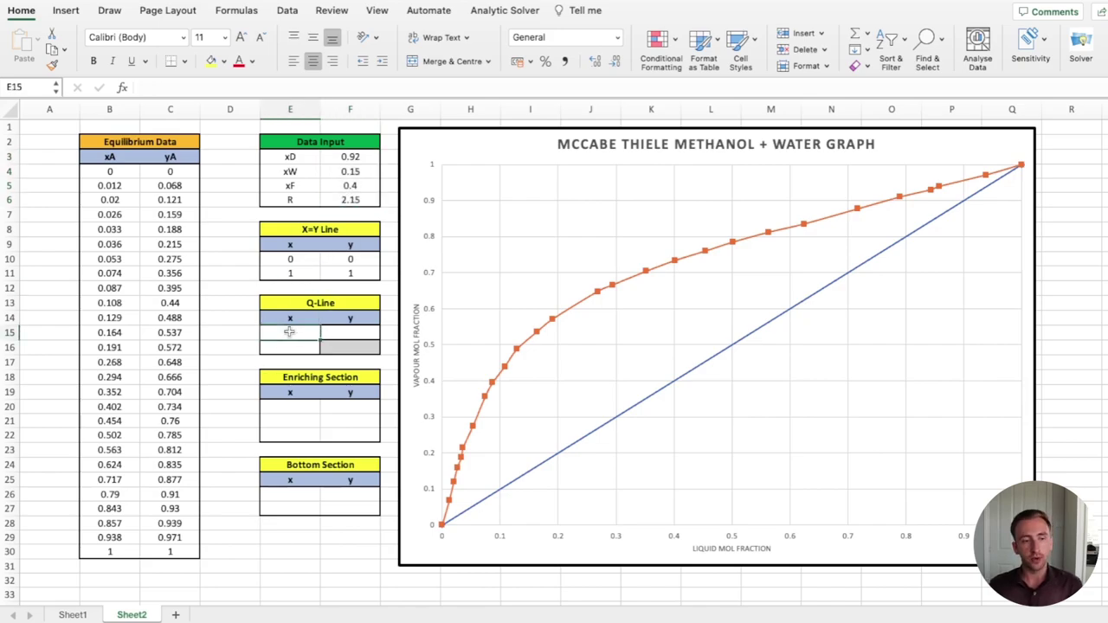
{"action": "type", "text": "0.4"}
{"action": "key", "text": "Return"}
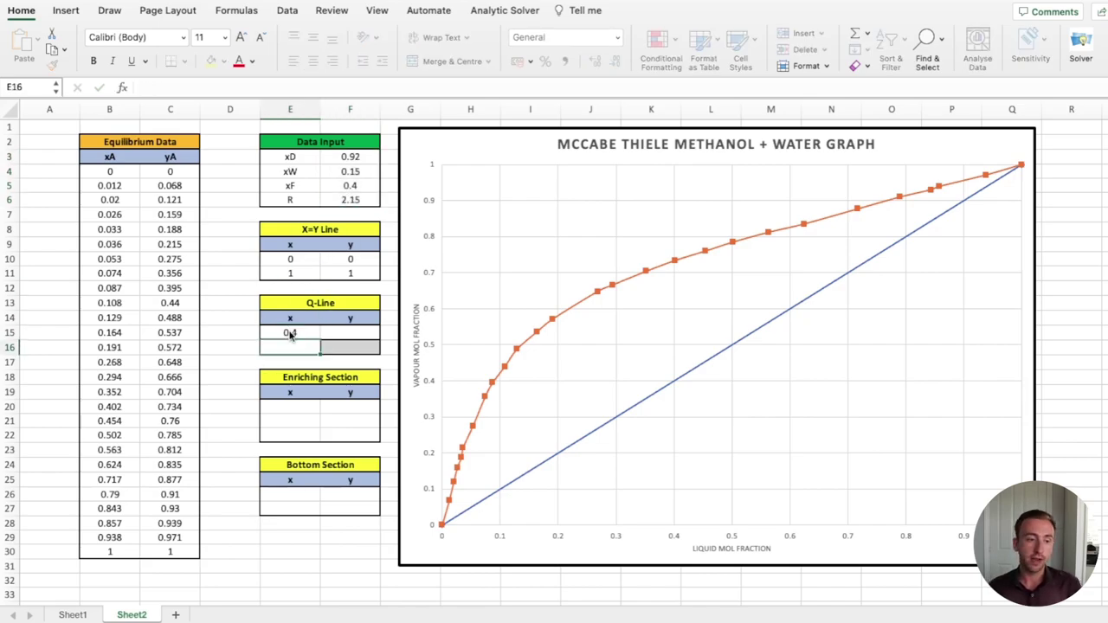
{"action": "left_click", "coordinate": [290, 335]}
{"action": "key", "text": "Delete"}
{"action": "left_click_drag", "start_coordinate": [291, 336], "coordinate": [342, 510]}
{"action": "left_click_drag", "start_coordinate": [354, 160], "coordinate": [349, 199]}
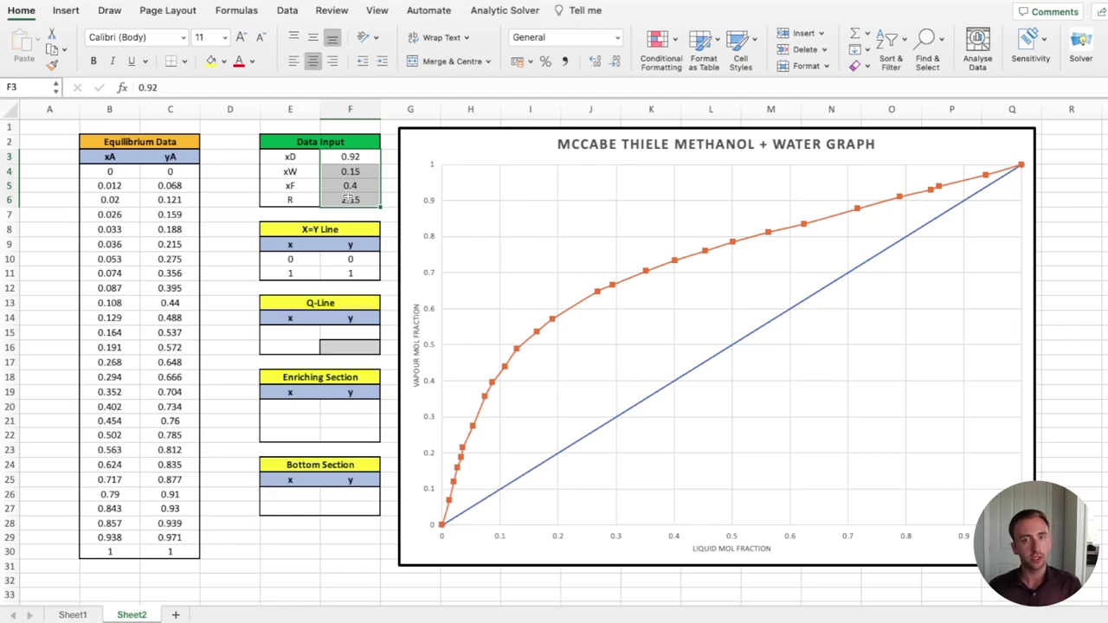
{"action": "left_click", "coordinate": [290, 332]}
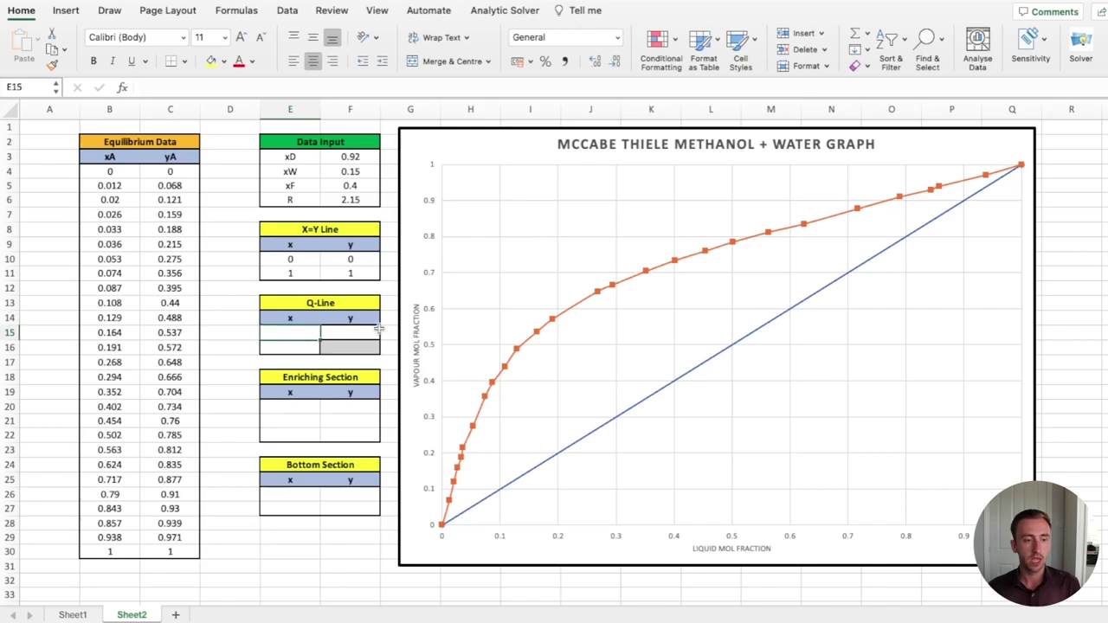
{"action": "type", "text": "="}
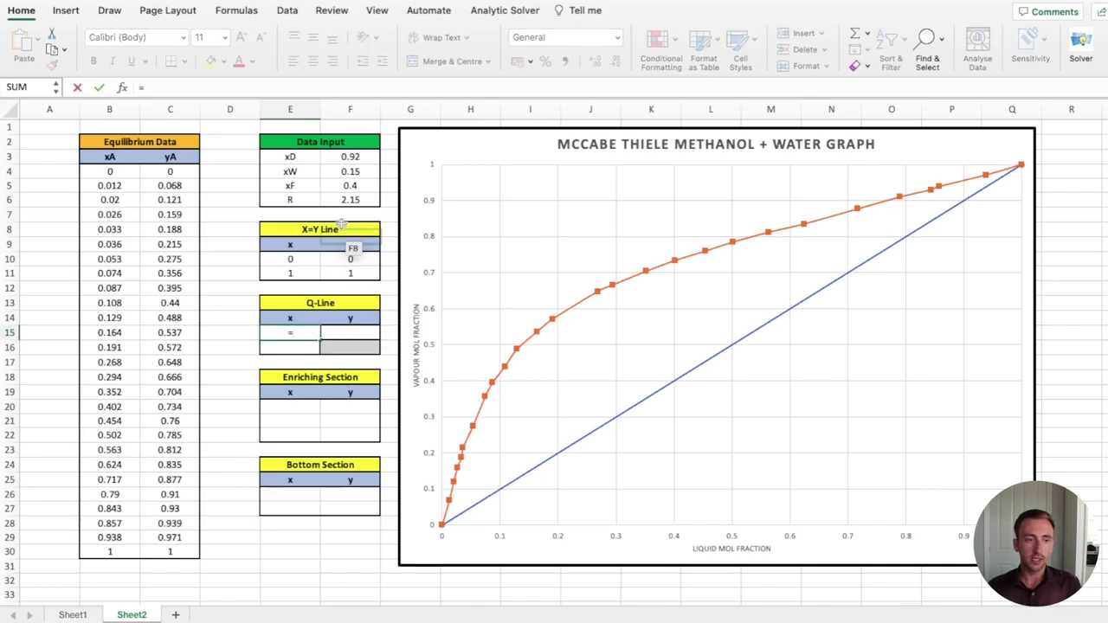
{"action": "left_click", "coordinate": [340, 187]}
{"action": "key", "text": "Return"}
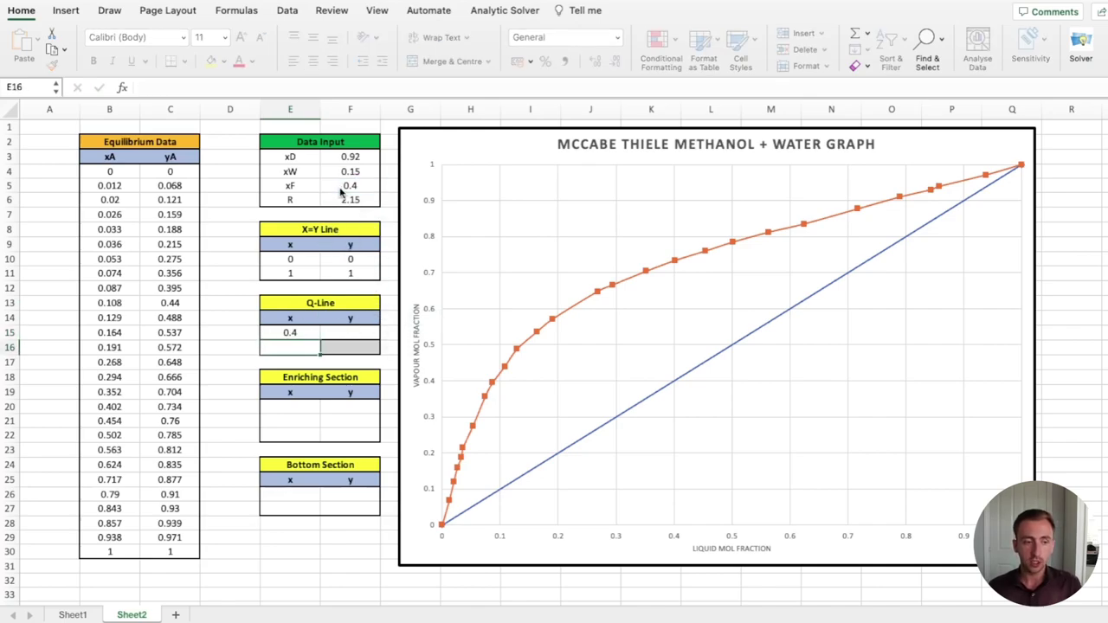
{"action": "key", "text": "Up"}
{"action": "key", "text": "Right"}
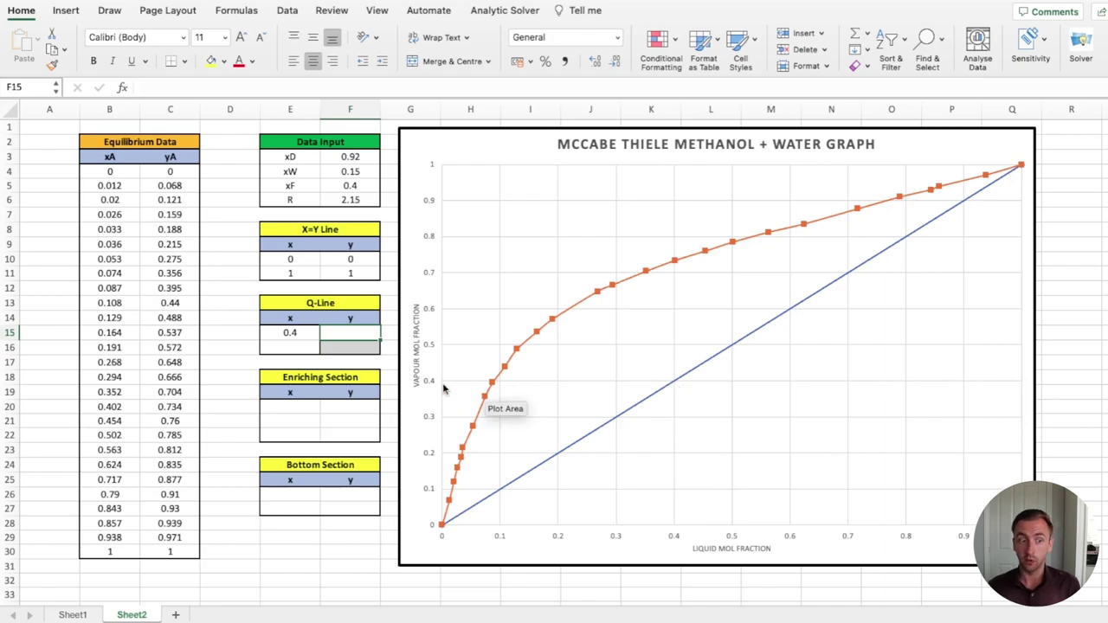
{"action": "left_click", "coordinate": [350, 185]}
{"action": "key", "text": "Return"}
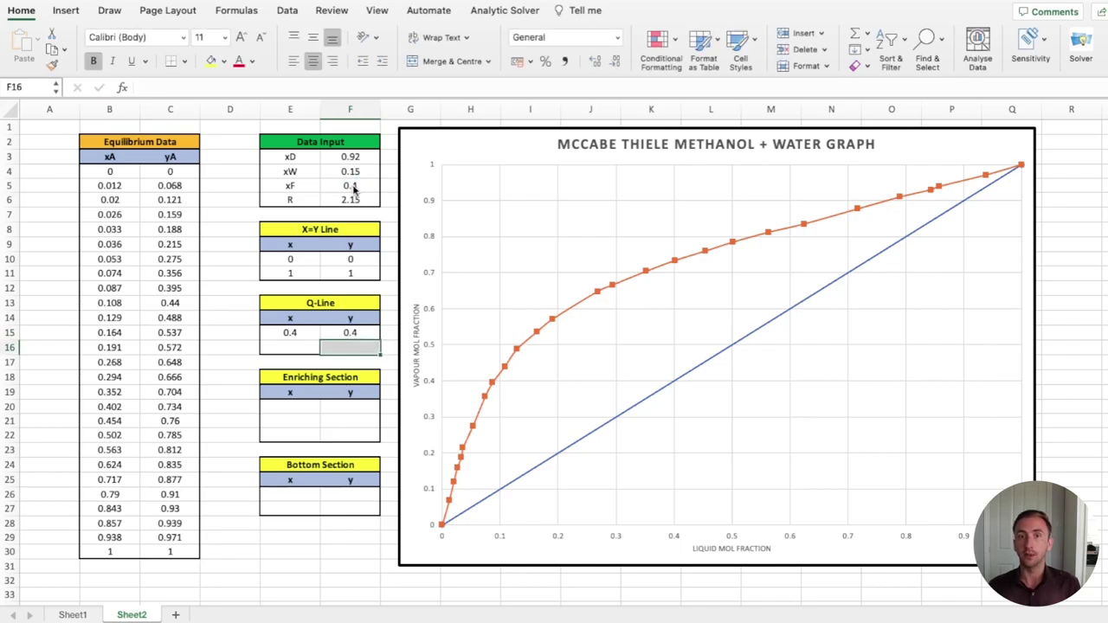
Step: Set the second Q-Line point with x =F5 in E16 and y 1 in F16
{"action": "left_click", "coordinate": [307, 343]}
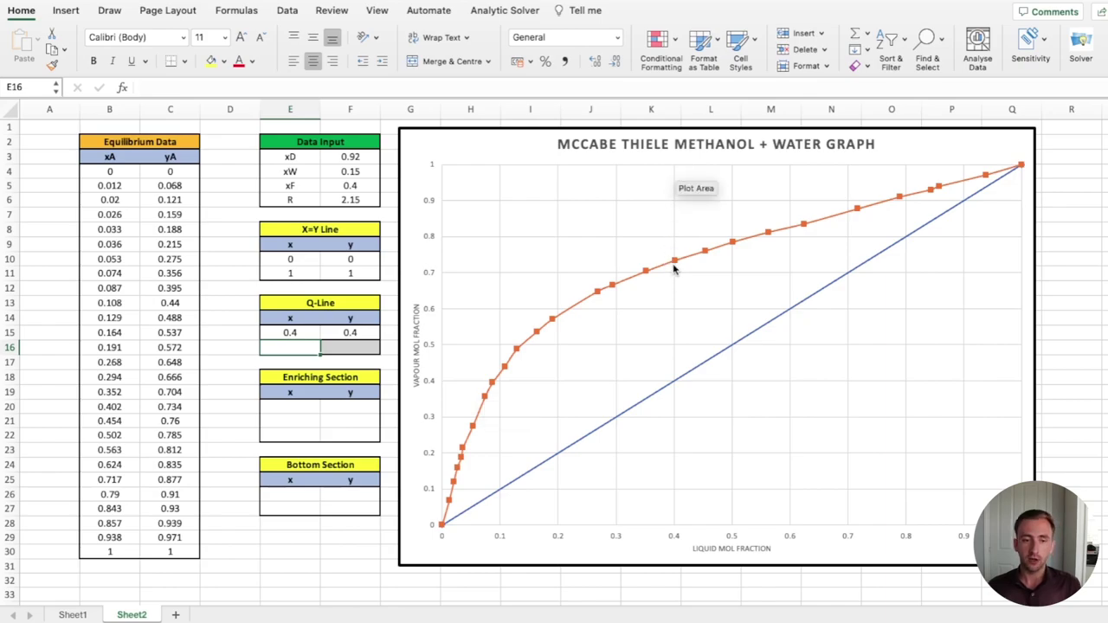
{"action": "mouse_move", "coordinate": [674, 265]}
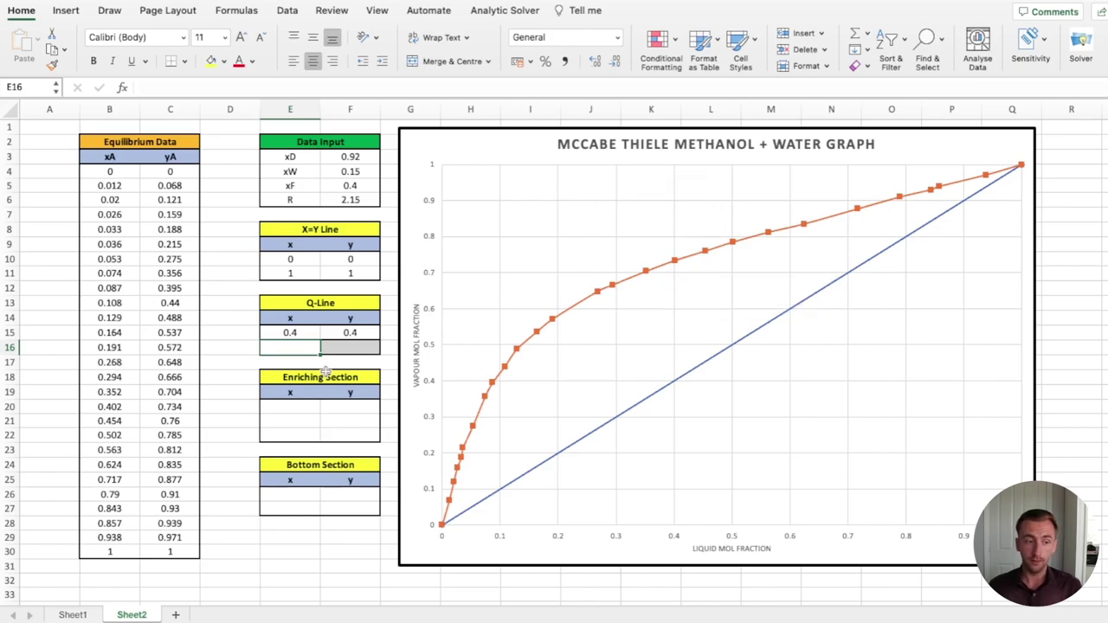
{"action": "type", "text": "="}
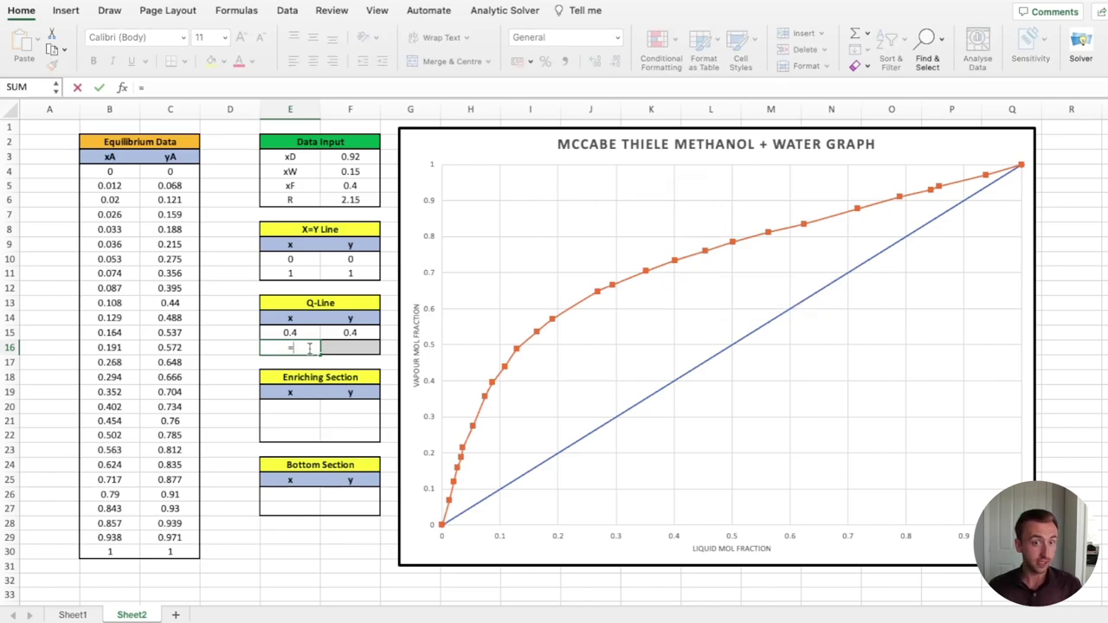
{"action": "left_click", "coordinate": [349, 185]}
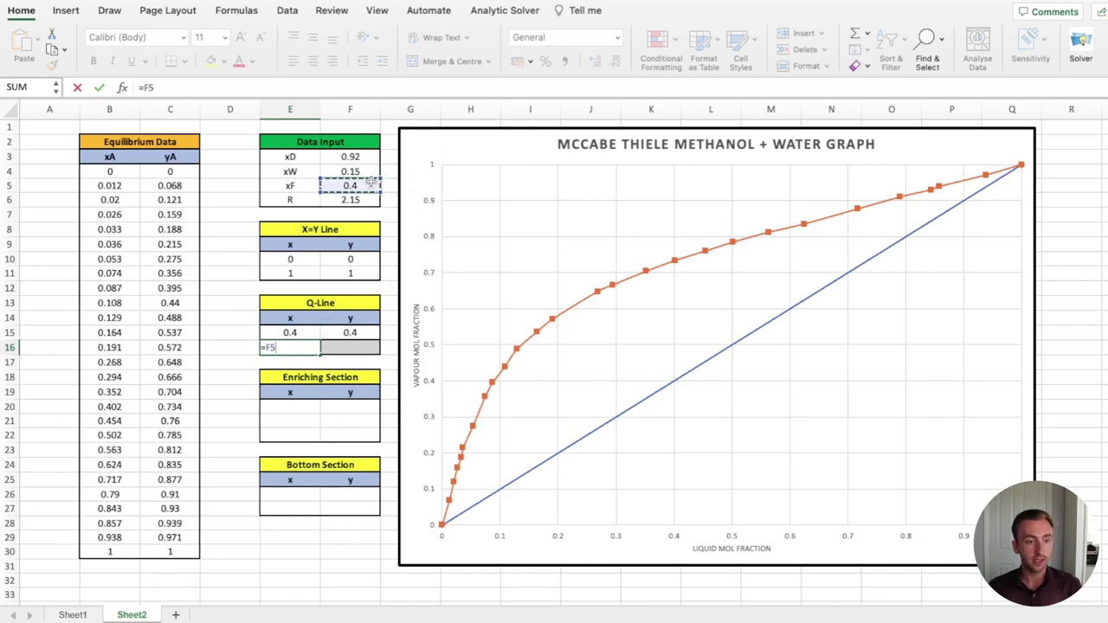
{"action": "key", "text": "Return"}
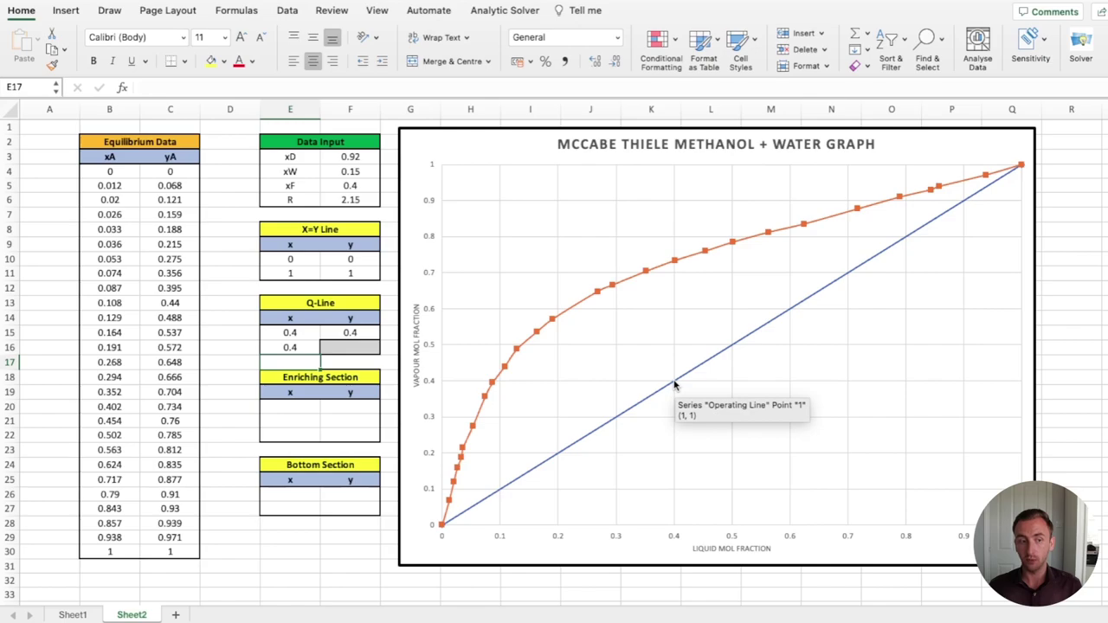
{"action": "left_click", "coordinate": [355, 348]}
{"action": "left_click", "coordinate": [352, 362]}
{"action": "left_click", "coordinate": [349, 349]}
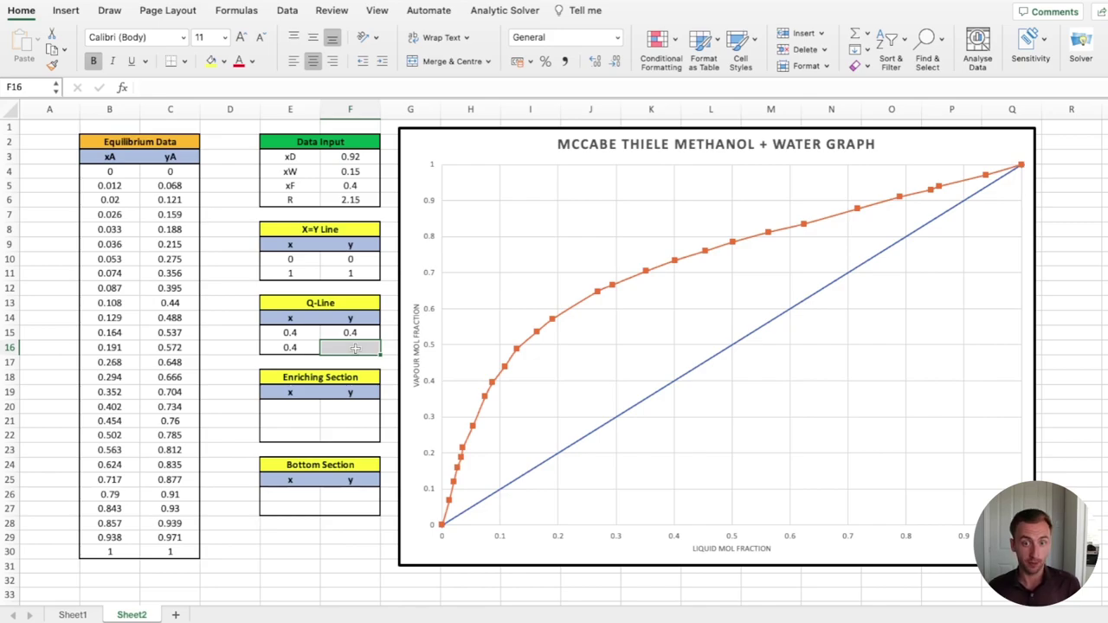
{"action": "type", "text": "1"}
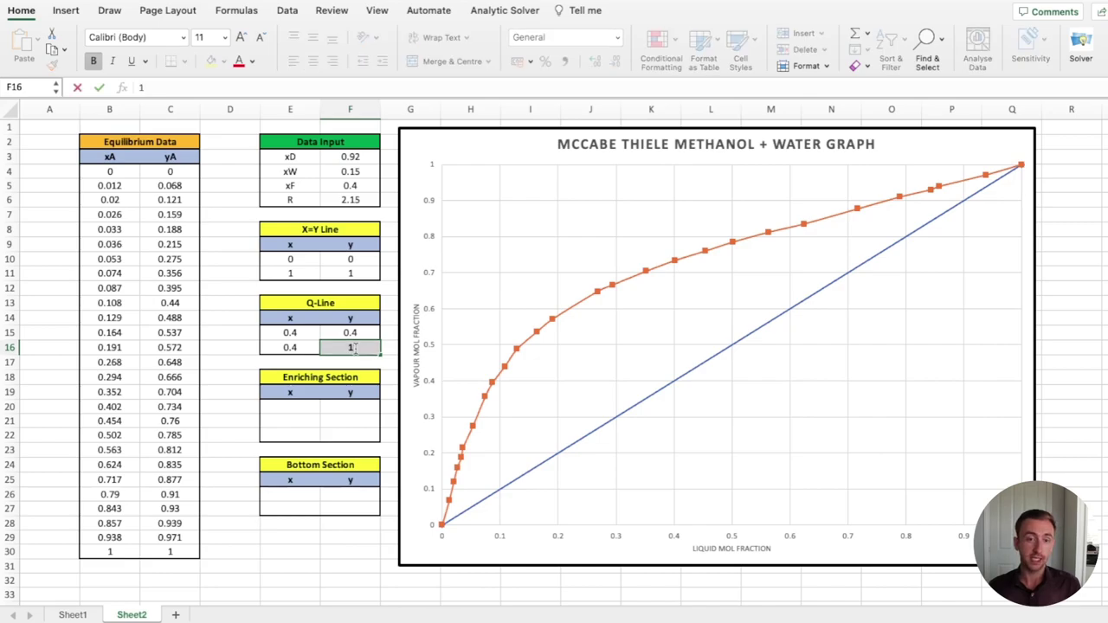
{"action": "key", "text": "Return"}
Step: Add a 'Q-Line' series with X E15:E16 and Y F15:F16, a vertical line at x = 0.4
{"action": "left_click_drag", "start_coordinate": [359, 340], "coordinate": [309, 338]}
{"action": "left_click", "coordinate": [720, 370]}
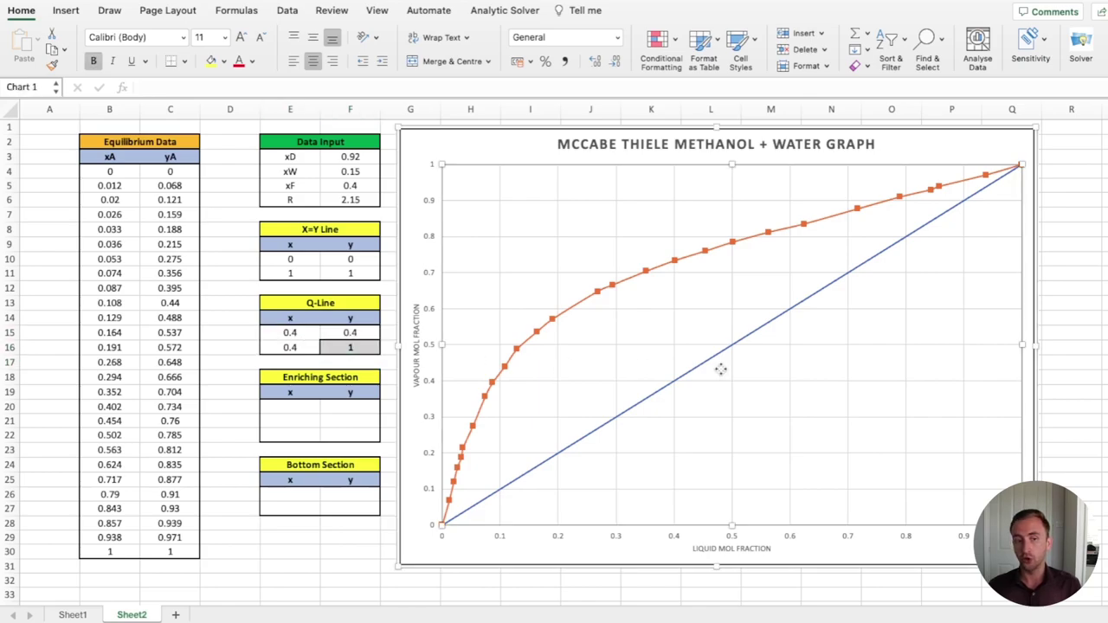
{"action": "left_click", "coordinate": [476, 141]}
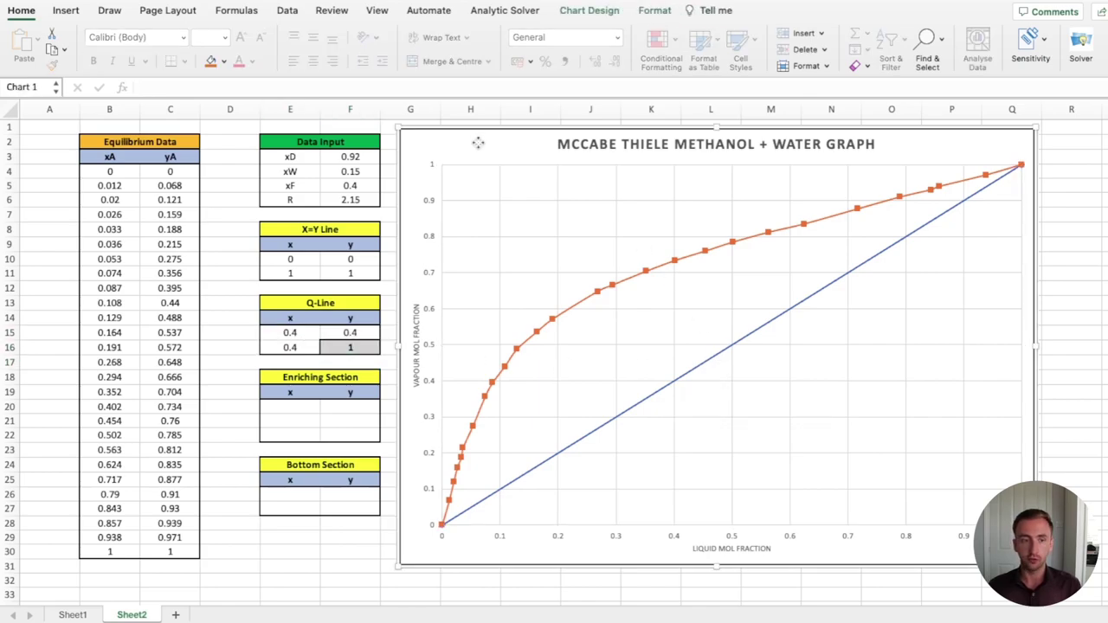
{"action": "left_click", "coordinate": [585, 16]}
{"action": "left_click", "coordinate": [840, 48]}
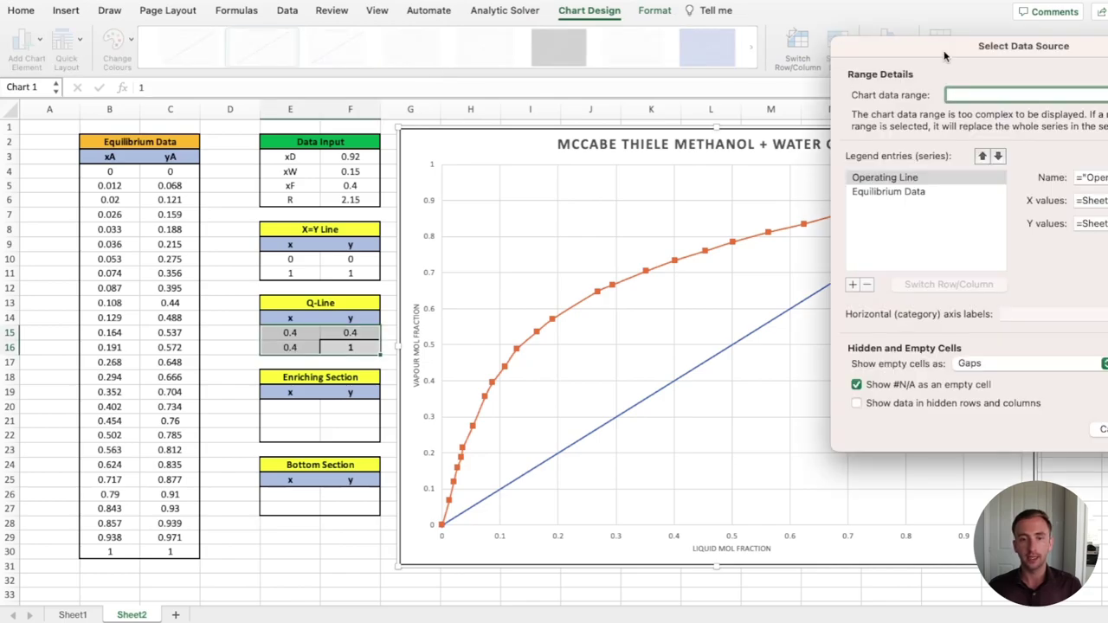
{"action": "left_click_drag", "start_coordinate": [946, 55], "coordinate": [842, 152]}
{"action": "left_click", "coordinate": [750, 384]}
{"action": "left_click", "coordinate": [1027, 275]}
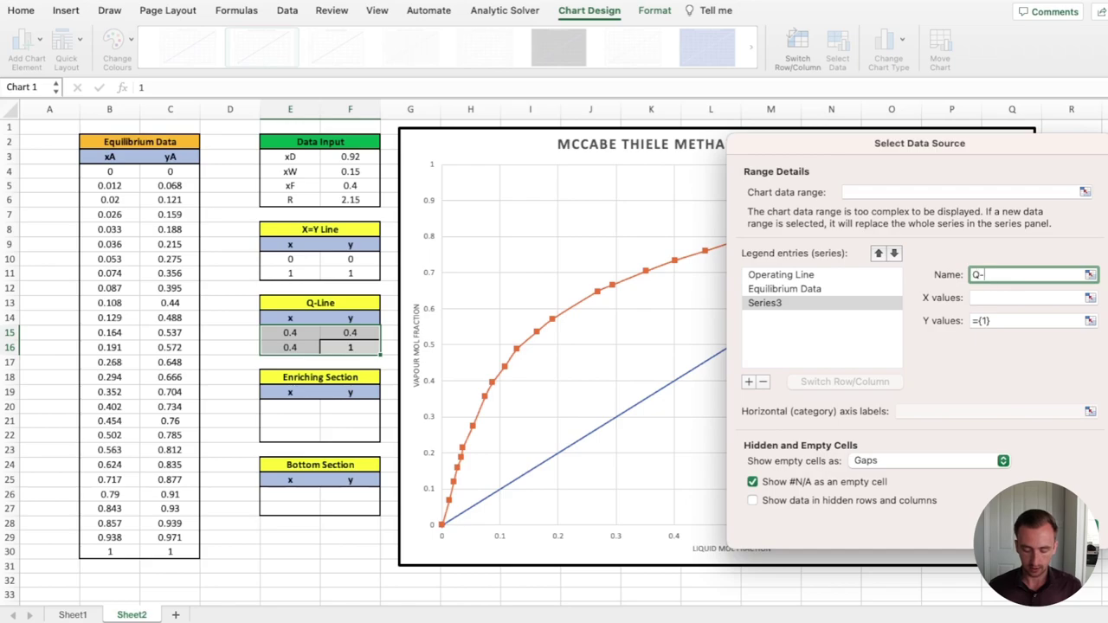
{"action": "key", "text": "Tab"}
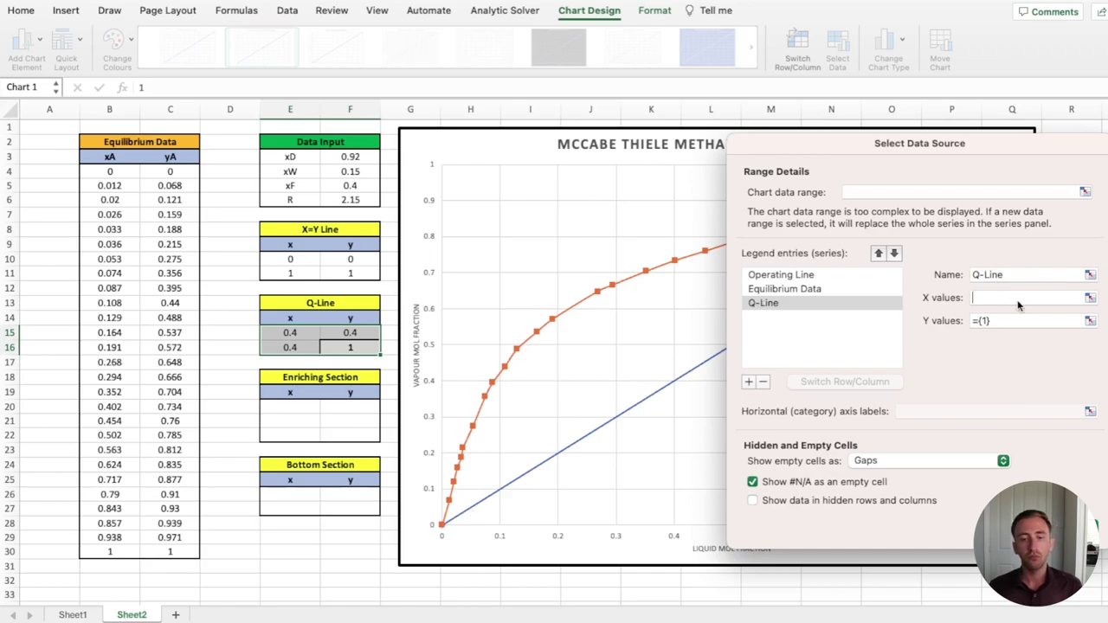
{"action": "left_click_drag", "start_coordinate": [308, 332], "coordinate": [298, 347]}
{"action": "left_click", "coordinate": [998, 322]}
{"action": "key", "text": "BackSpace"}
{"action": "left_click_drag", "start_coordinate": [370, 332], "coordinate": [368, 347]}
{"action": "left_click", "coordinate": [1043, 530]}
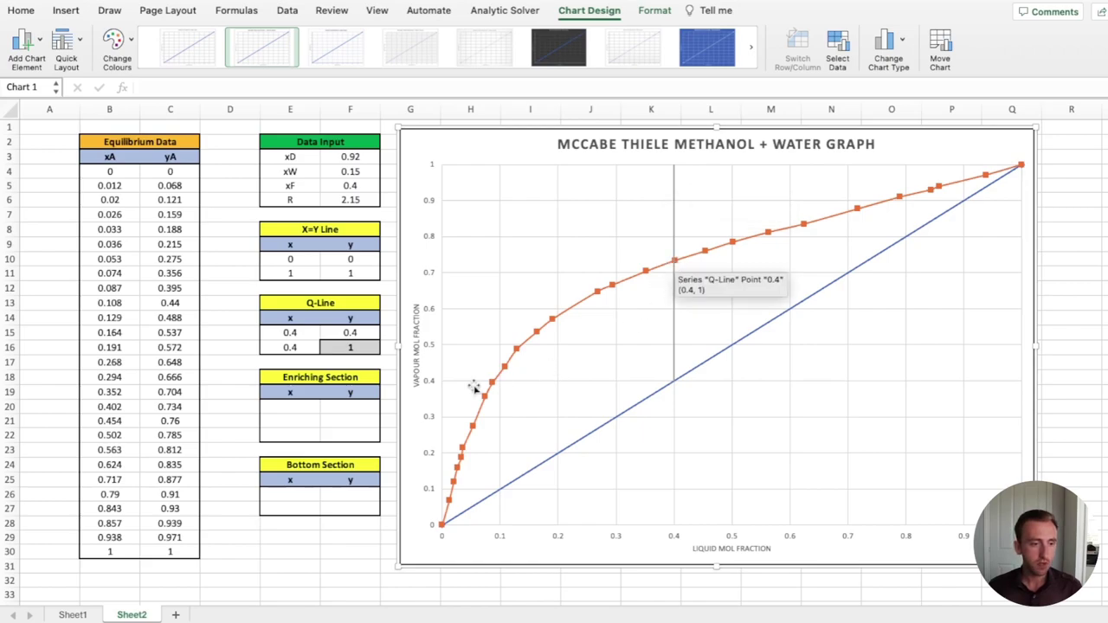
{"action": "left_click", "coordinate": [314, 406]}
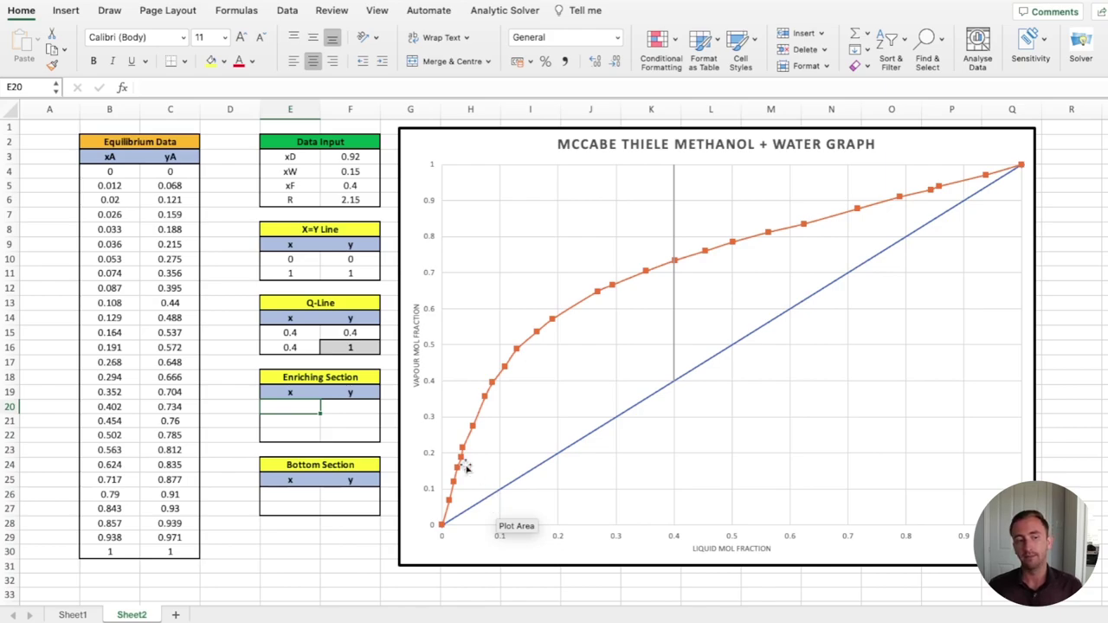
{"action": "left_click_drag", "start_coordinate": [322, 379], "coordinate": [316, 510]}
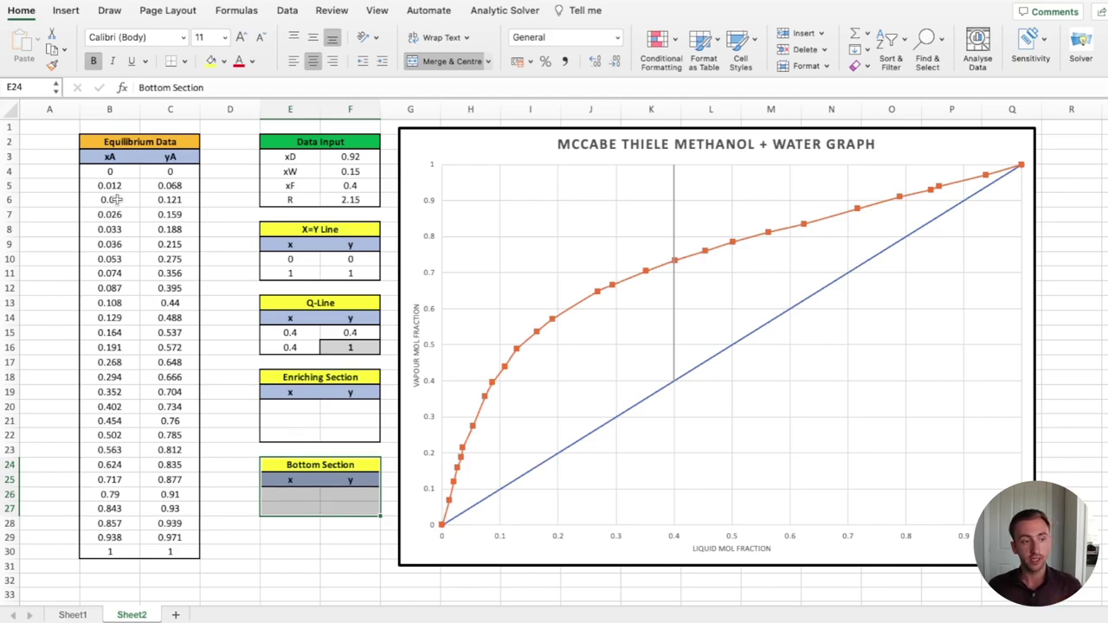
{"action": "left_click", "coordinate": [354, 157]}
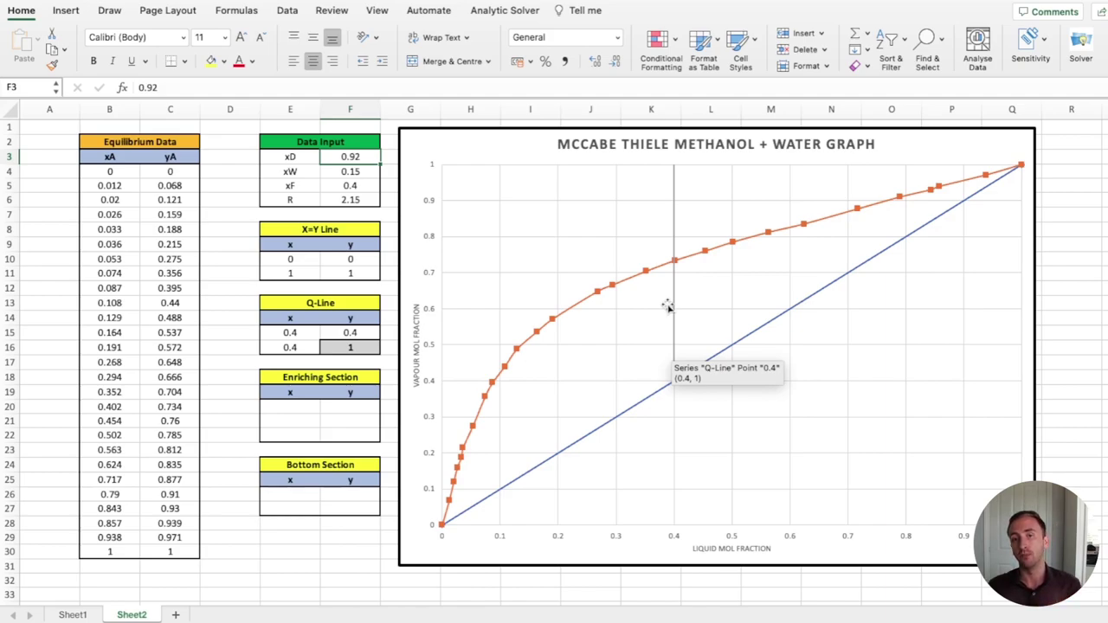
{"action": "left_click", "coordinate": [273, 412]}
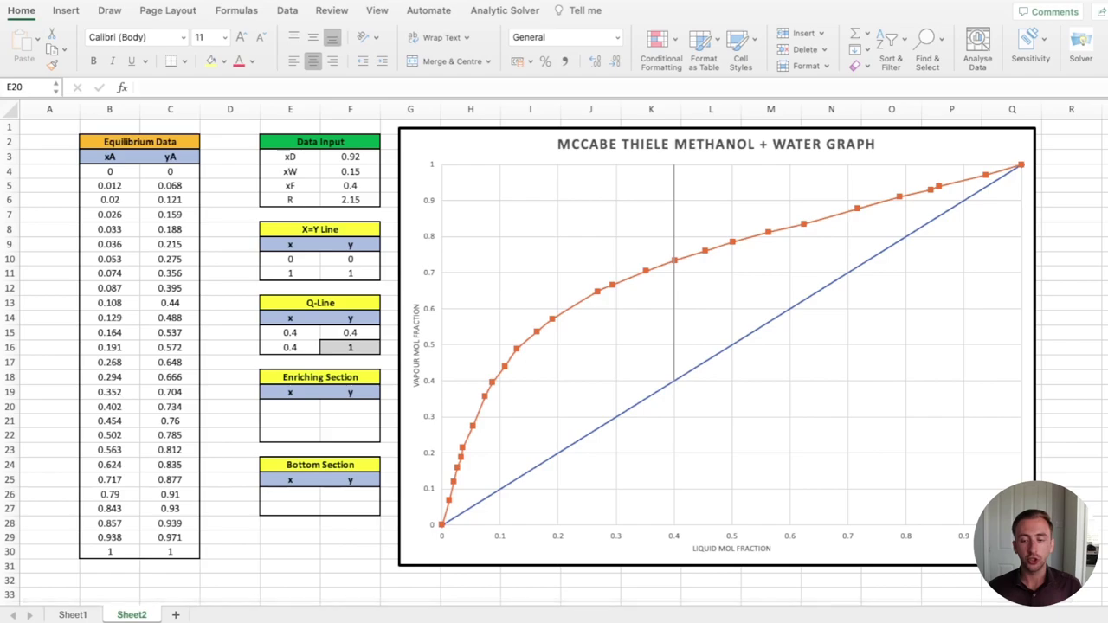
{"action": "left_click", "coordinate": [349, 436]}
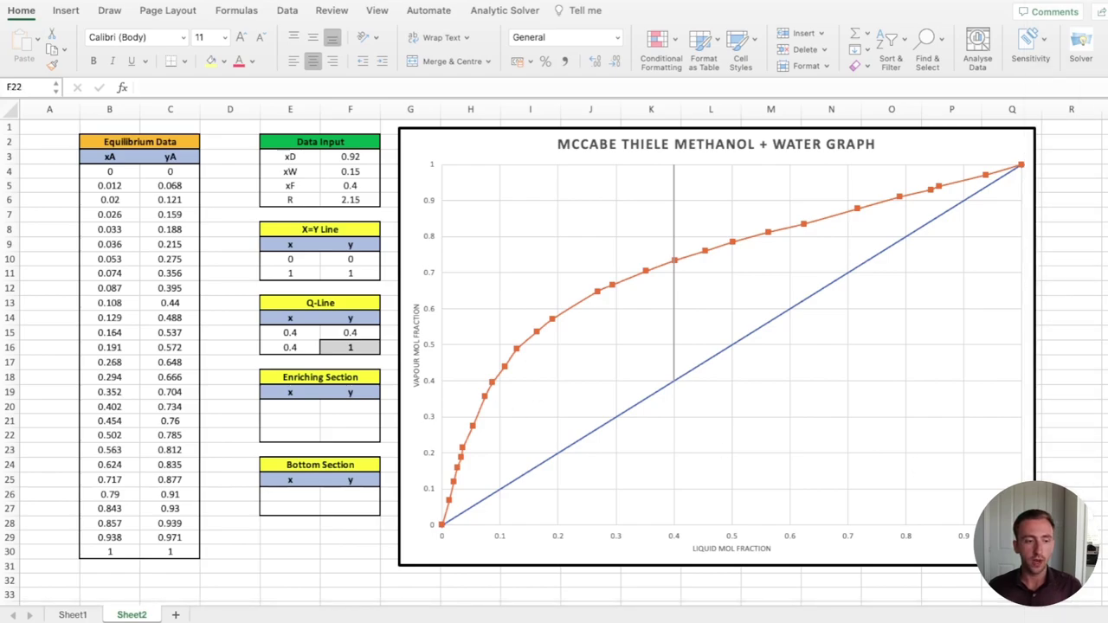
{"action": "left_click", "coordinate": [279, 410]}
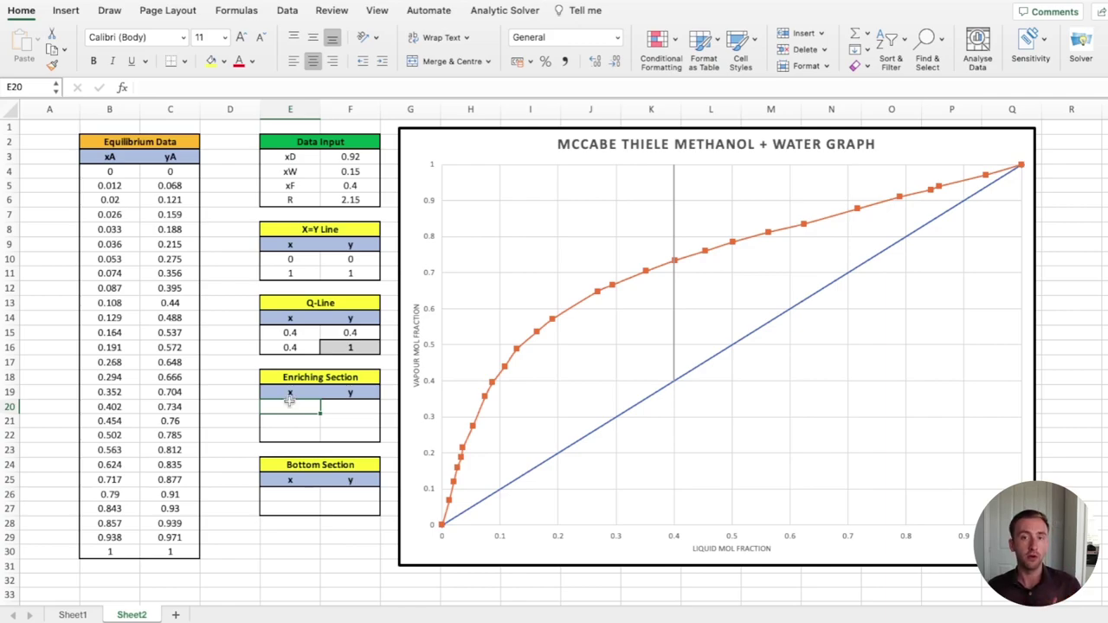
Step: Link both E20 and F20 to xD with =F3, giving the point (0.92, 0.92)
{"action": "type", "text": "="}
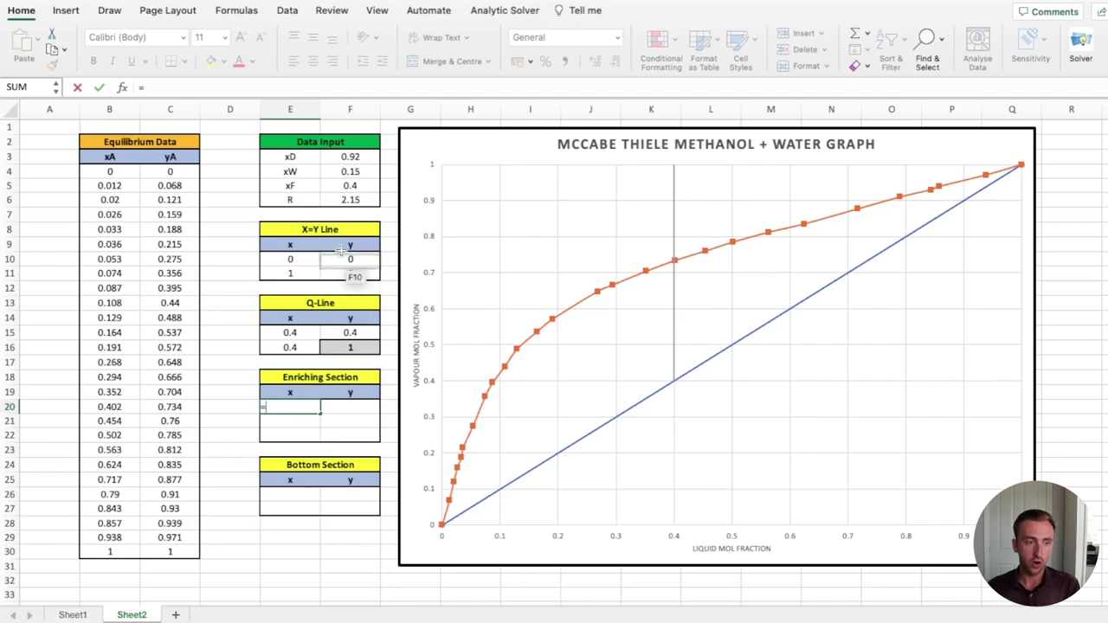
{"action": "left_click", "coordinate": [357, 159]}
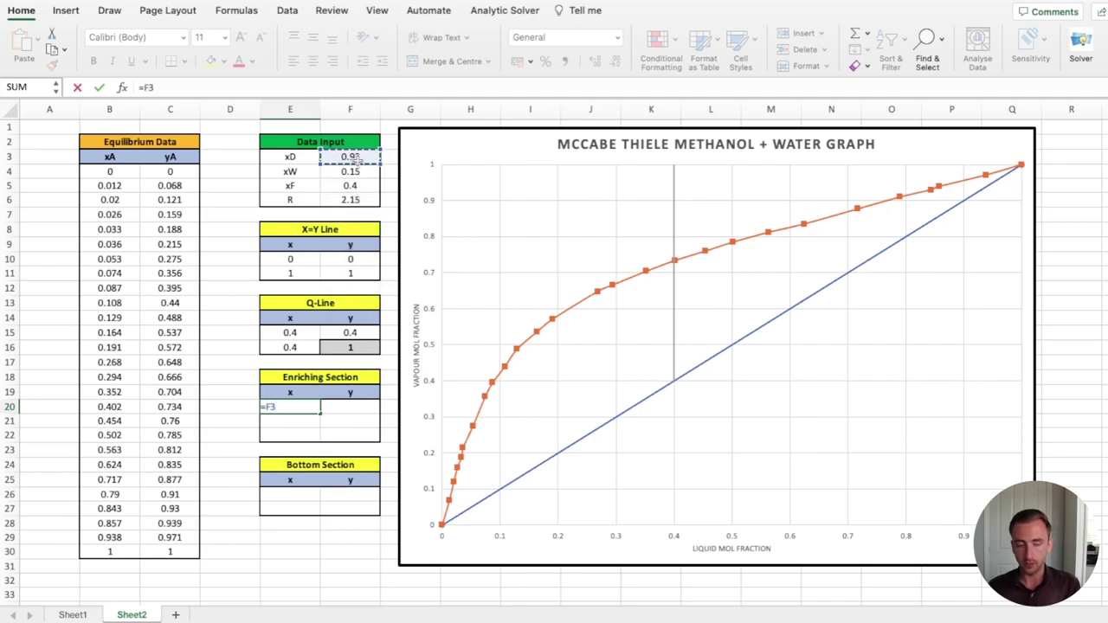
{"action": "key", "text": "Return"}
{"action": "left_click", "coordinate": [351, 409]}
{"action": "type", "text": "="}
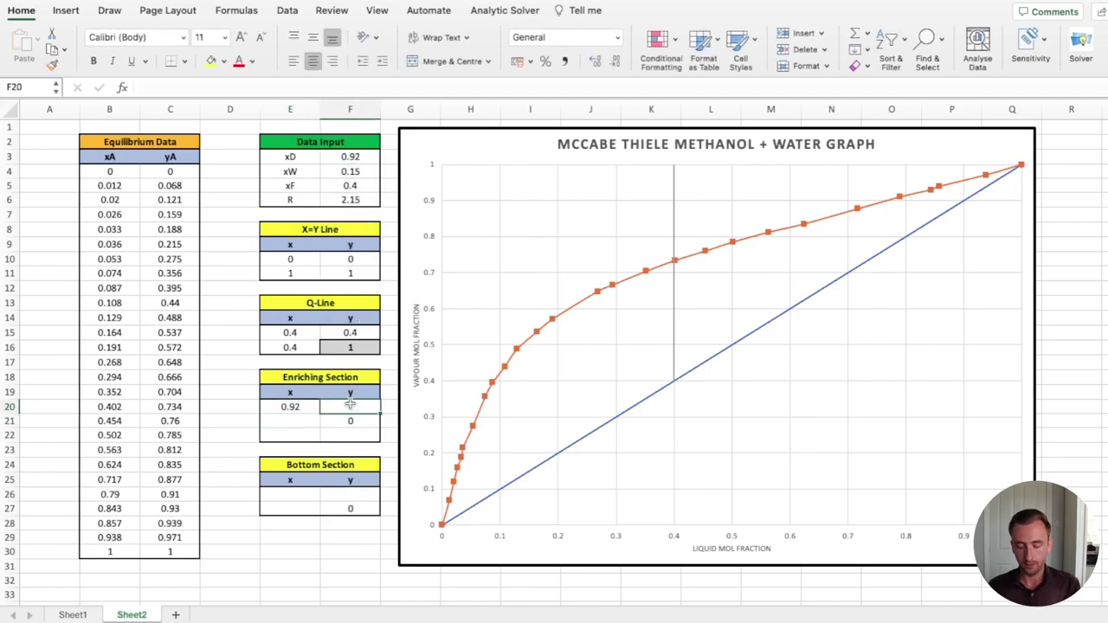
{"action": "left_click", "coordinate": [331, 159]}
{"action": "key", "text": "Return"}
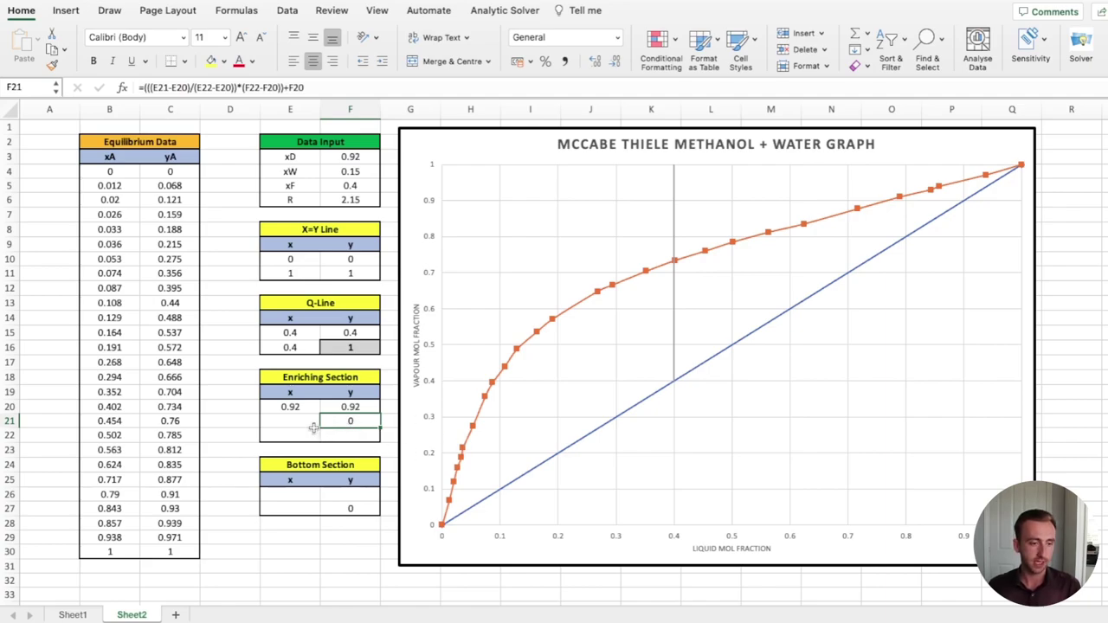
Step: Inspect the interpolation formula in F21 and select the empty E22 cell
{"action": "left_click_drag", "start_coordinate": [304, 421], "coordinate": [322, 421]}
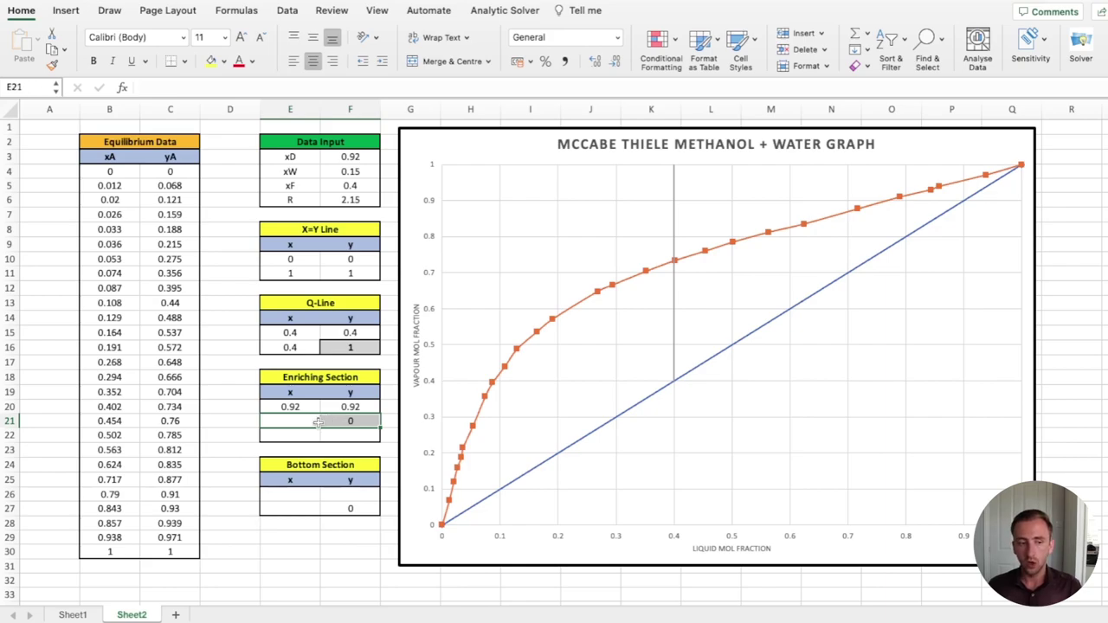
{"action": "mouse_move", "coordinate": [679, 265]}
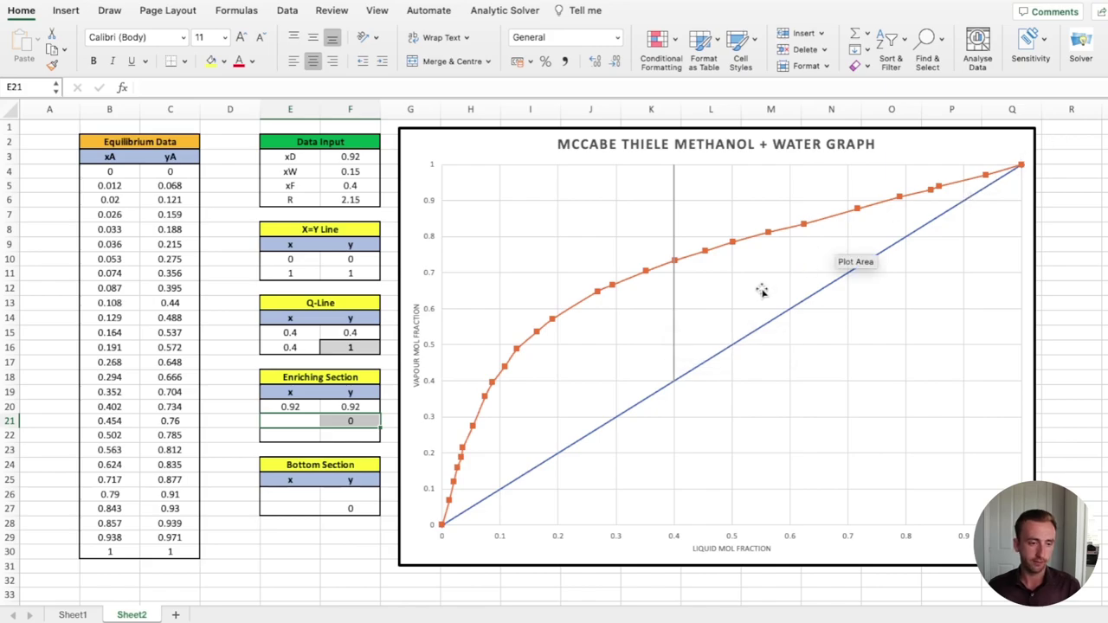
{"action": "left_click", "coordinate": [340, 432]}
{"action": "left_click", "coordinate": [336, 425]}
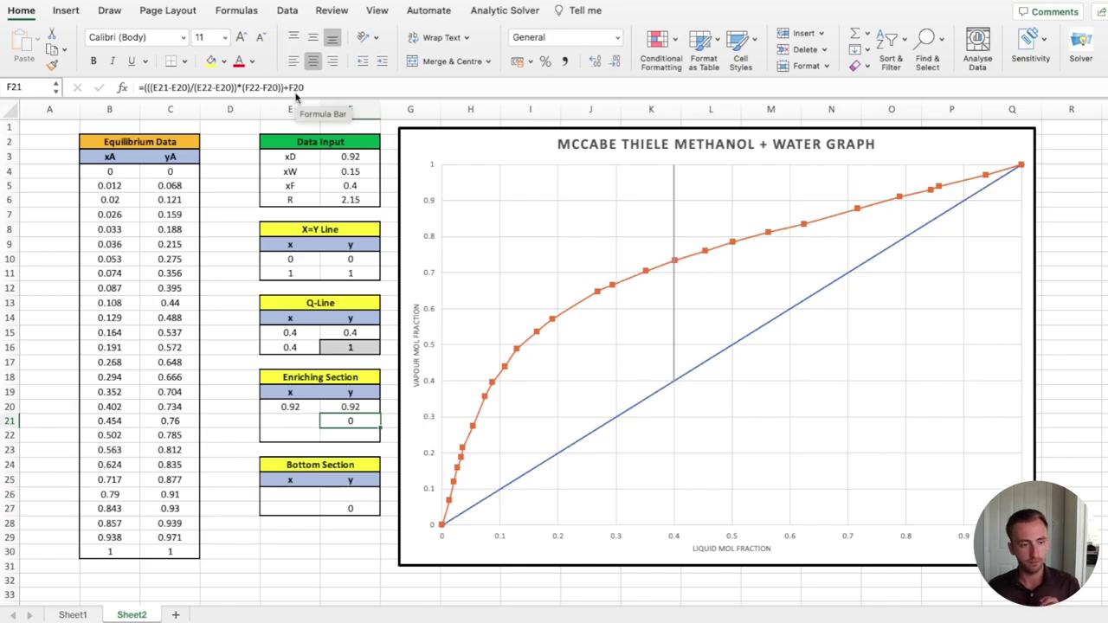
{"action": "left_click", "coordinate": [360, 435]}
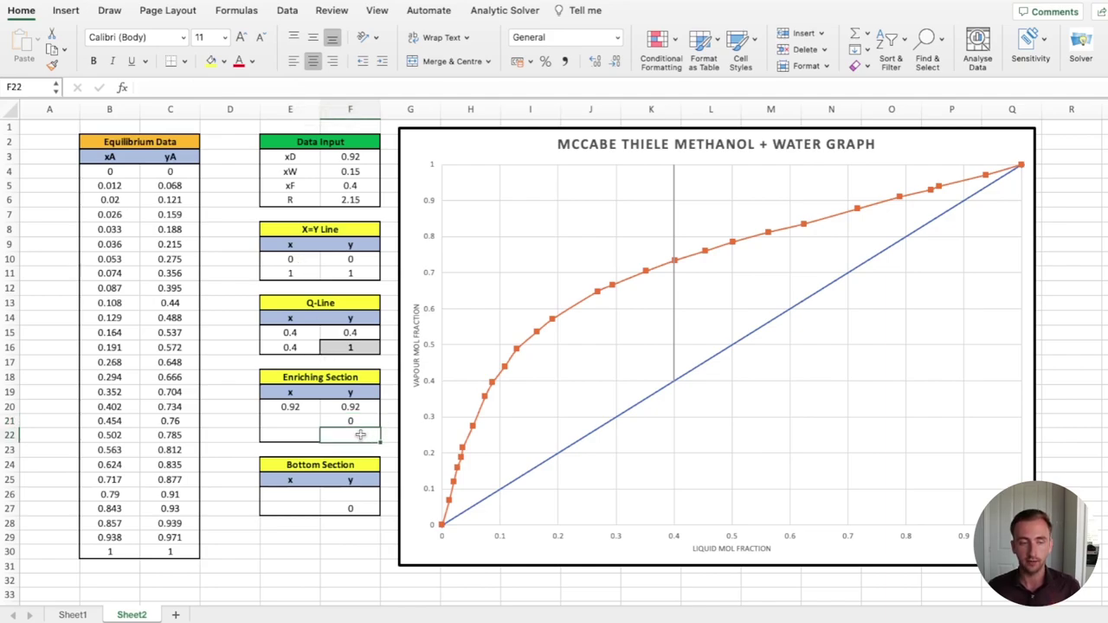
{"action": "left_click", "coordinate": [296, 433]}
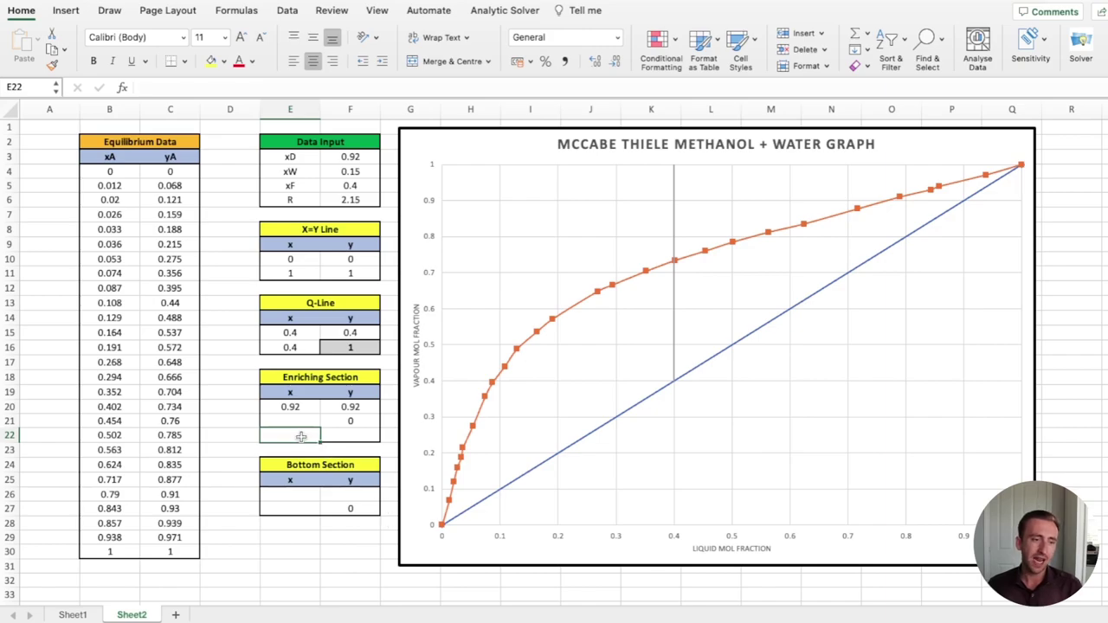
Step: Enter 0 in E22 and the intercept formula =F20/(F6+1) in F22, giving 0.29206349
{"action": "type", "text": "0"}
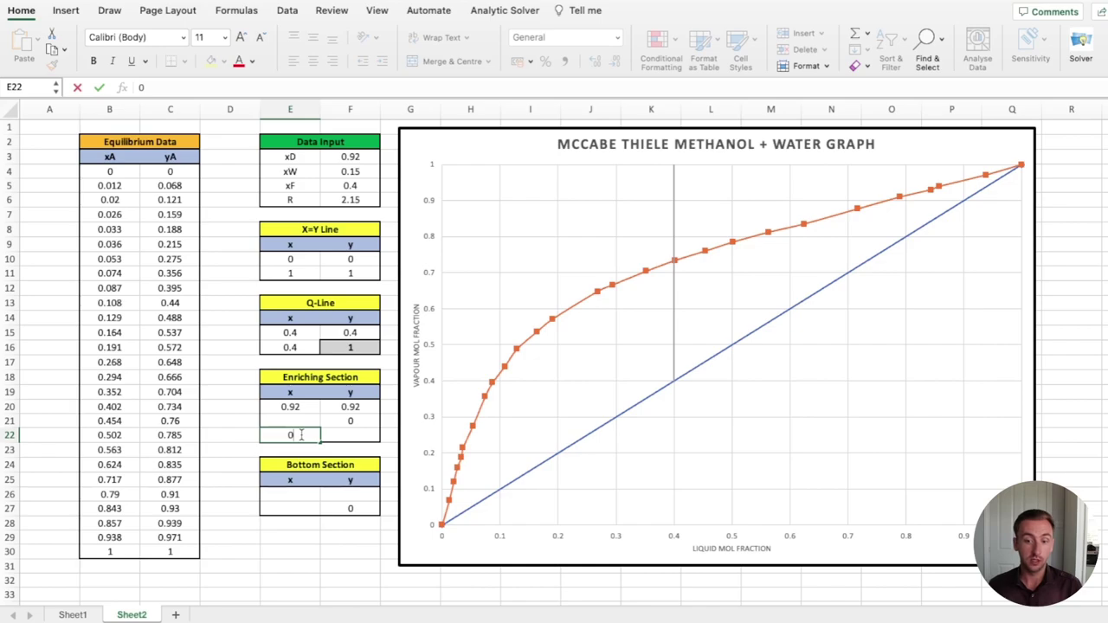
{"action": "key", "text": "Tab"}
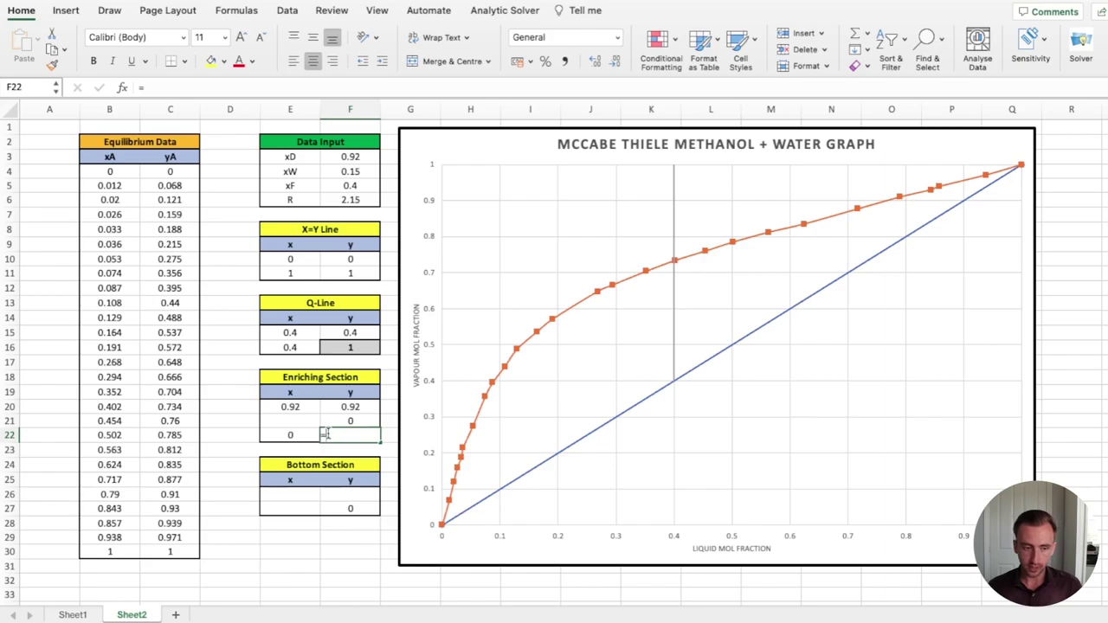
{"action": "type", "text": "="}
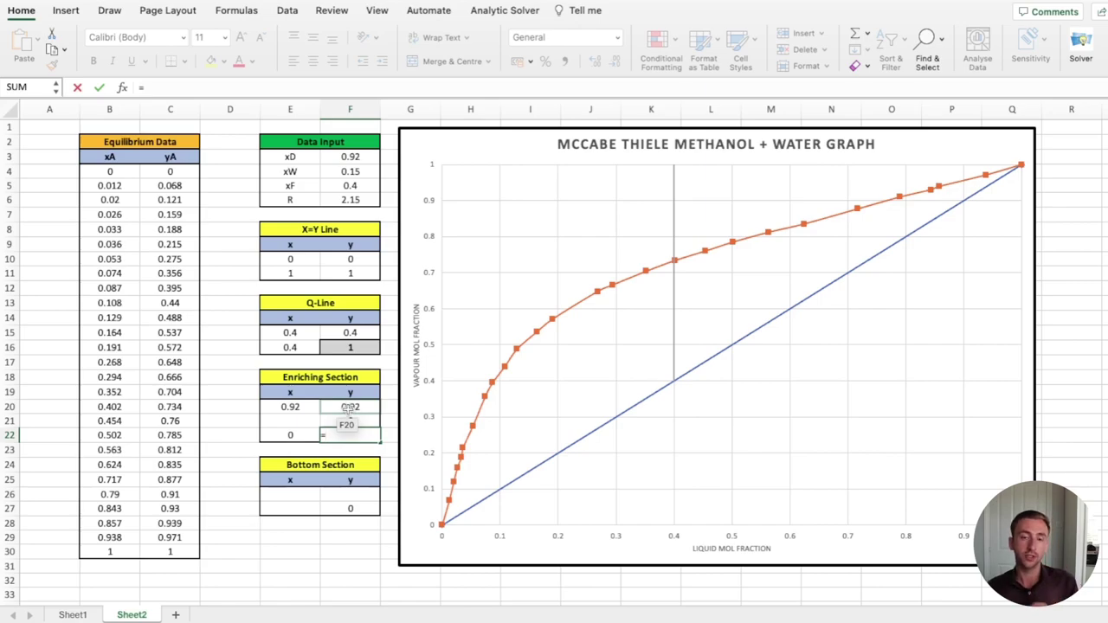
{"action": "left_click", "coordinate": [347, 410]}
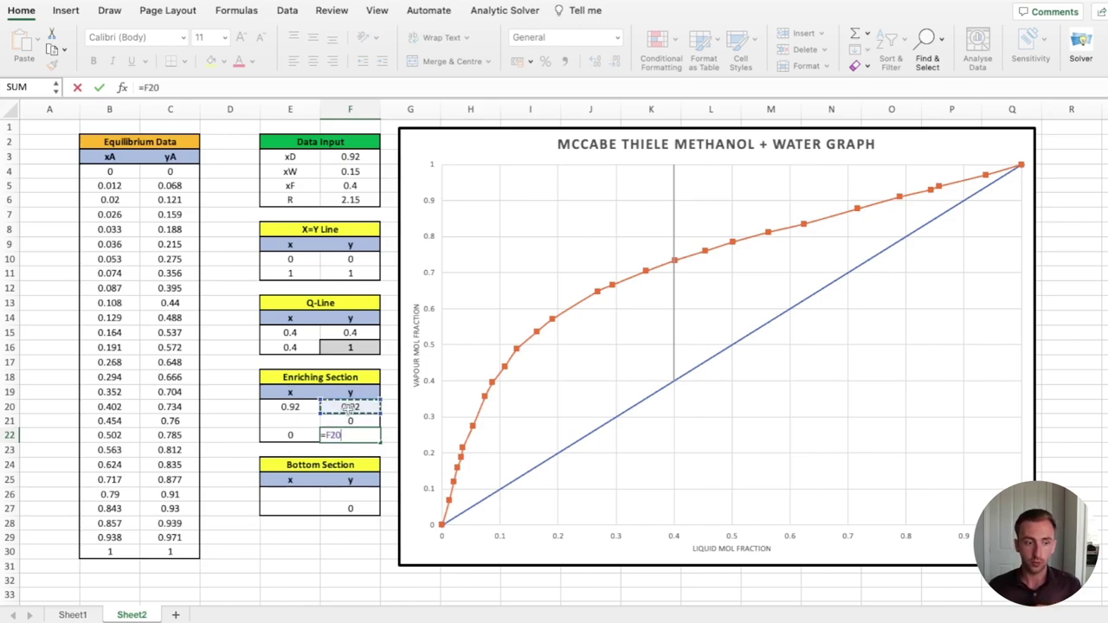
{"action": "type", "text": "/("}
{"action": "left_click", "coordinate": [358, 200]}
{"action": "type", "text": "+1"}
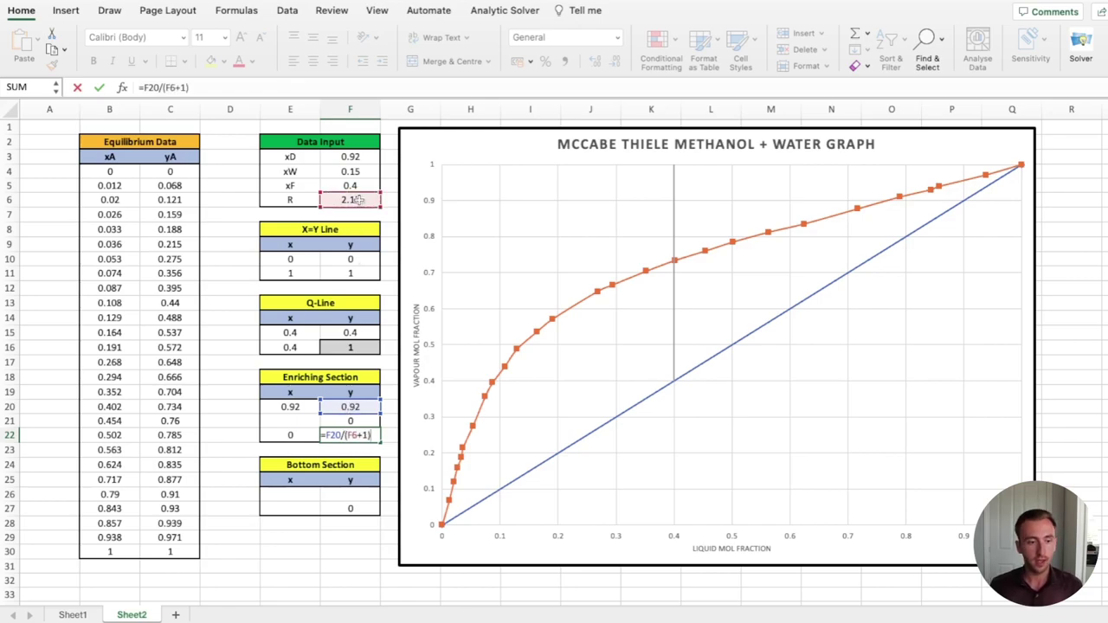
{"action": "key", "text": "Return"}
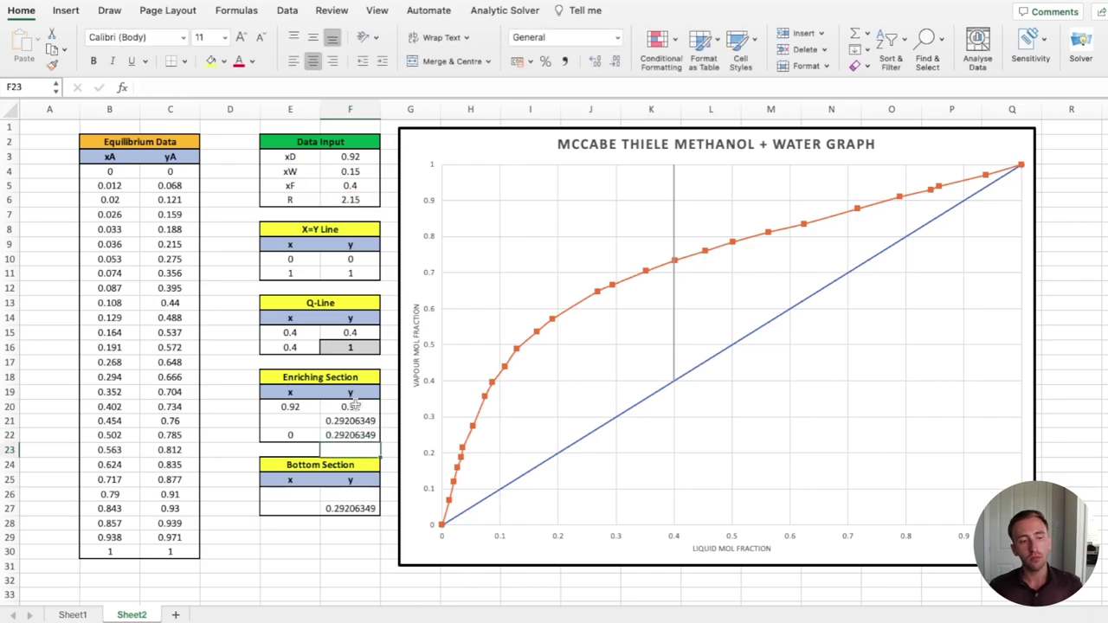
{"action": "left_click", "coordinate": [363, 435]}
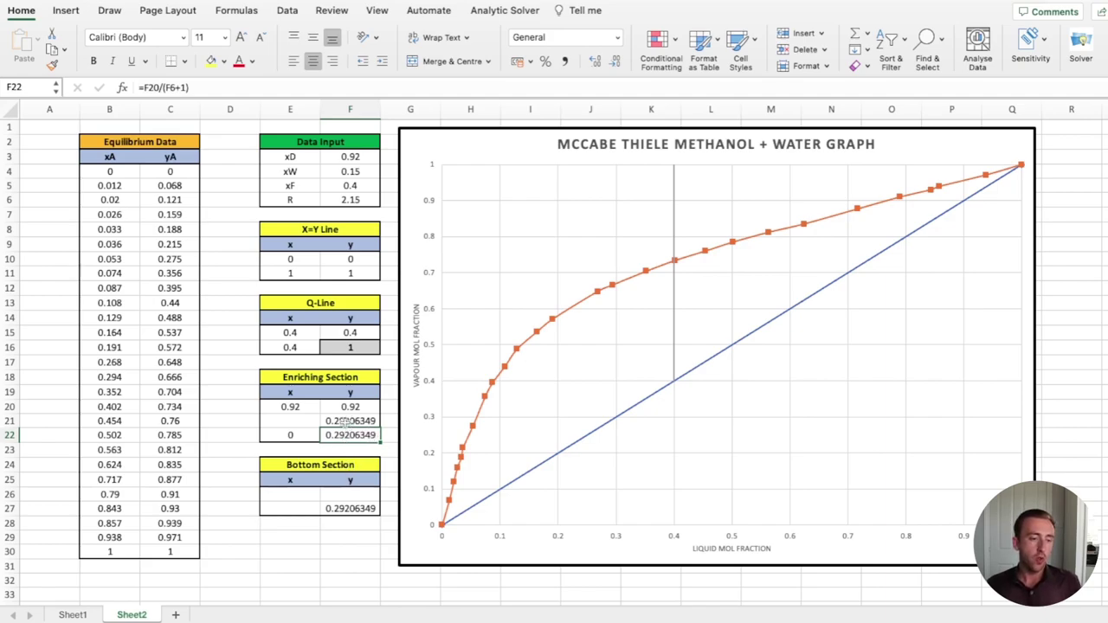
Step: Enter 0.4 in E21 so F21 recalculates to 0.56507937
{"action": "left_click", "coordinate": [307, 421]}
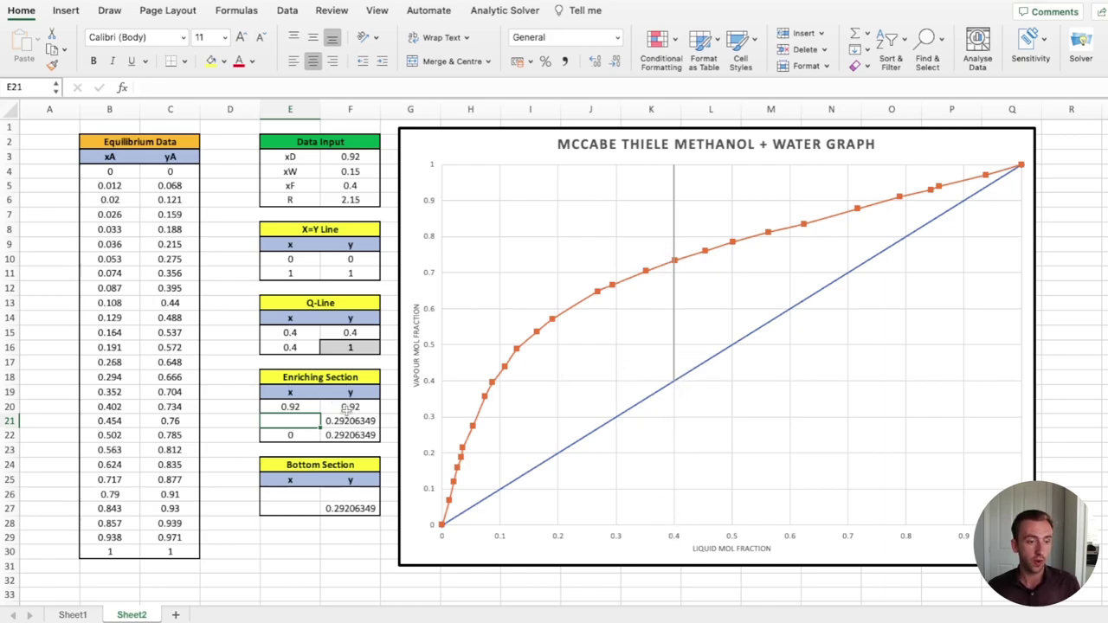
{"action": "type", "text": "0.4"}
{"action": "key", "text": "Return"}
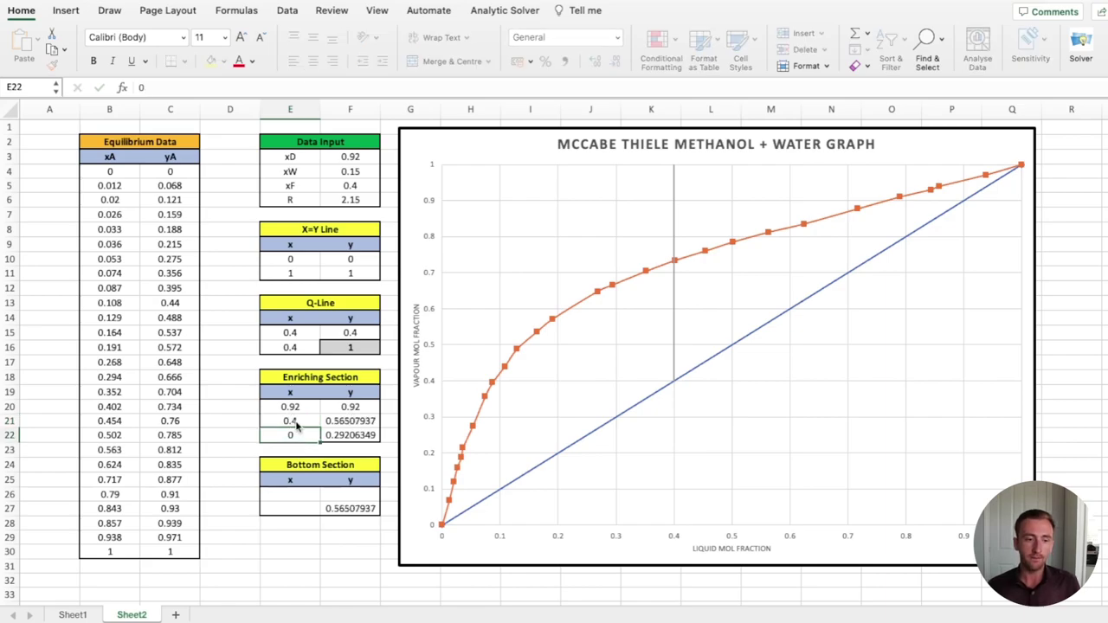
{"action": "left_click", "coordinate": [345, 423]}
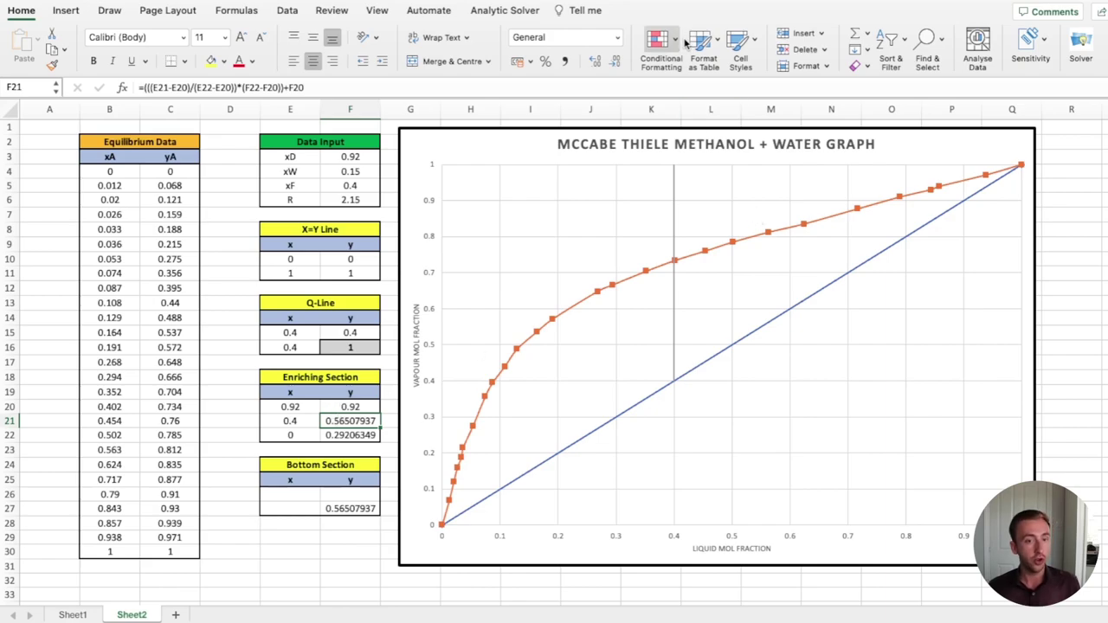
{"action": "left_click", "coordinate": [547, 165]}
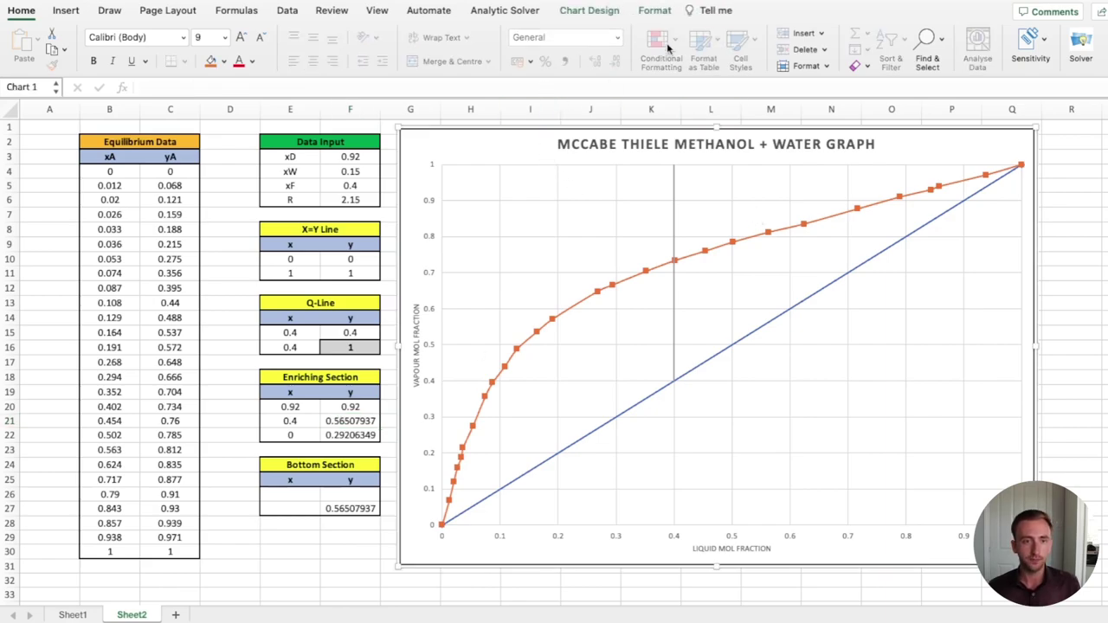
{"action": "left_click", "coordinate": [587, 10]}
{"action": "left_click", "coordinate": [837, 48]}
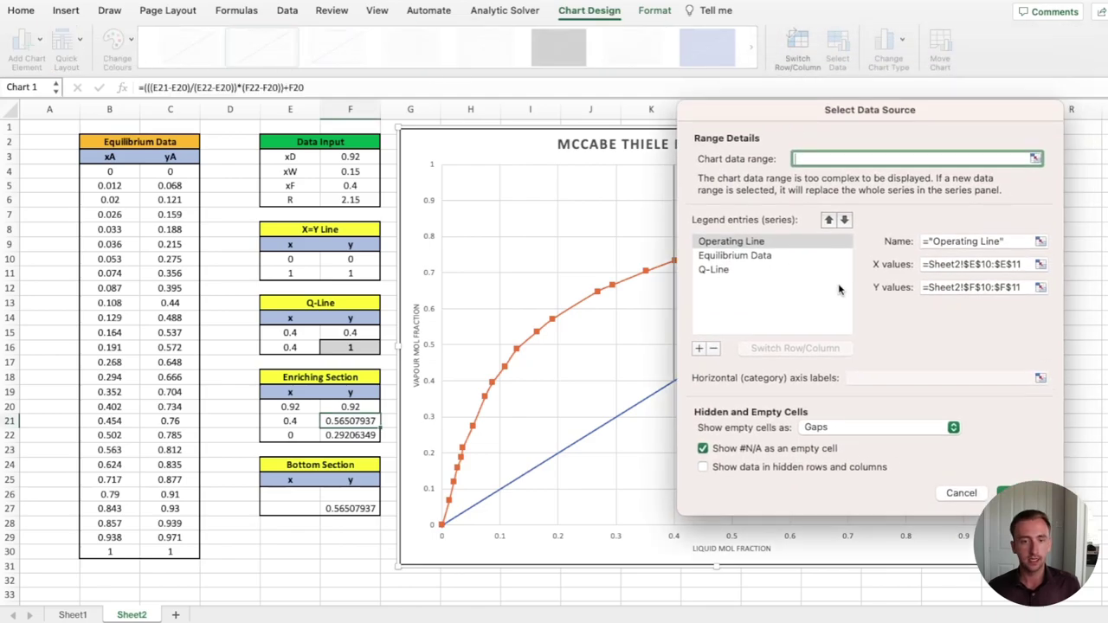
{"action": "left_click", "coordinate": [699, 348]}
{"action": "left_click", "coordinate": [925, 241]}
{"action": "type", "text": "Enriching Line"}
{"action": "left_click", "coordinate": [940, 263]}
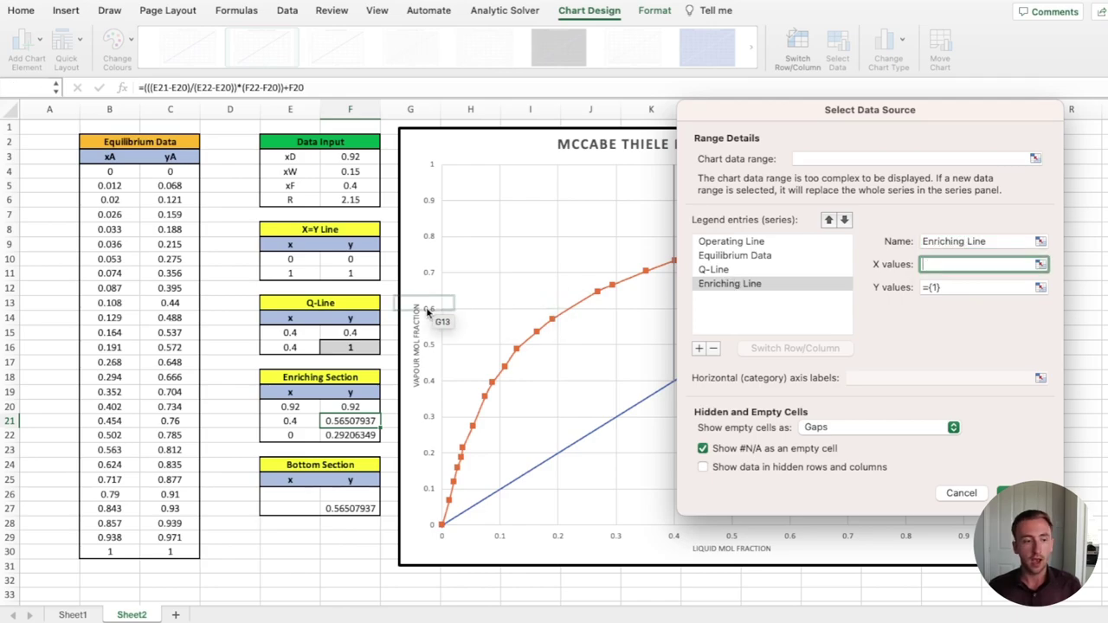
{"action": "left_click", "coordinate": [307, 411]}
{"action": "left_click_drag", "start_coordinate": [307, 411], "coordinate": [298, 423]}
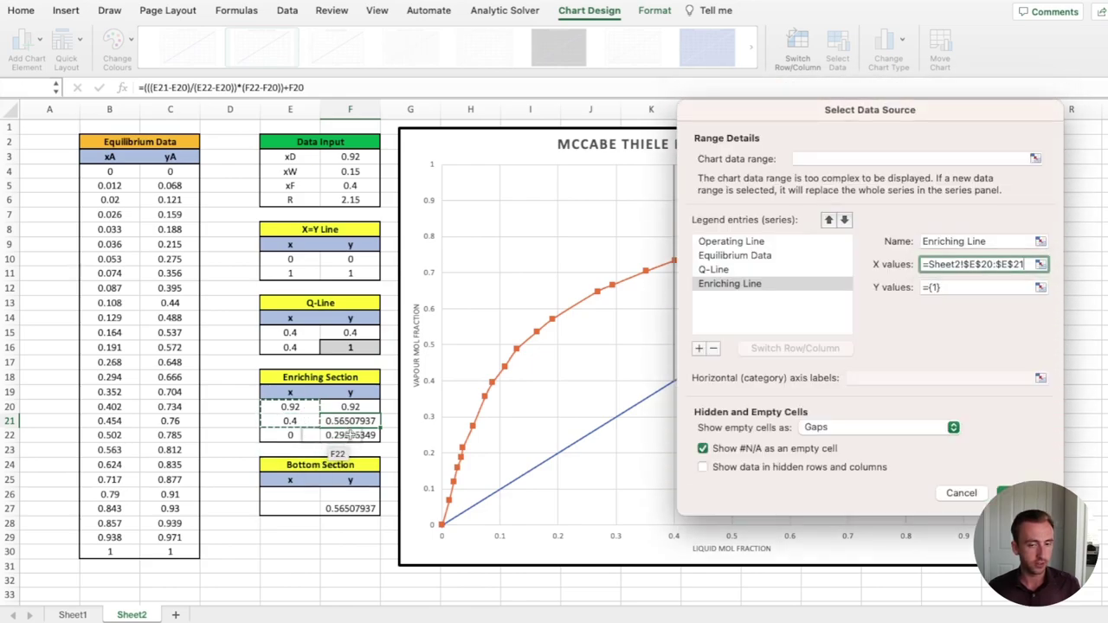
{"action": "left_click", "coordinate": [965, 288]}
{"action": "key", "text": "BackSpace"}
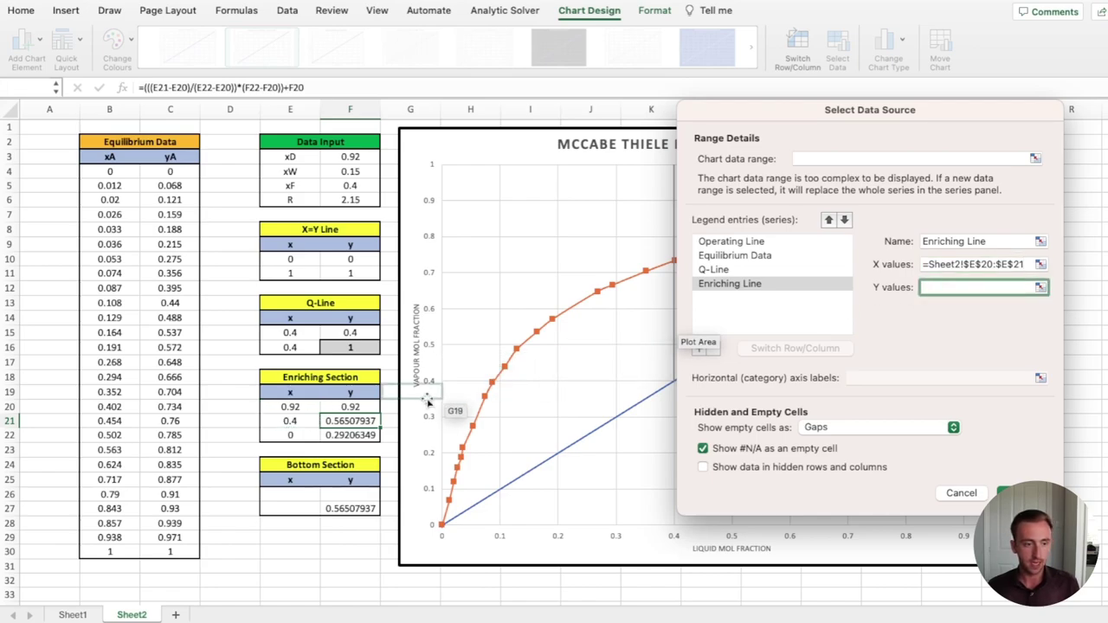
{"action": "left_click_drag", "start_coordinate": [350, 407], "coordinate": [361, 422]}
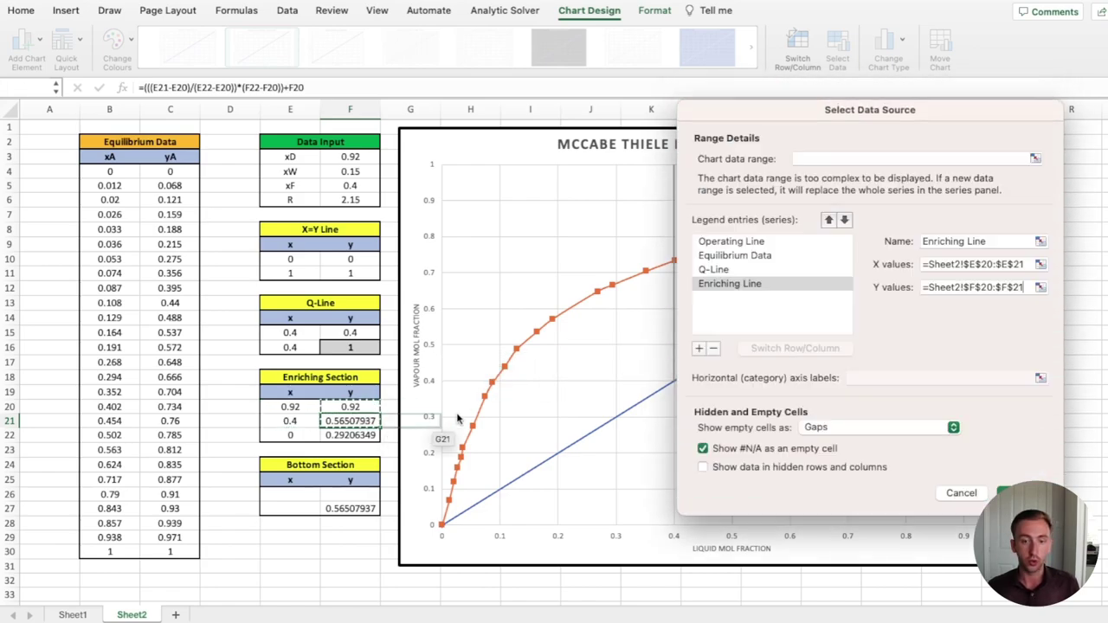
{"action": "key", "text": "Return"}
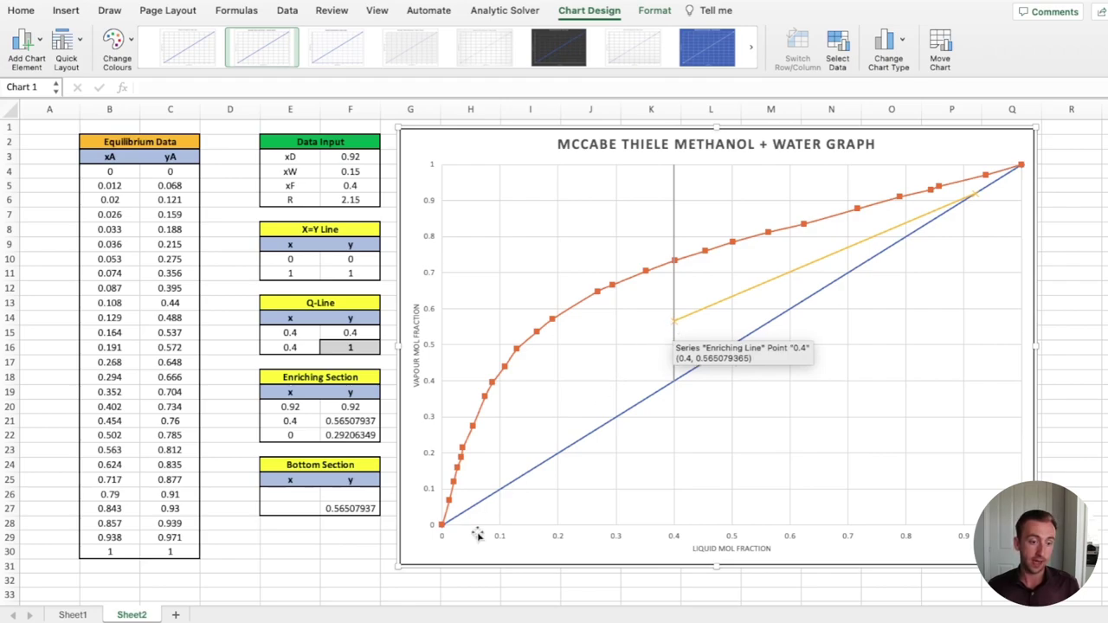
Step: Review the enriching line's feed-point interpolation formula in F21
{"action": "left_click", "coordinate": [357, 508]}
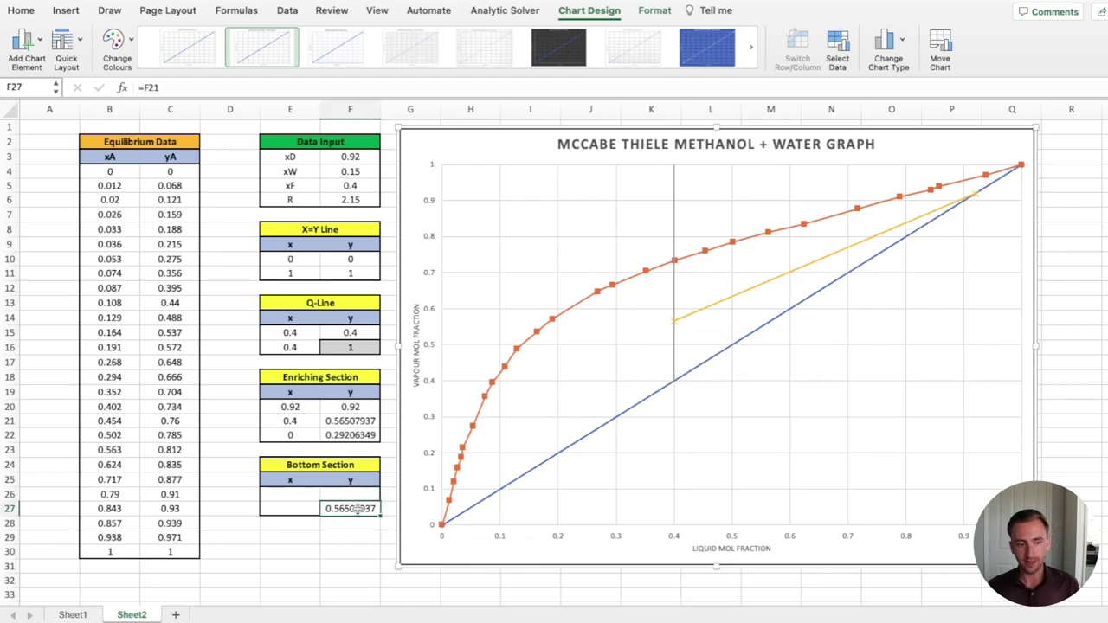
{"action": "left_click", "coordinate": [355, 419]}
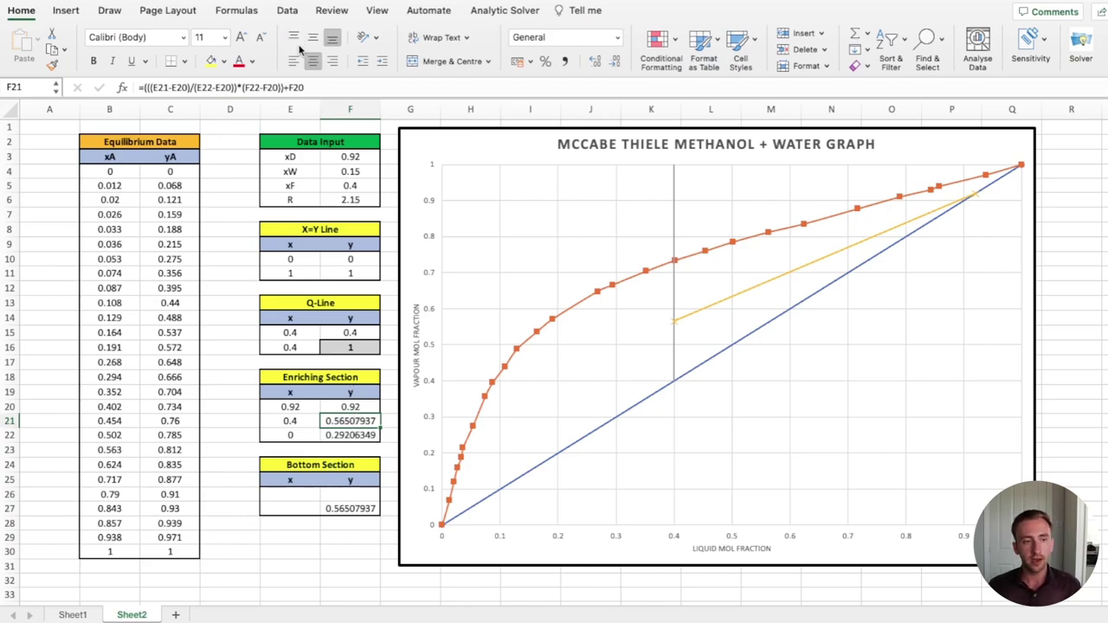
{"action": "left_click", "coordinate": [314, 87]}
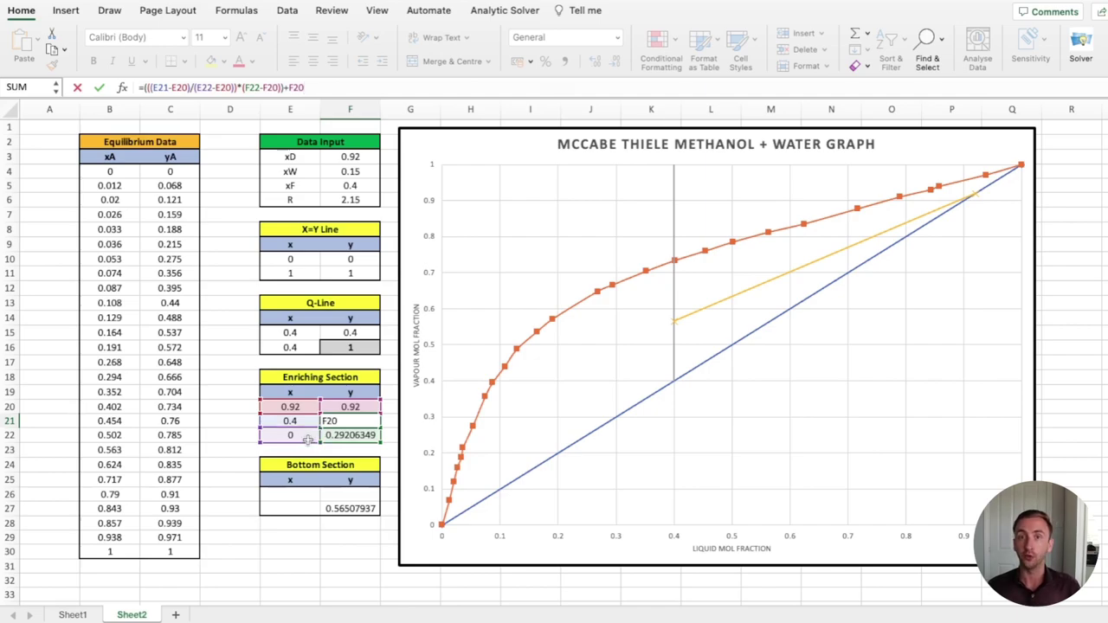
{"action": "left_click", "coordinate": [234, 454]}
Step: Link E26 and F26 to xW with =F4, giving the point (0.15, 0.15)
{"action": "left_click", "coordinate": [287, 493]}
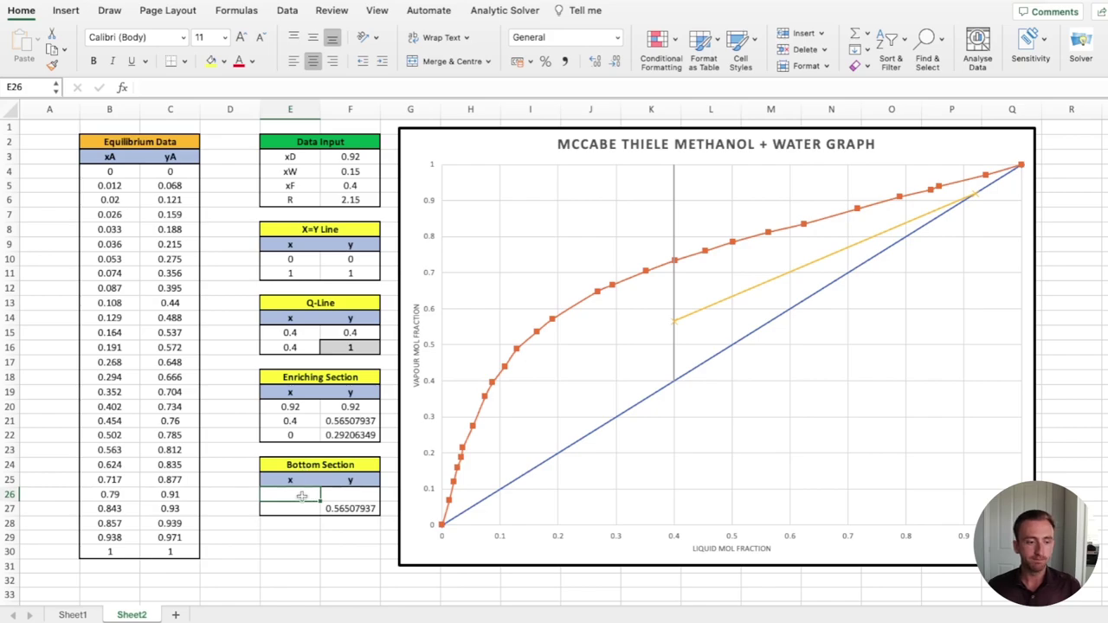
{"action": "type", "text": "="}
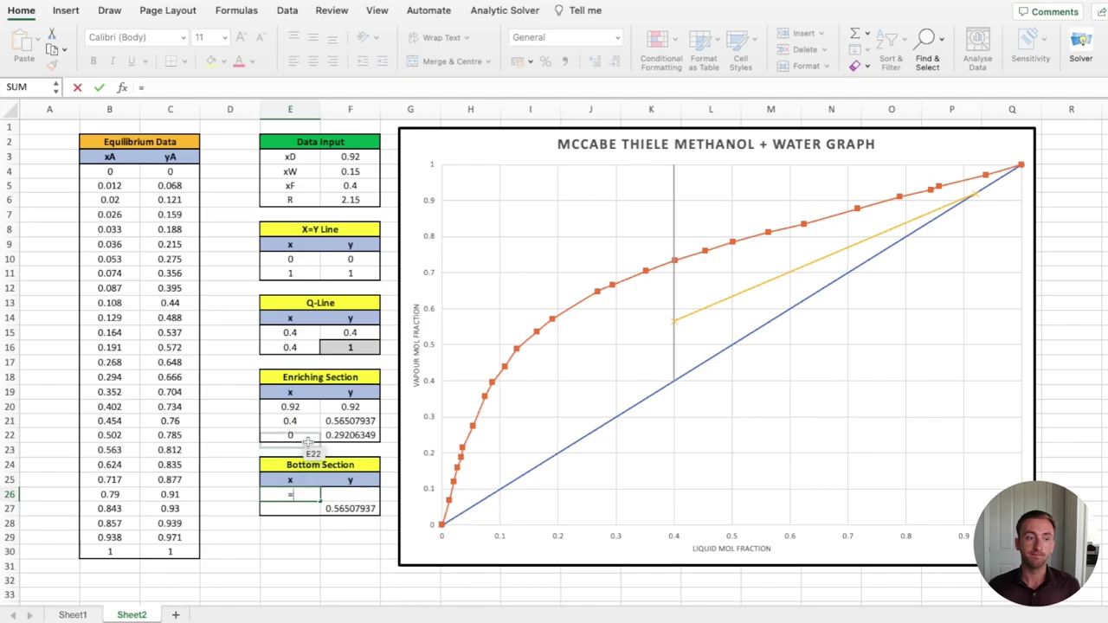
{"action": "left_click", "coordinate": [351, 172]}
{"action": "key", "text": "Return"}
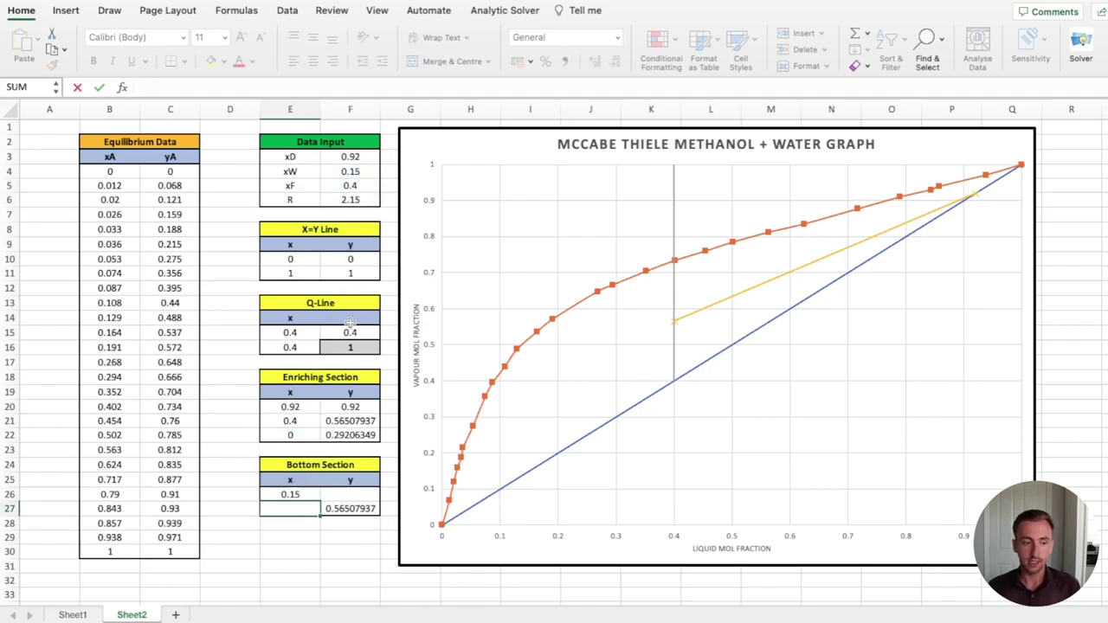
{"action": "left_click", "coordinate": [348, 490]}
{"action": "type", "text": "="}
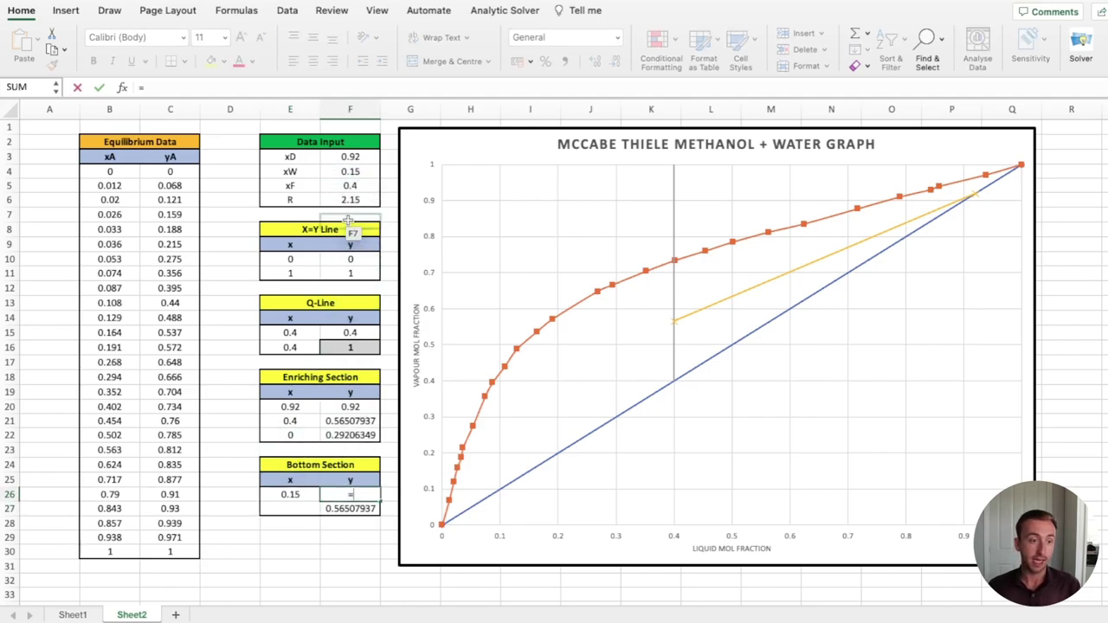
{"action": "left_click", "coordinate": [351, 172]}
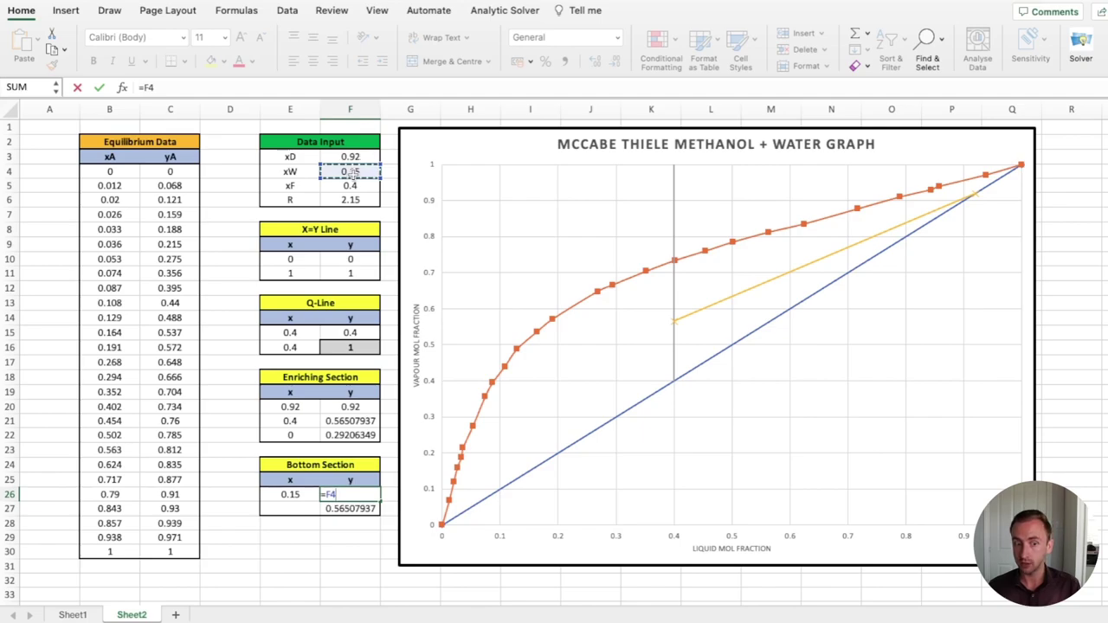
{"action": "key", "text": "Return"}
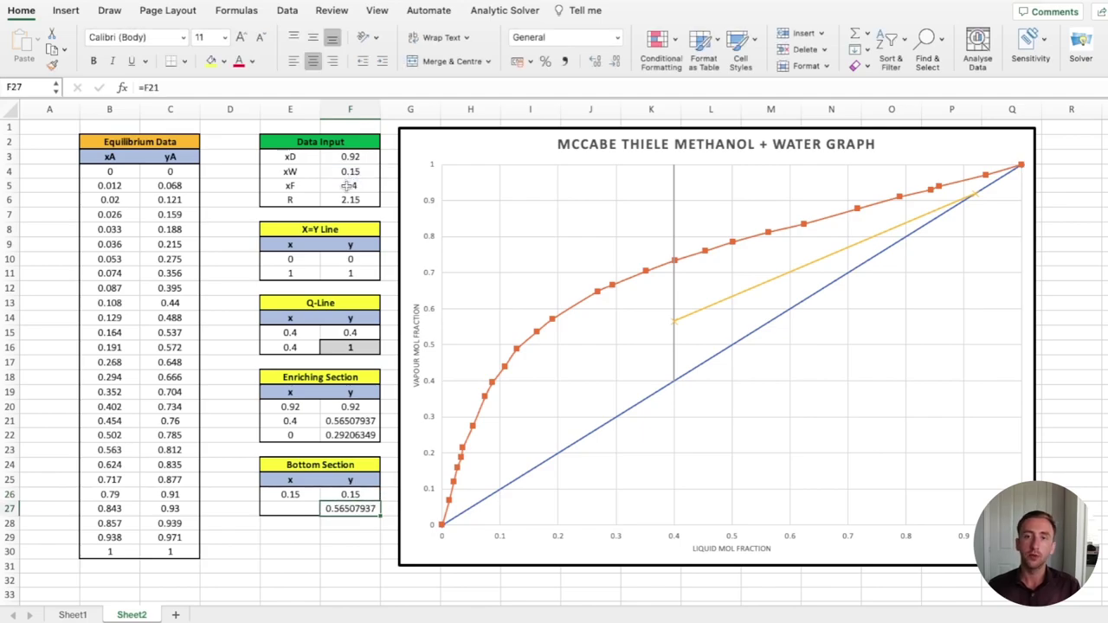
Step: Link E27 to xF with =F5, completing the feed point (0.4, 0.56507937)
{"action": "left_click", "coordinate": [283, 508]}
{"action": "type", "text": "="}
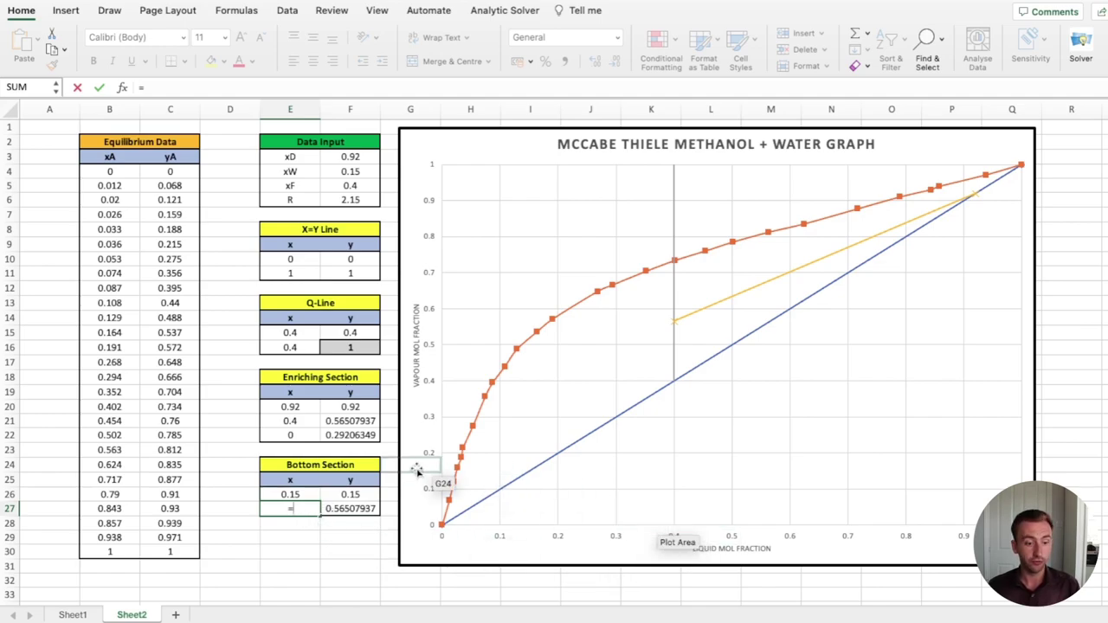
{"action": "left_click", "coordinate": [346, 185]}
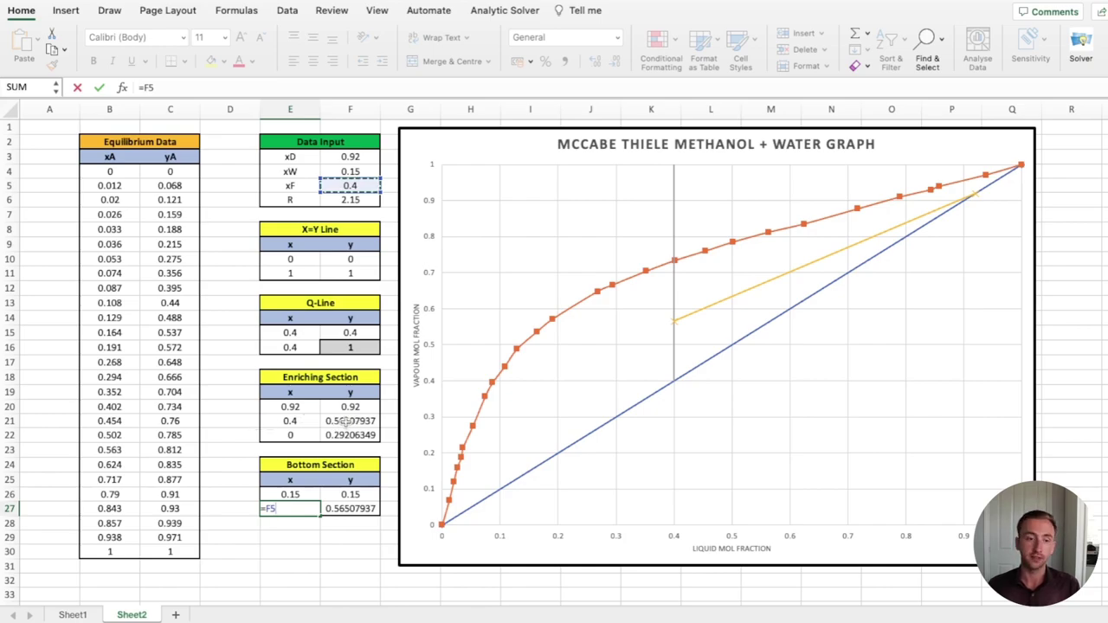
{"action": "key", "text": "Return"}
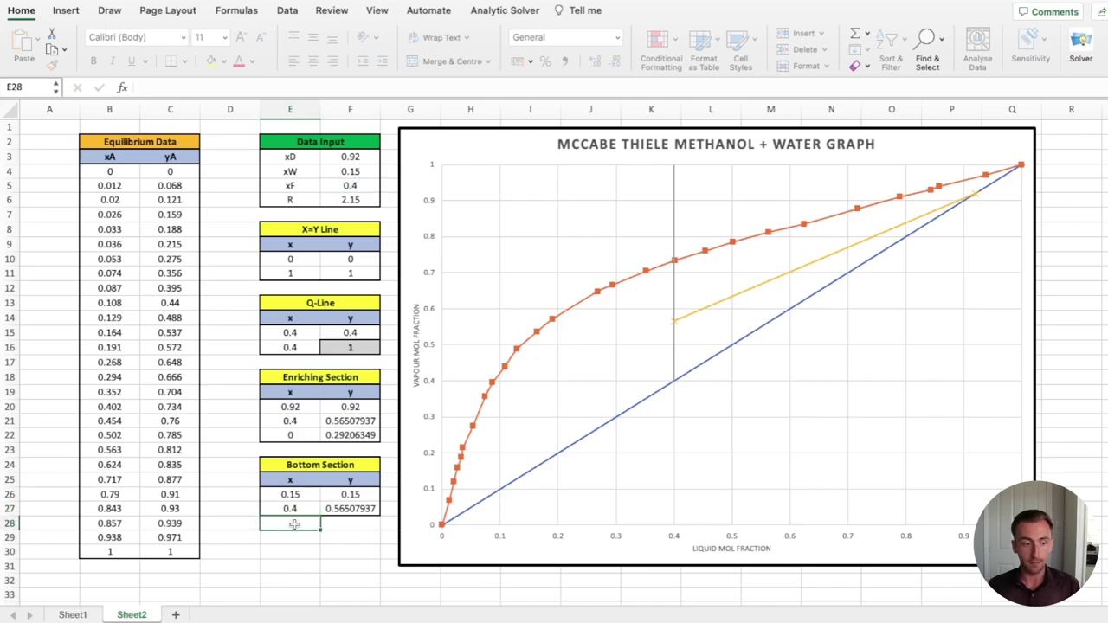
{"action": "left_click_drag", "start_coordinate": [296, 509], "coordinate": [292, 419]}
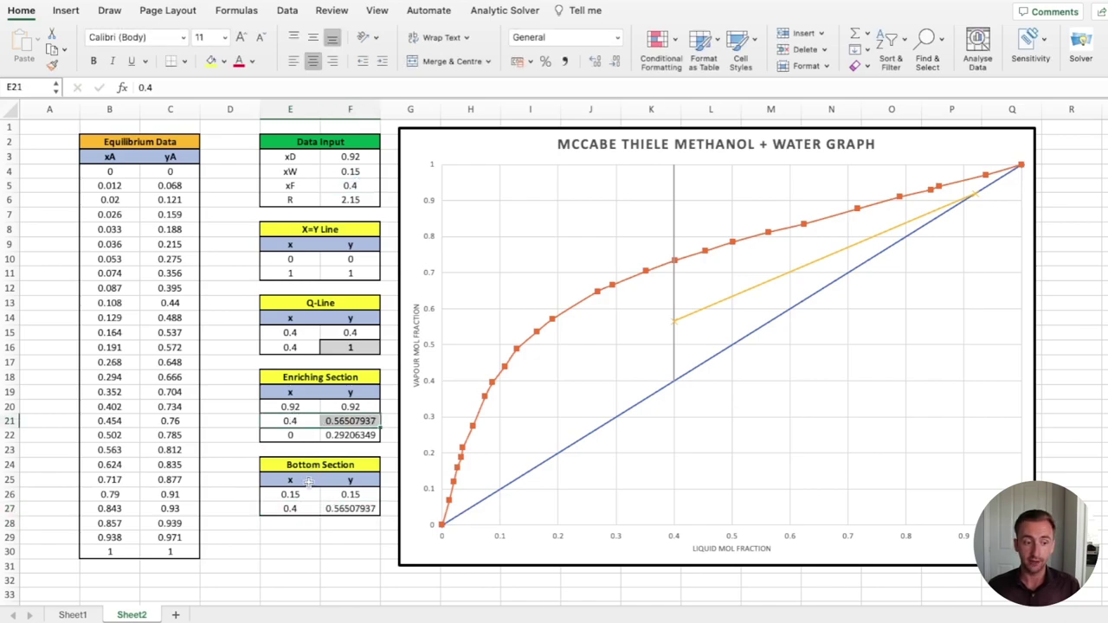
{"action": "left_click_drag", "start_coordinate": [301, 495], "coordinate": [333, 492]}
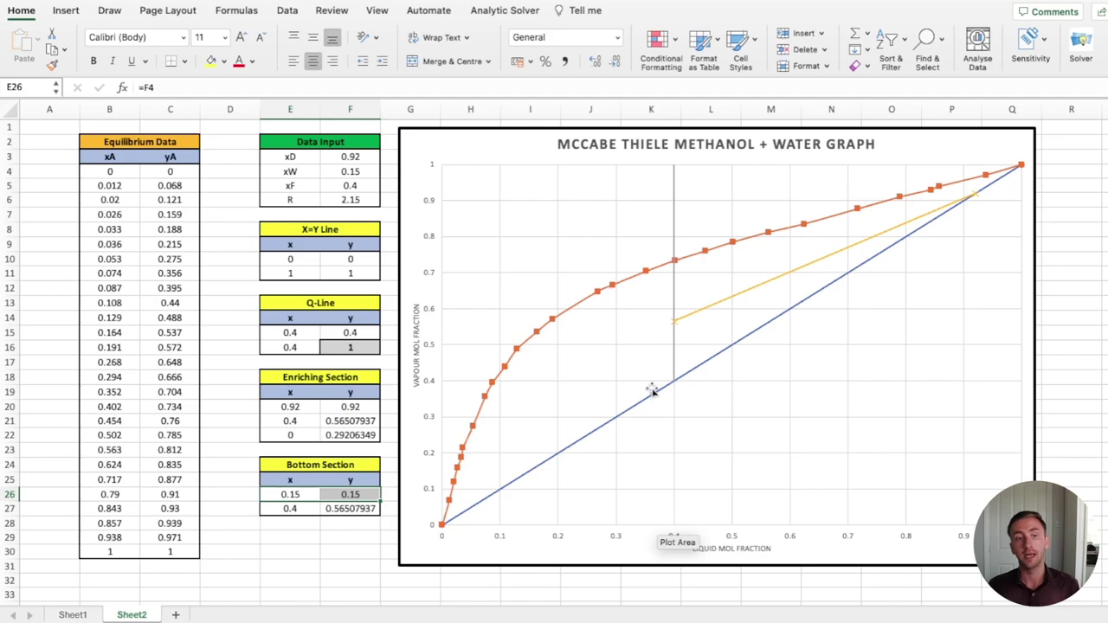
{"action": "left_click", "coordinate": [528, 151]}
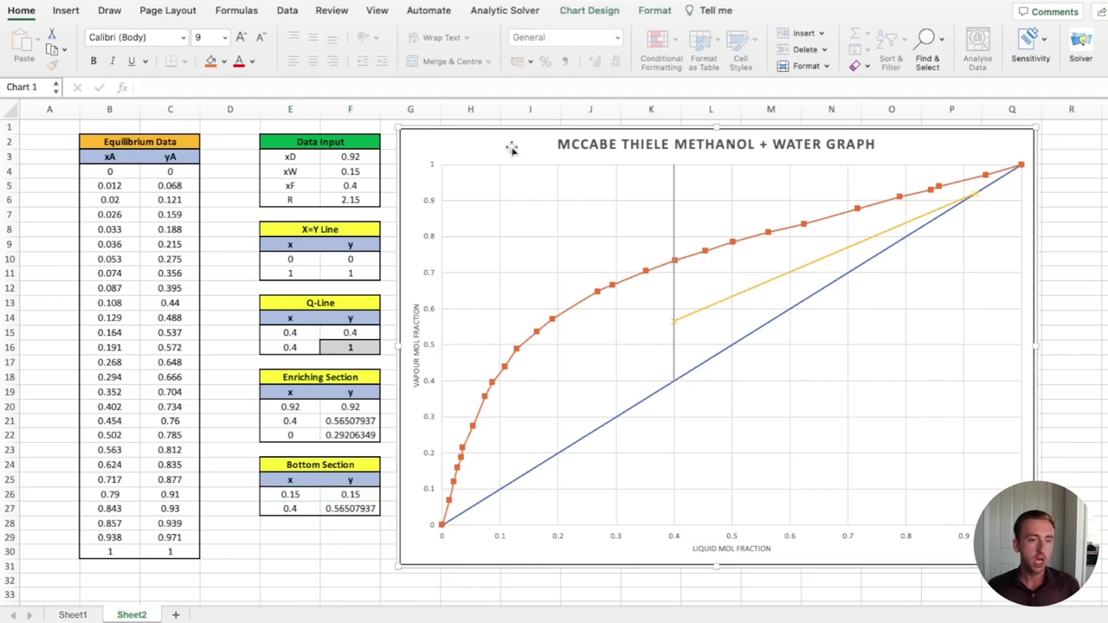
Step: Add a 'Bottom Line' series with X E26:E27 and Y F26:F27, from 0.15 to the feed point
{"action": "left_click", "coordinate": [592, 12]}
{"action": "left_click", "coordinate": [837, 48]}
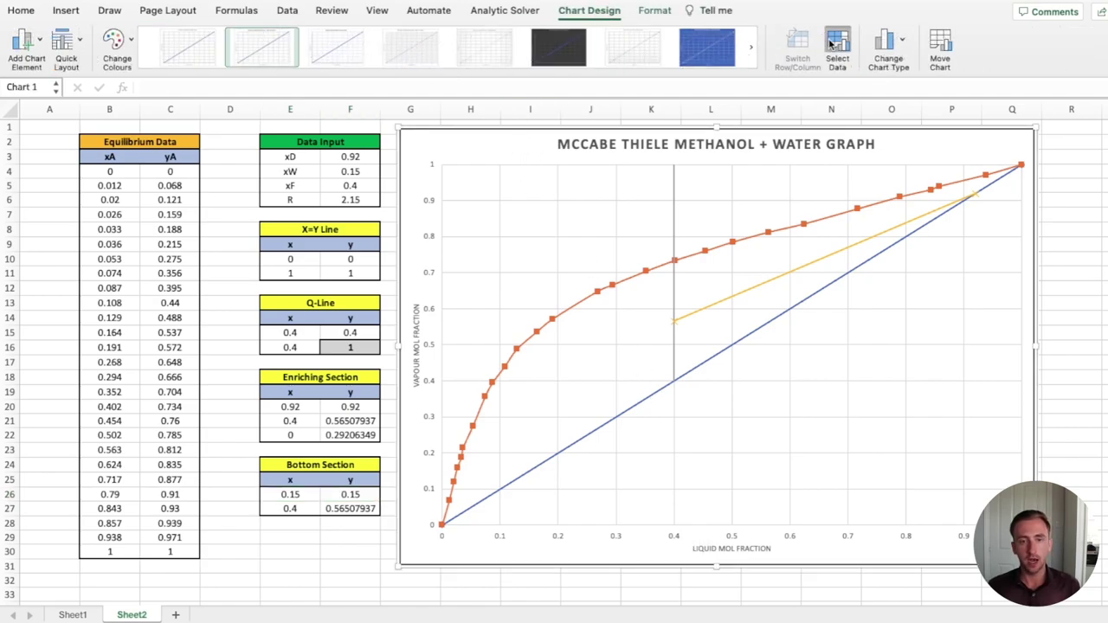
{"action": "left_click_drag", "start_coordinate": [916, 48], "coordinate": [780, 77]}
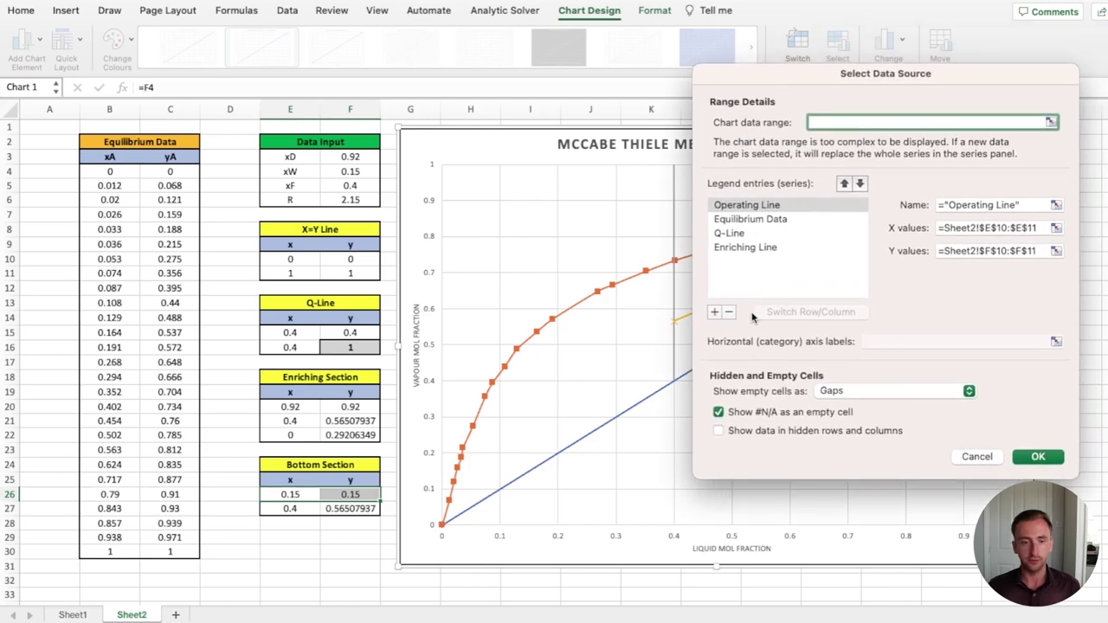
{"action": "left_click", "coordinate": [714, 311]}
{"action": "left_click", "coordinate": [974, 206]}
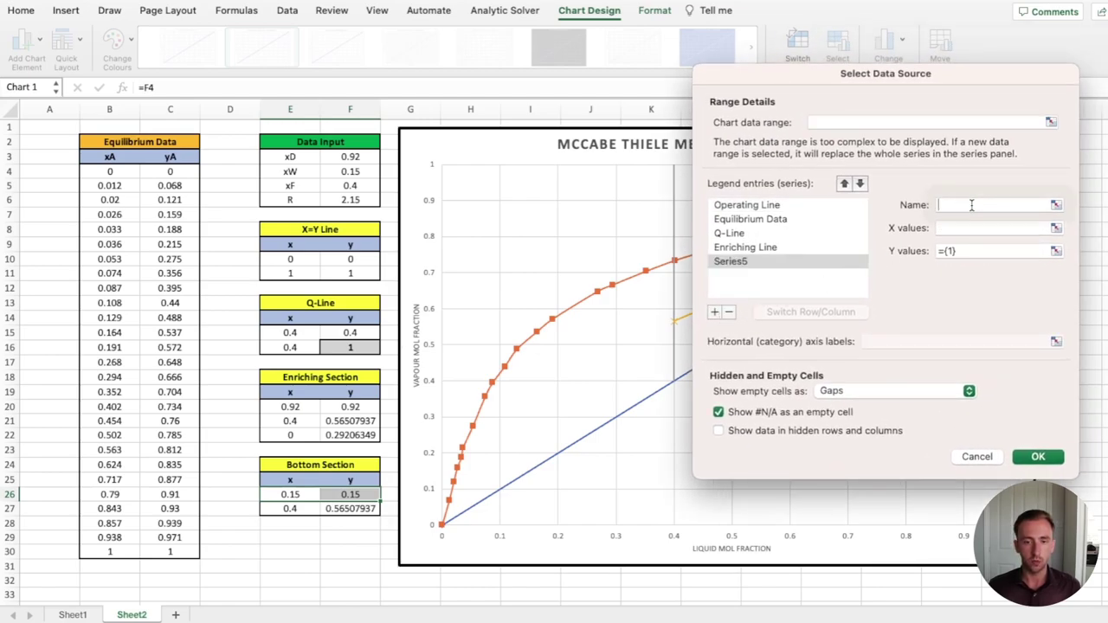
{"action": "type", "text": "Bottom Line"}
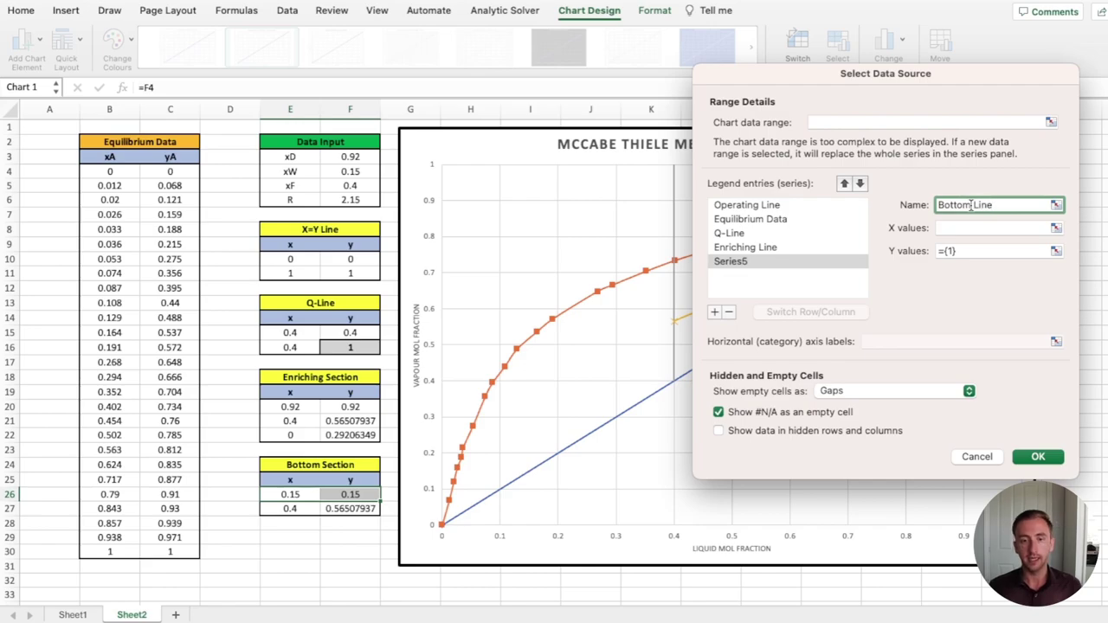
{"action": "key", "text": "Tab"}
{"action": "left_click_drag", "start_coordinate": [290, 494], "coordinate": [290, 509]}
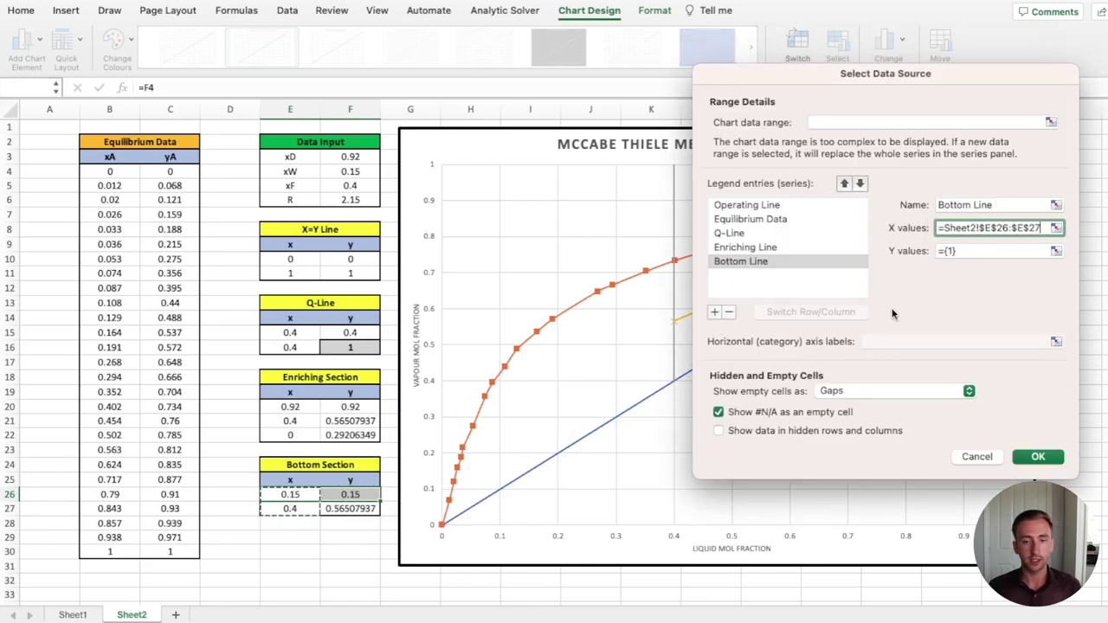
{"action": "key", "text": "Tab"}
{"action": "left_click_drag", "start_coordinate": [349, 494], "coordinate": [337, 513]}
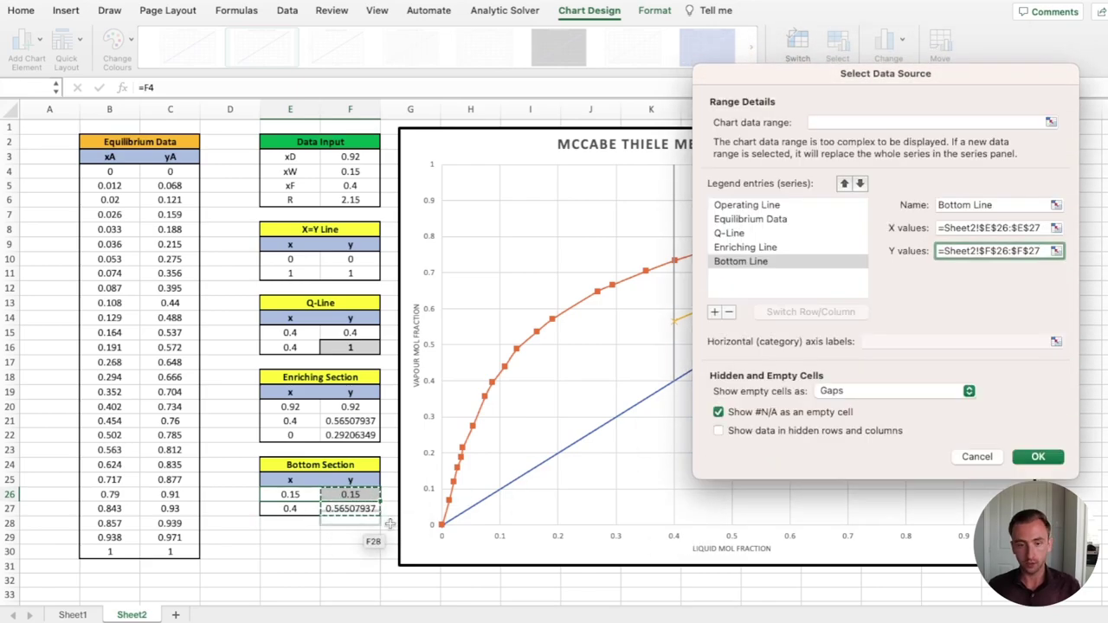
{"action": "left_click", "coordinate": [1037, 457]}
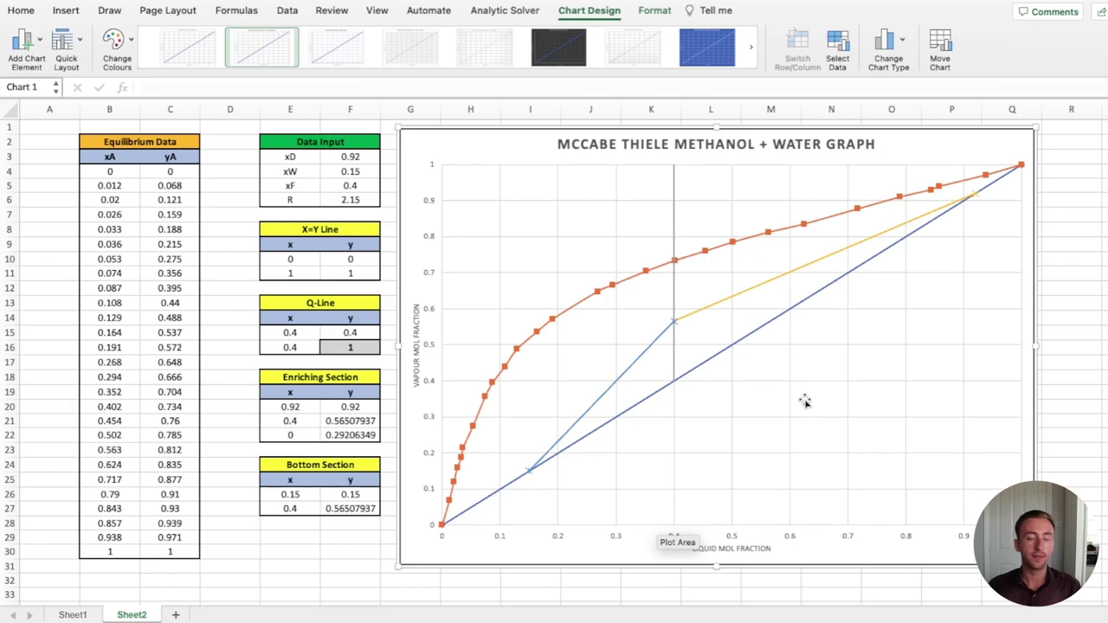
{"action": "left_click", "coordinate": [1060, 389]}
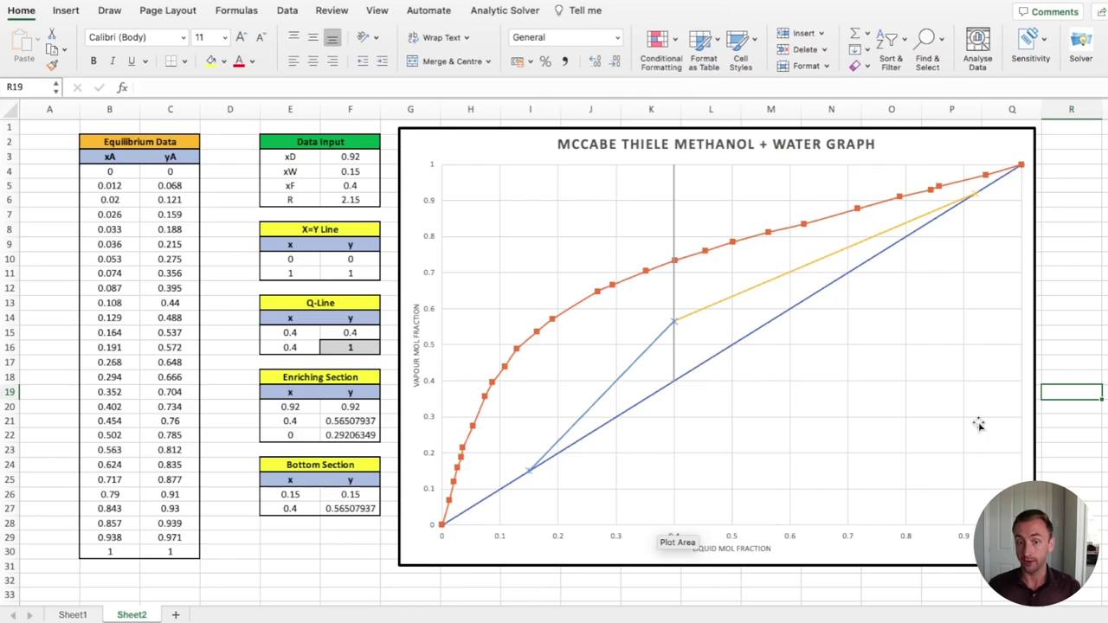
{"action": "left_click", "coordinate": [918, 547]}
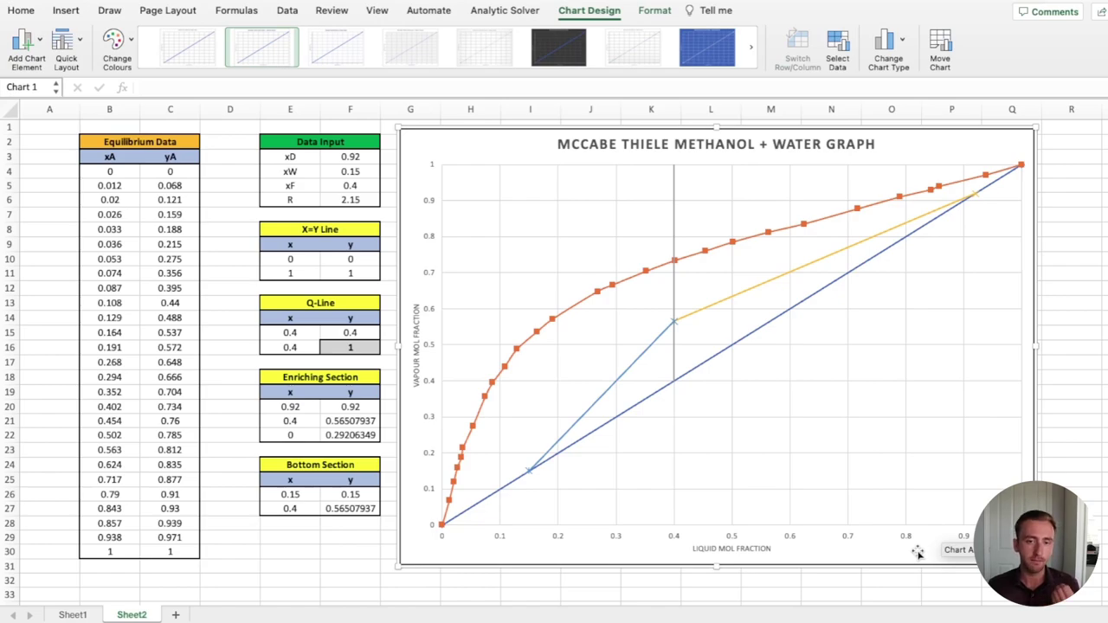
{"action": "left_click", "coordinate": [1060, 394]}
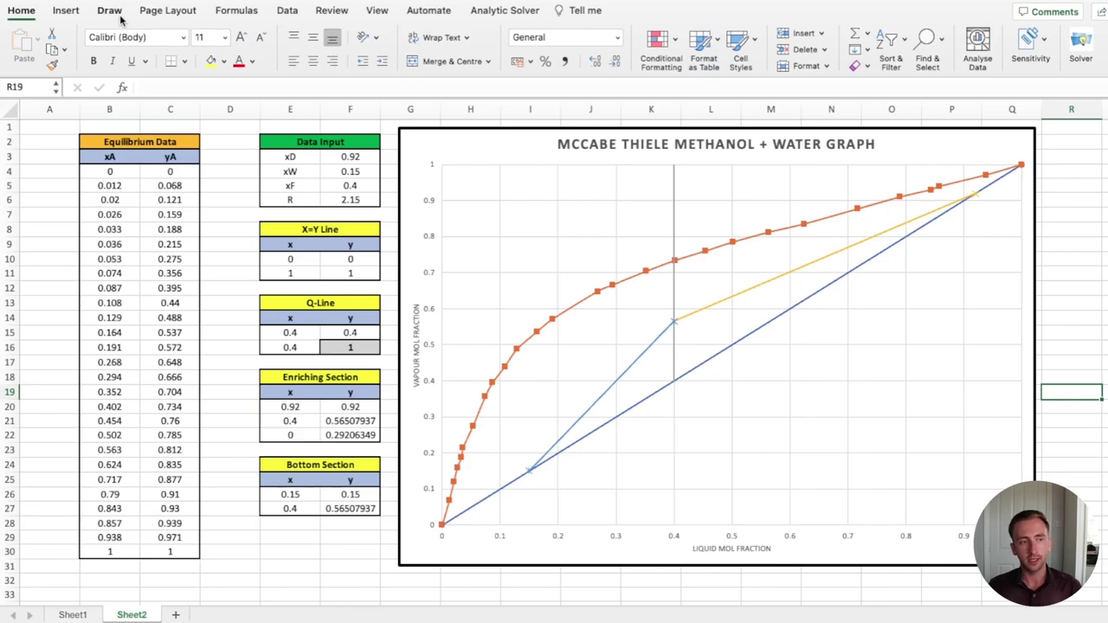
{"action": "left_click", "coordinate": [75, 14]}
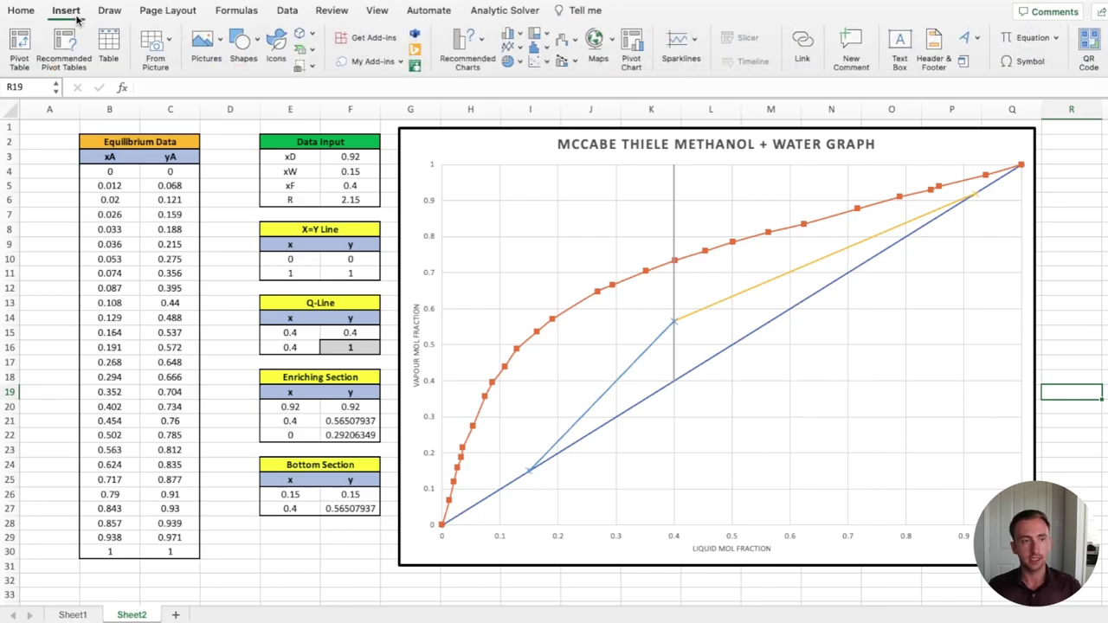
{"action": "left_click", "coordinate": [256, 46]}
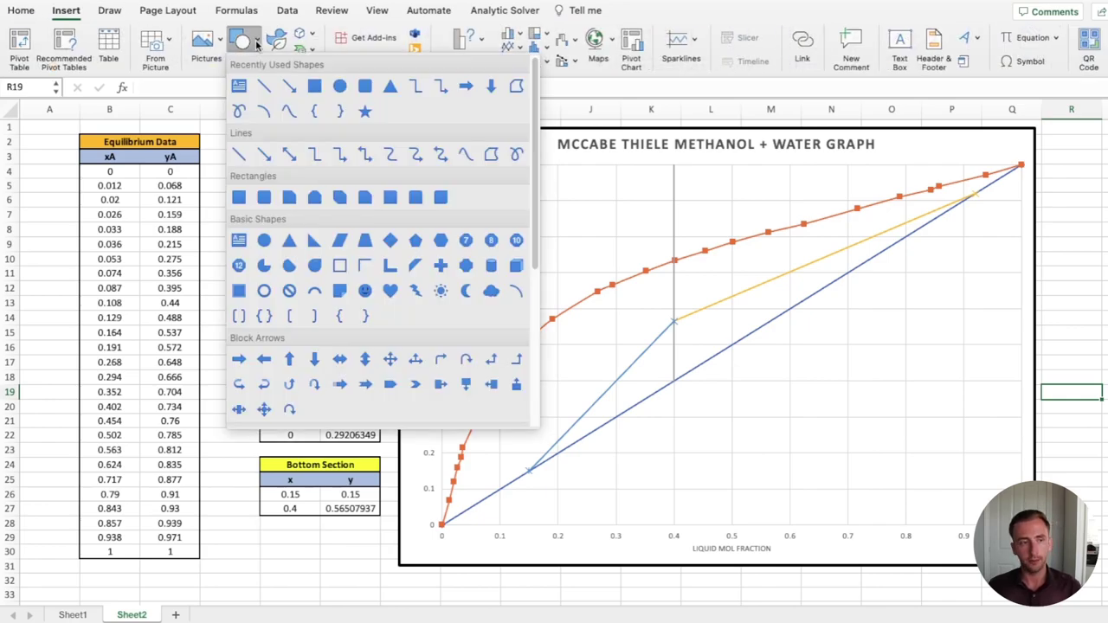
{"action": "left_click", "coordinate": [260, 85]}
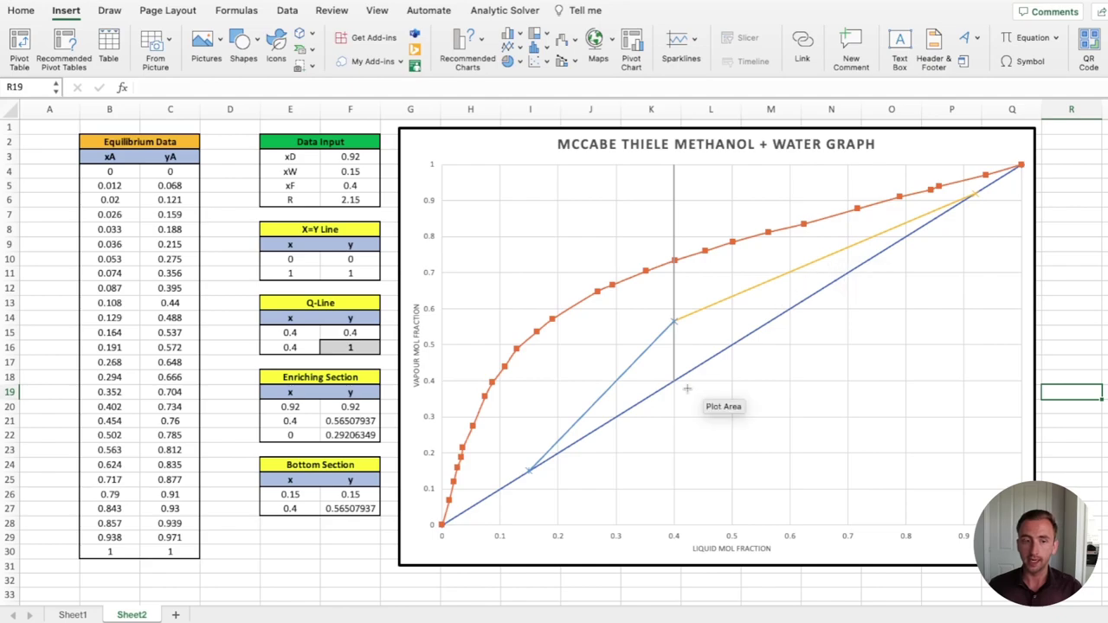
{"action": "mouse_move", "coordinate": [669, 318]}
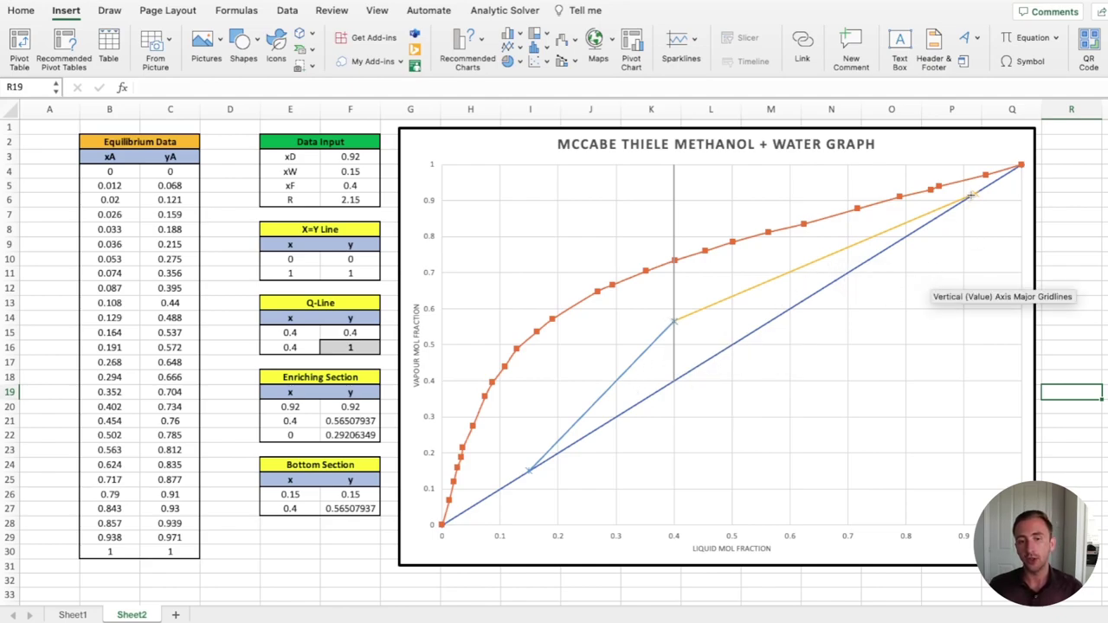
{"action": "mouse_move", "coordinate": [976, 196]}
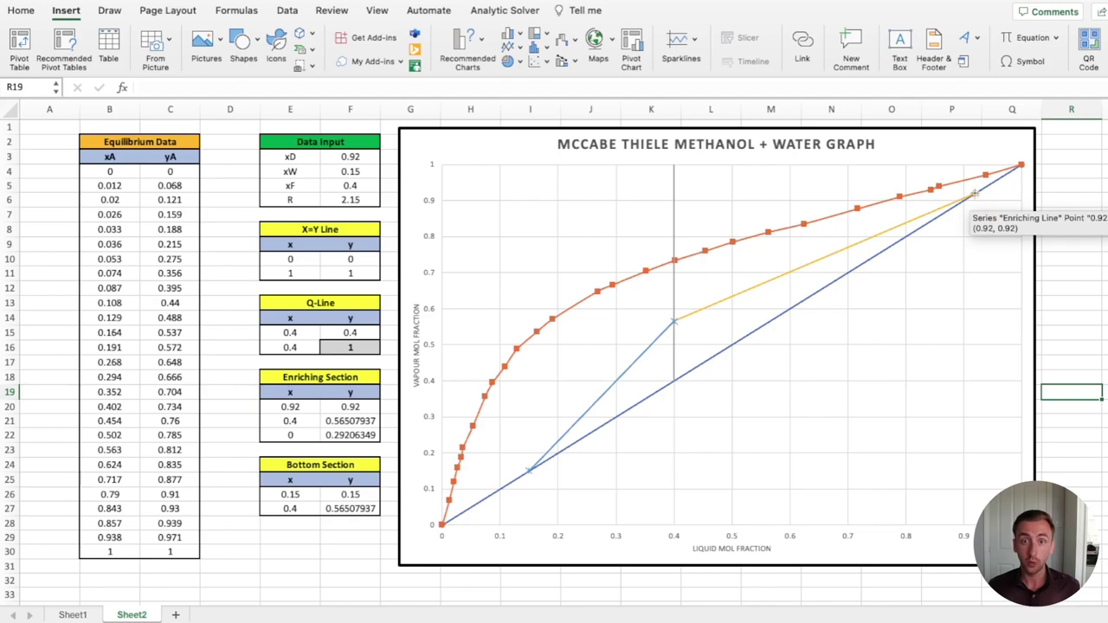
Step: Draw the upper stage steps from 0.92, alternating between the equilibrium curve and the enriching line
{"action": "left_click_drag", "start_coordinate": [976, 196], "coordinate": [910, 193]}
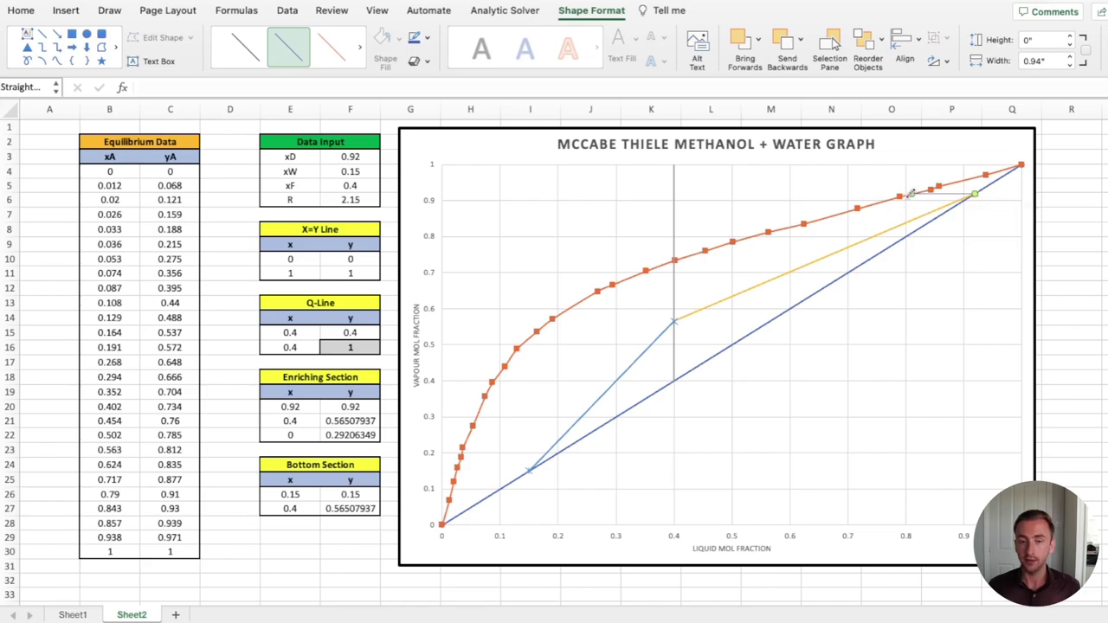
{"action": "left_click", "coordinate": [43, 34]}
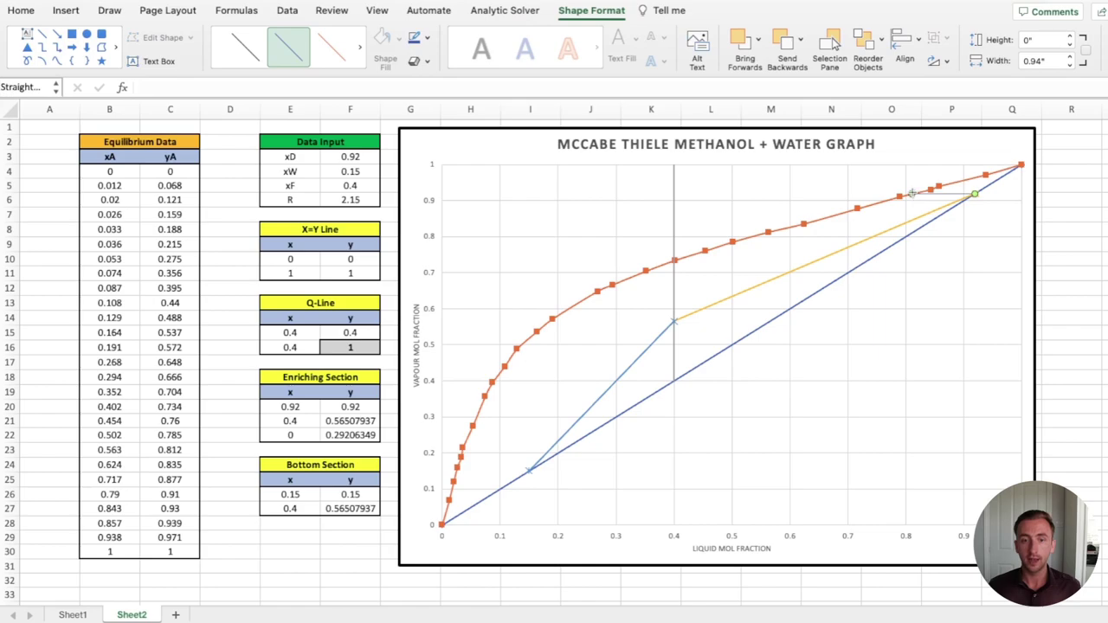
{"action": "left_click_drag", "start_coordinate": [911, 193], "coordinate": [913, 222]}
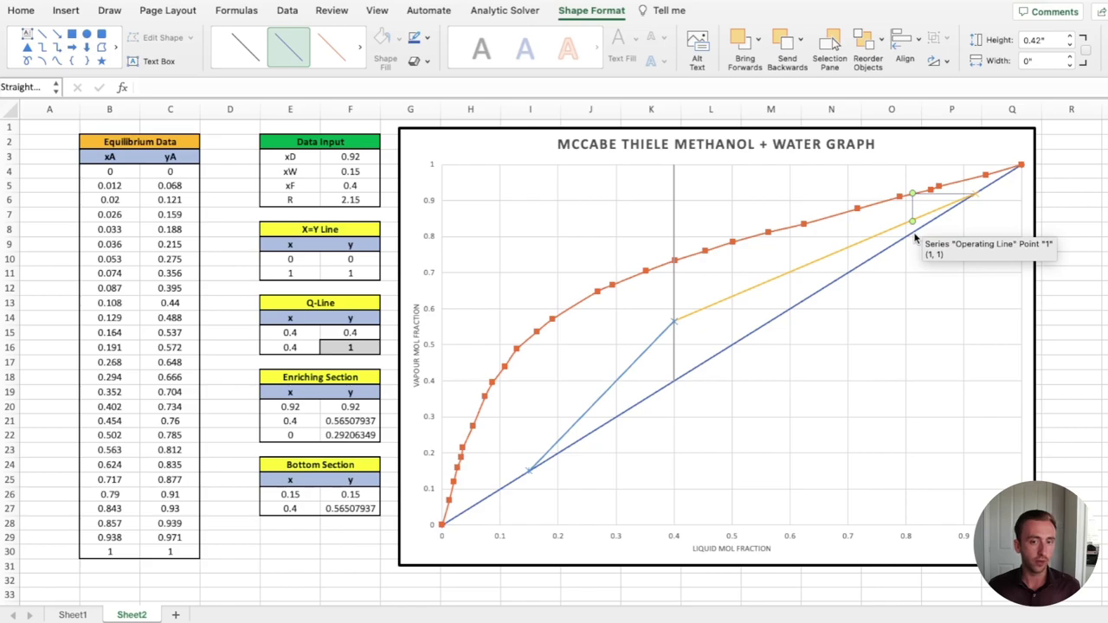
{"action": "left_click", "coordinate": [42, 34]}
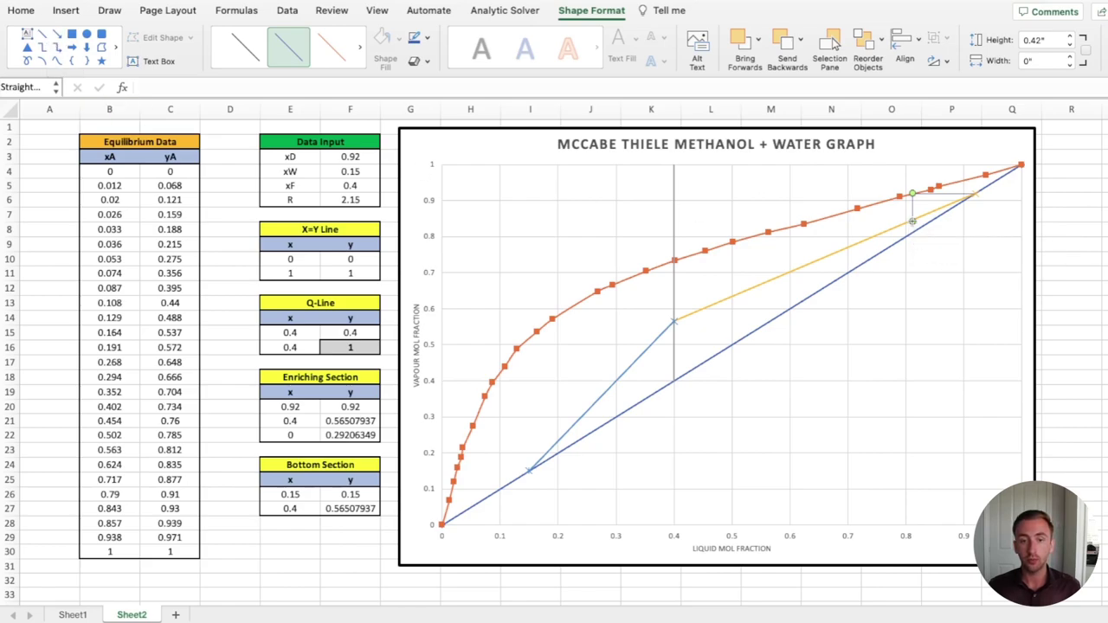
{"action": "mouse_move", "coordinate": [912, 222]}
{"action": "left_mouse_down"}
{"action": "mouse_move", "coordinate": [734, 228]}
{"action": "mouse_move", "coordinate": [809, 221]}
{"action": "left_mouse_up"}
{"action": "left_click", "coordinate": [41, 37]}
{"action": "left_click_drag", "start_coordinate": [809, 222], "coordinate": [810, 264]}
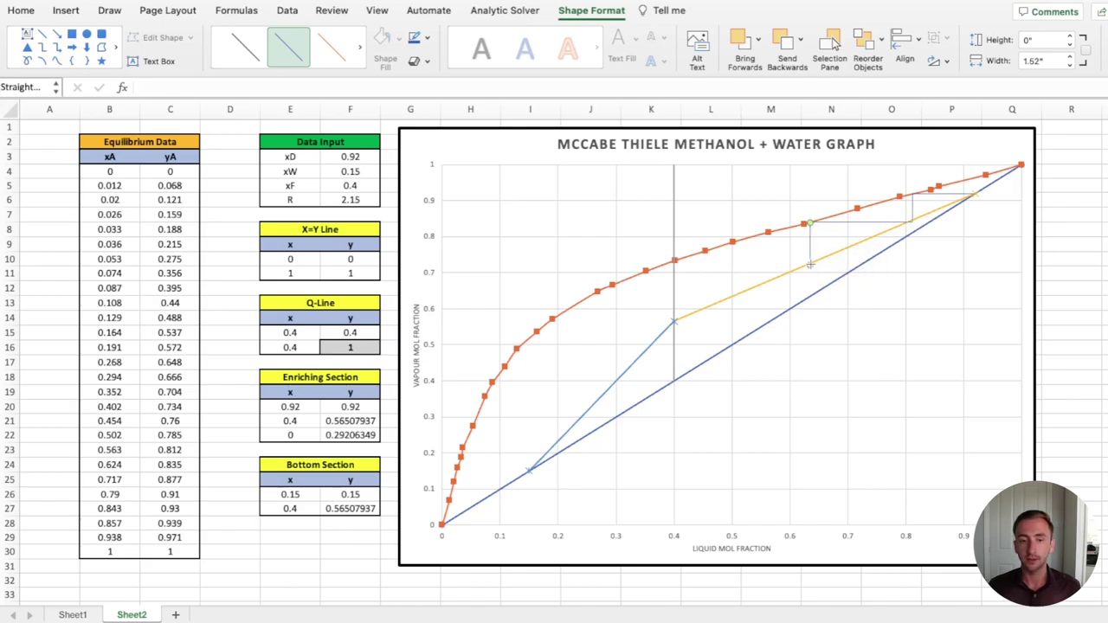
{"action": "left_click", "coordinate": [41, 35]}
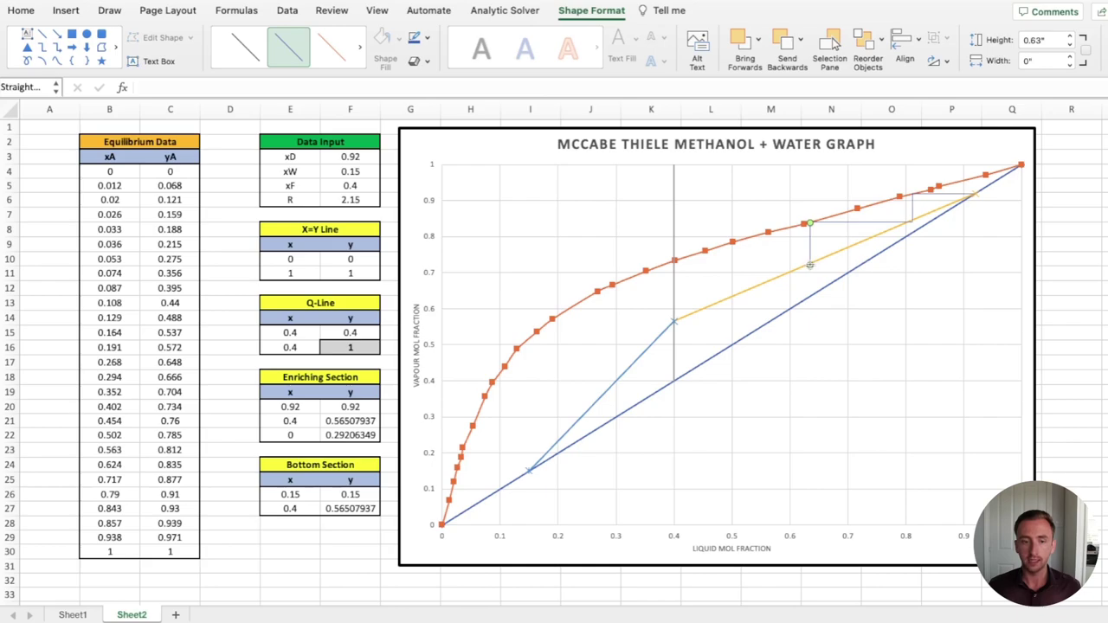
{"action": "left_click_drag", "start_coordinate": [810, 265], "coordinate": [662, 269]}
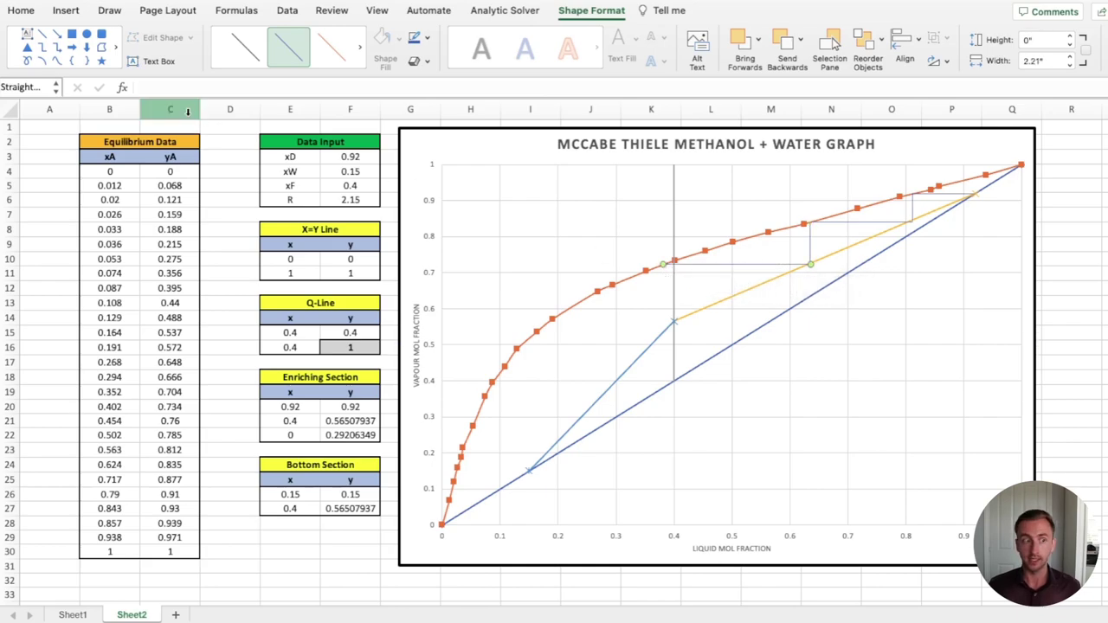
Step: Draw the lower stage steps along the stripping line, ending with a vertical drop to the diagonal
{"action": "left_click", "coordinate": [41, 34]}
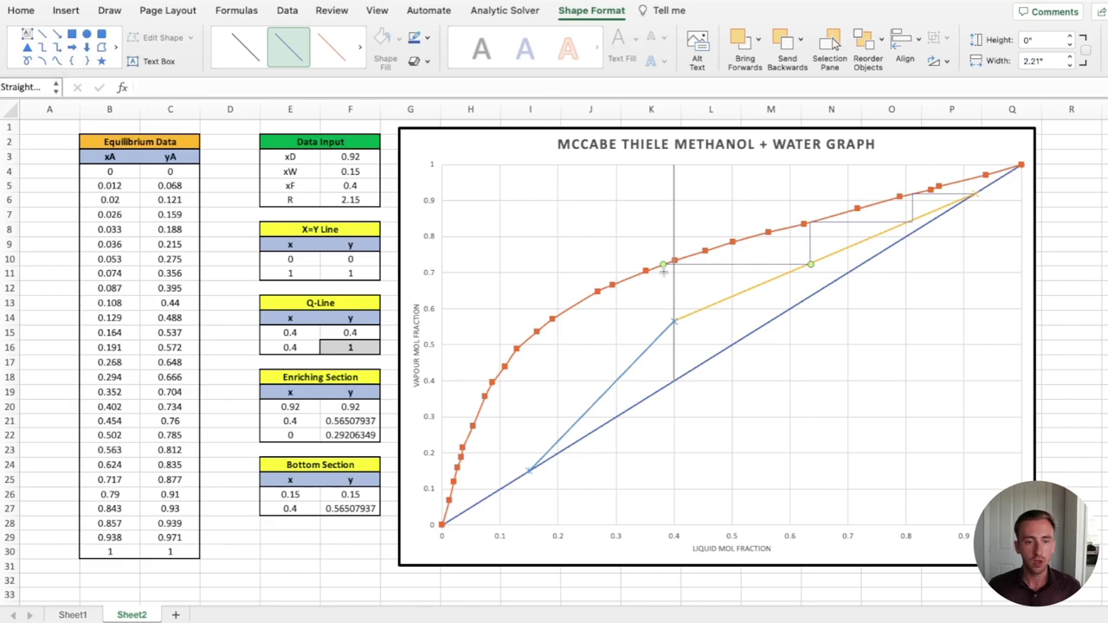
{"action": "left_click_drag", "start_coordinate": [662, 264], "coordinate": [667, 331]}
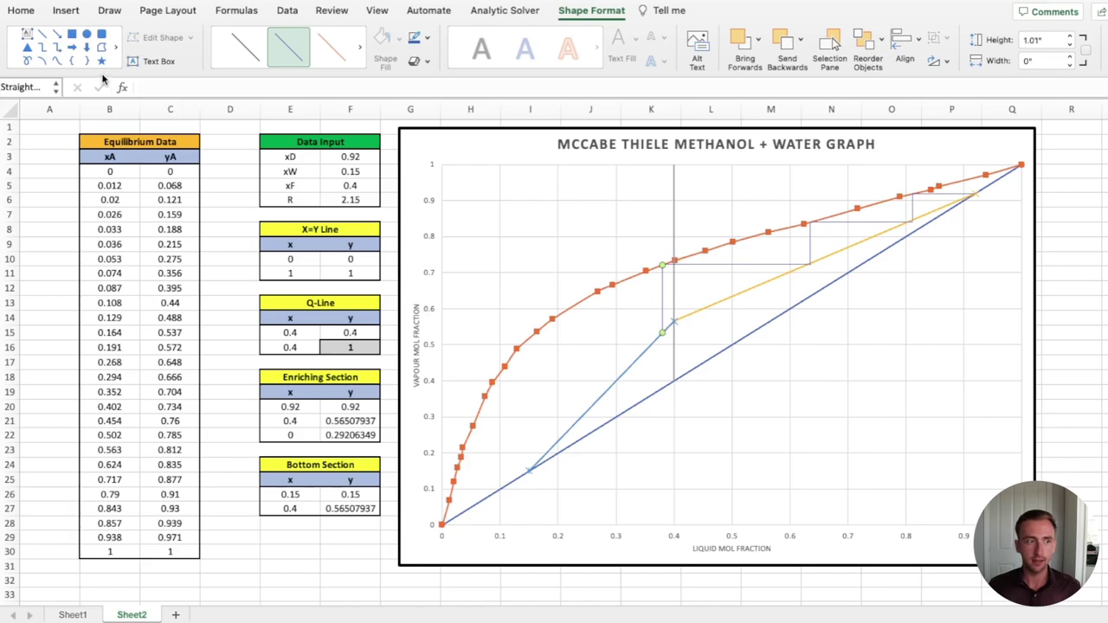
{"action": "left_click", "coordinate": [41, 50]}
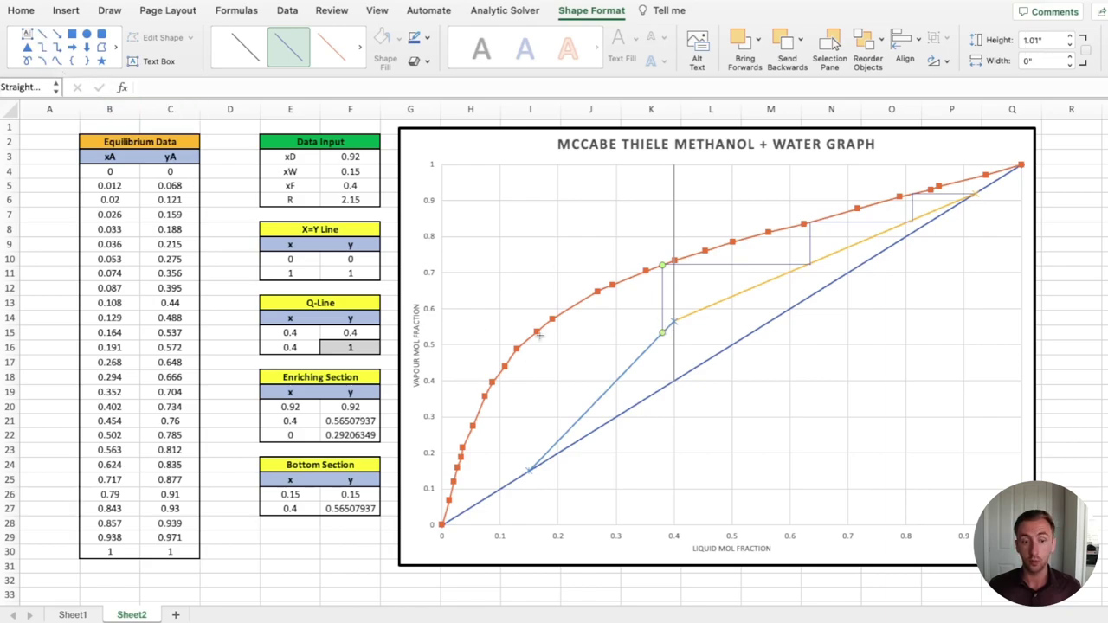
{"action": "left_click_drag", "start_coordinate": [661, 332], "coordinate": [536, 332]}
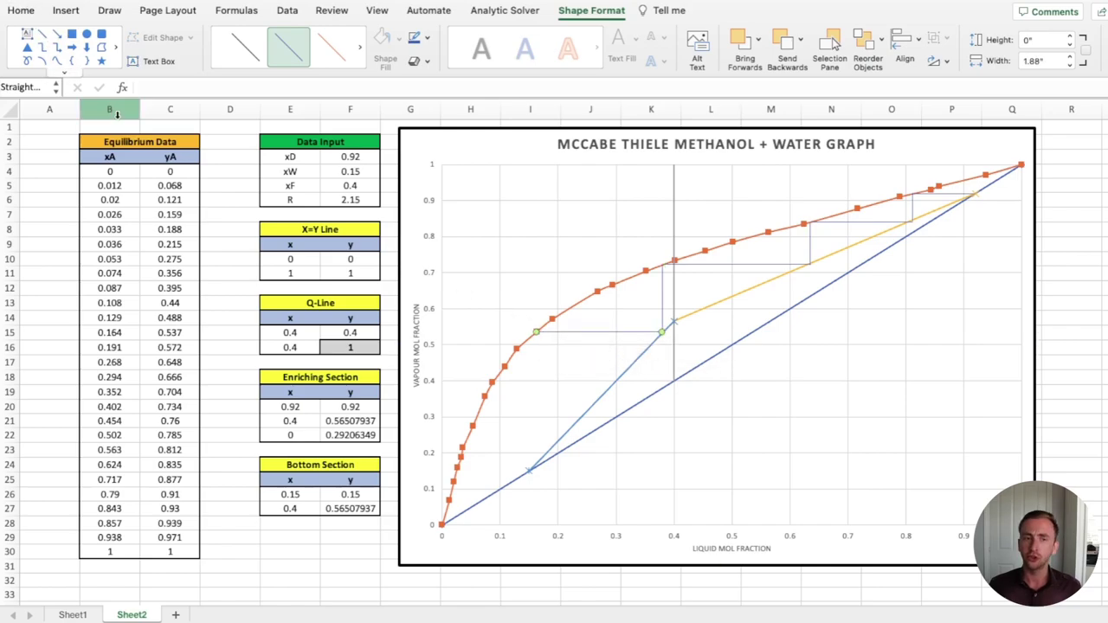
{"action": "left_click_drag", "start_coordinate": [535, 332], "coordinate": [554, 463]}
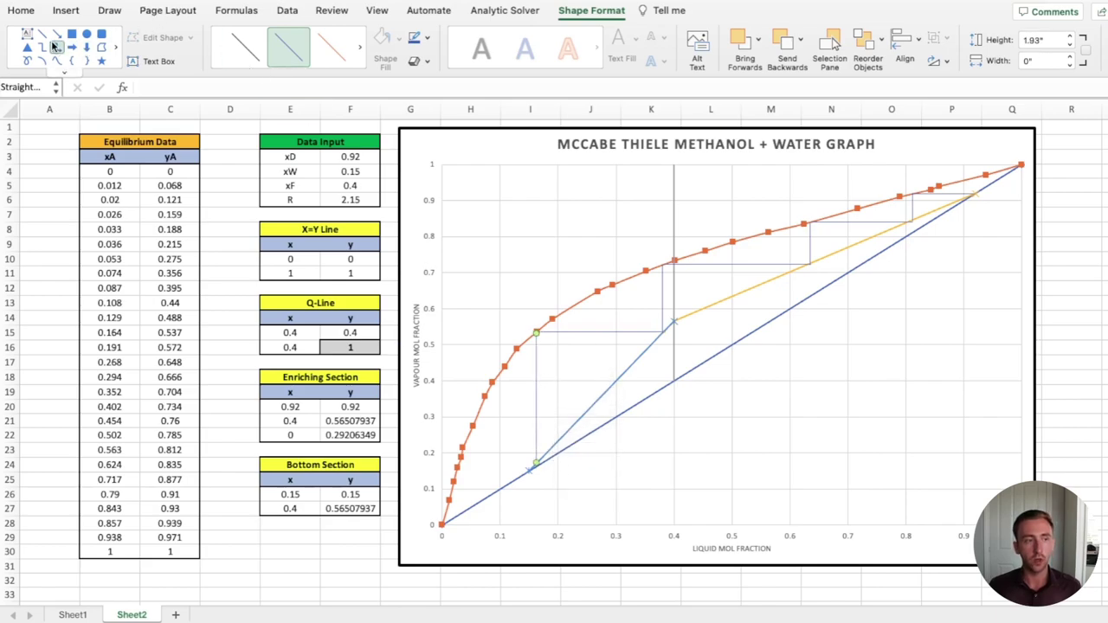
{"action": "left_click", "coordinate": [75, 62]}
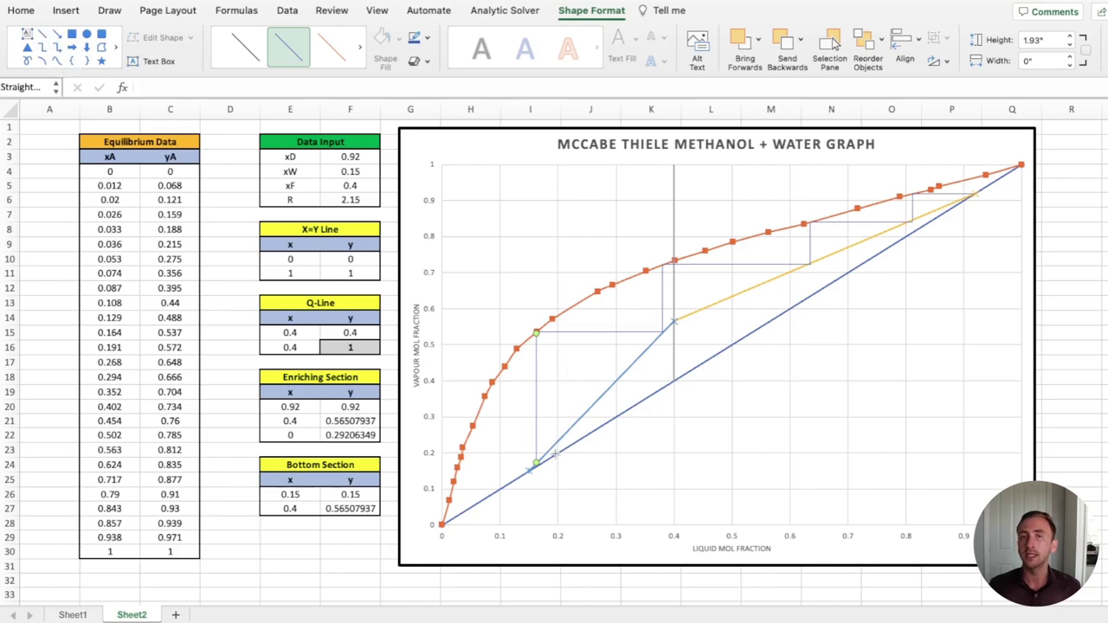
{"action": "left_click_drag", "start_coordinate": [535, 464], "coordinate": [460, 464]}
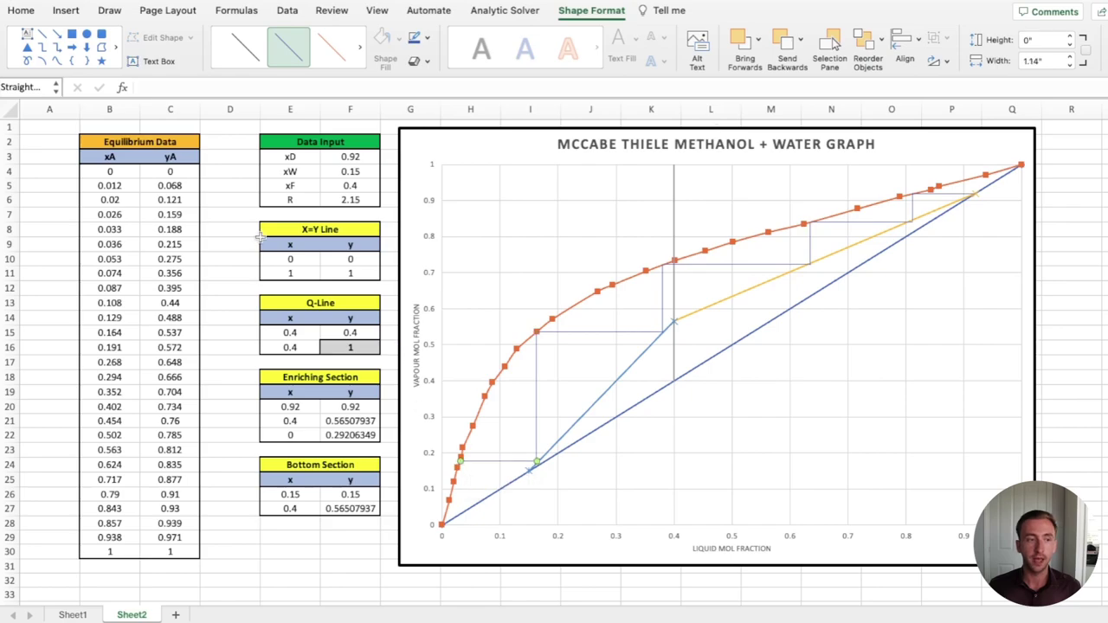
{"action": "left_click", "coordinate": [64, 59]}
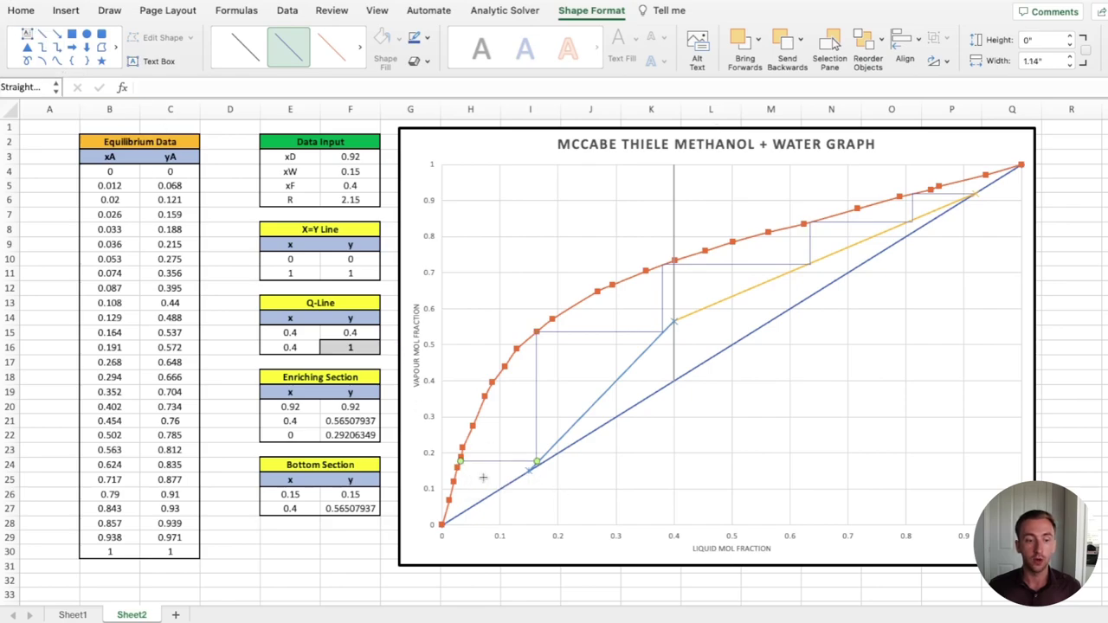
{"action": "left_click_drag", "start_coordinate": [461, 462], "coordinate": [461, 516]}
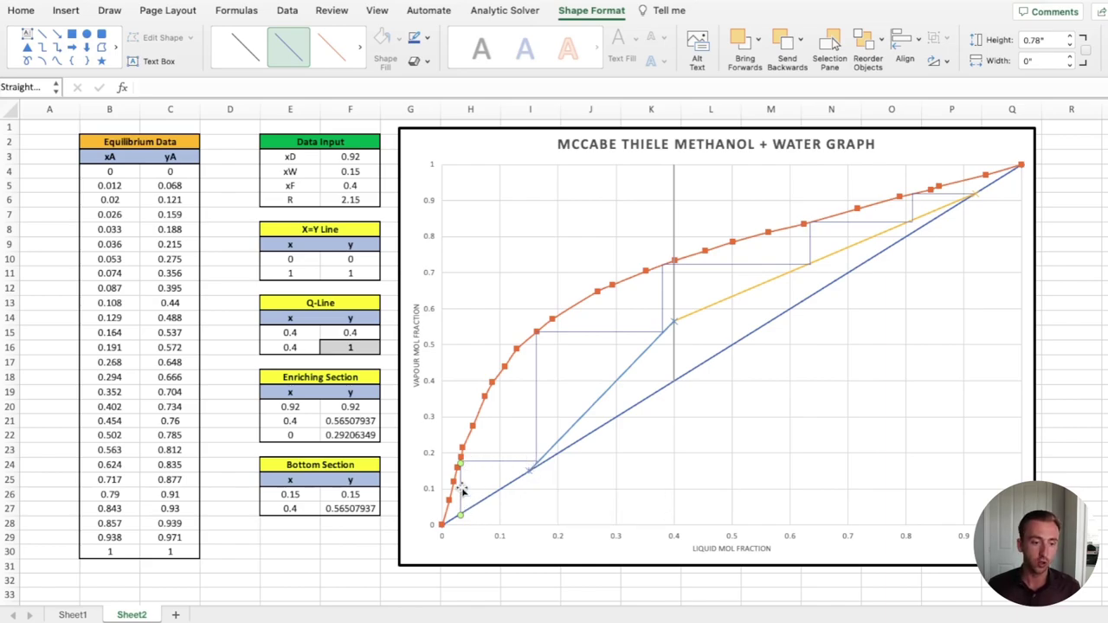
{"action": "left_click", "coordinate": [516, 467]}
{"action": "left_click", "coordinate": [350, 185]}
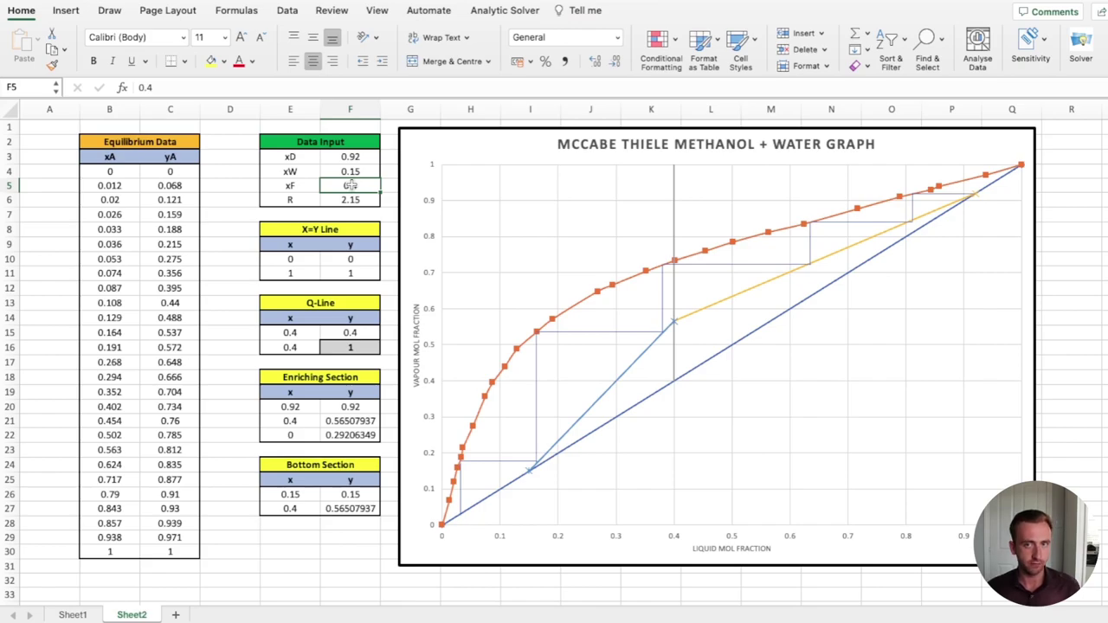
Step: Enter 0.55 as the feed composition xF
{"action": "type", "text": "0.55"}
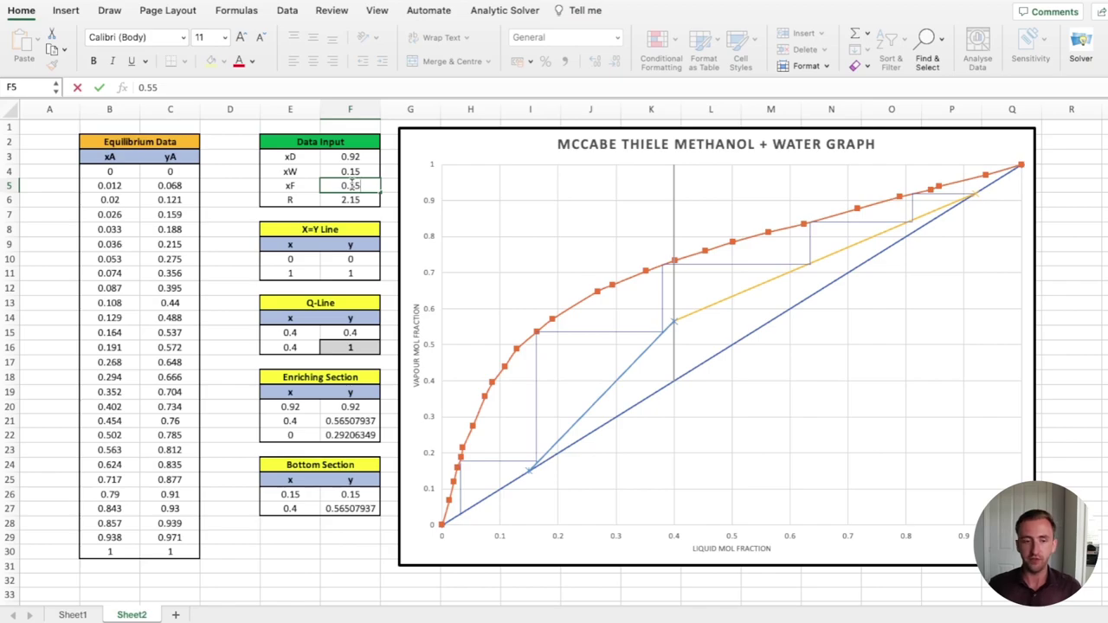
{"action": "key", "text": "Return"}
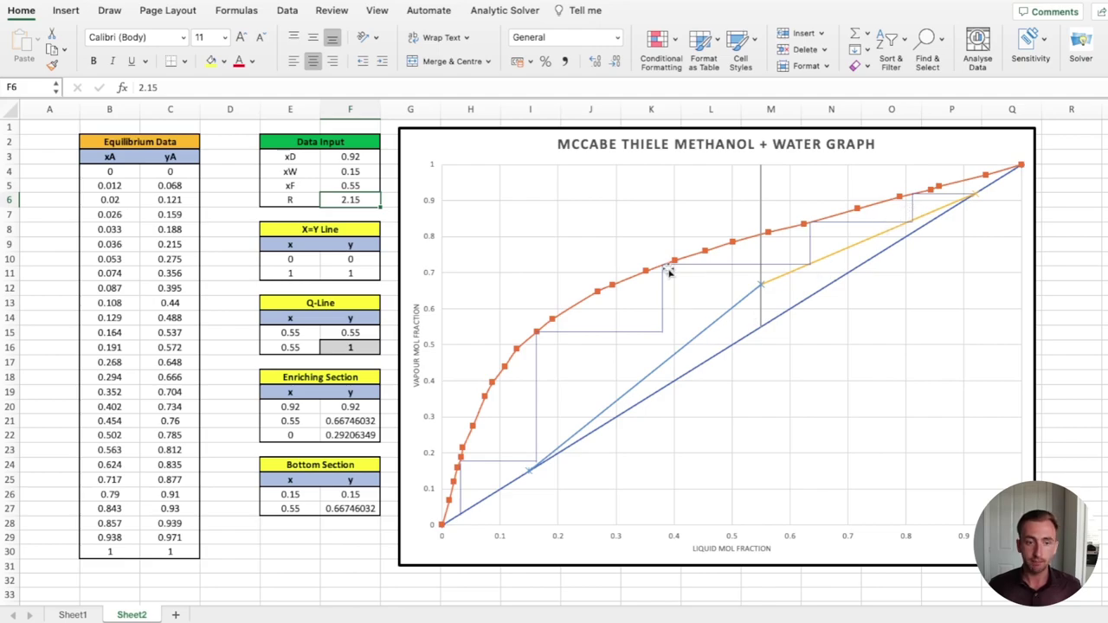
Step: Drag the lower step lines' ends onto the shifted stripping line, equilibrium curve and diagonal
{"action": "left_click", "coordinate": [632, 331]}
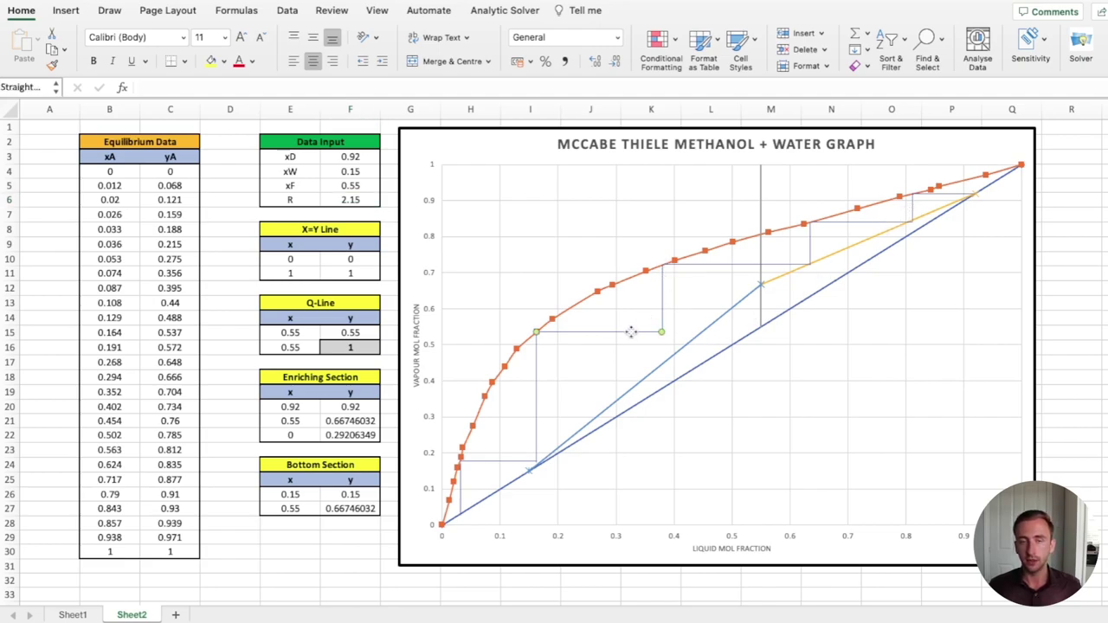
{"action": "left_click", "coordinate": [662, 310]}
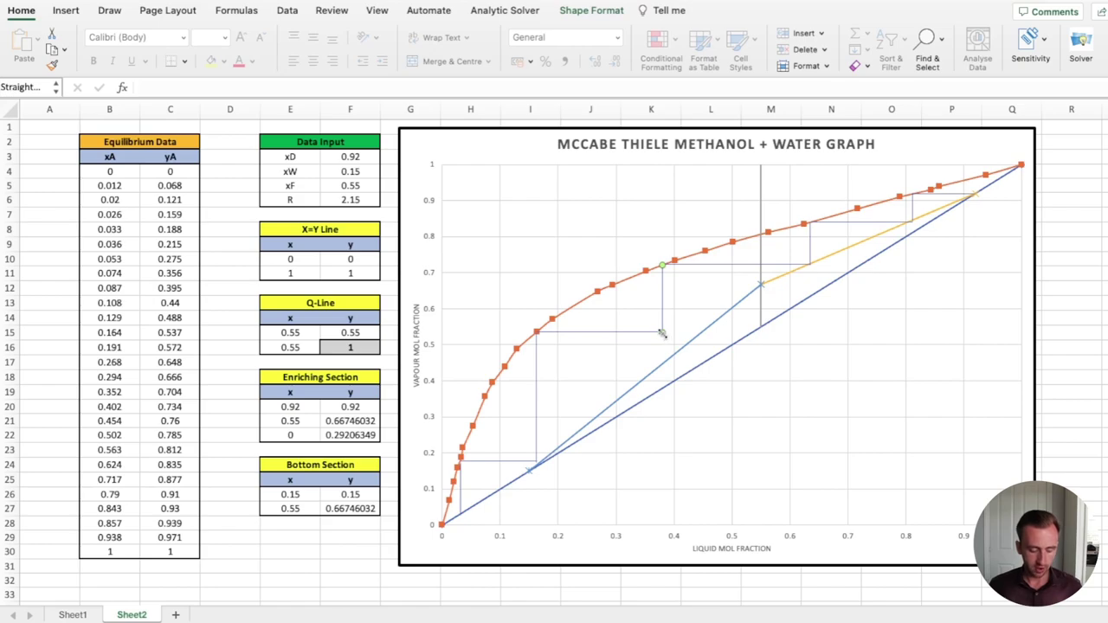
{"action": "left_click_drag", "start_coordinate": [662, 333], "coordinate": [632, 364]}
{"action": "left_click_drag", "start_coordinate": [536, 365], "coordinate": [505, 421]}
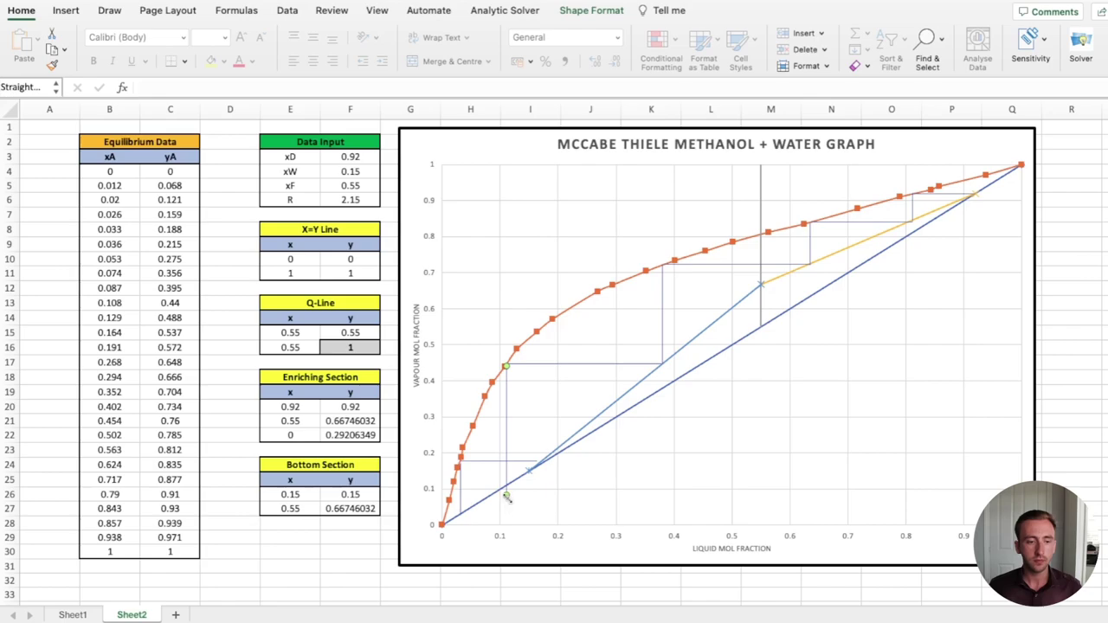
{"action": "left_click_drag", "start_coordinate": [505, 495], "coordinate": [505, 485]}
Step: Delete the leftover horizontal and short vertical step lines at the bottom
{"action": "left_click", "coordinate": [485, 461]}
{"action": "key", "text": "Delete"}
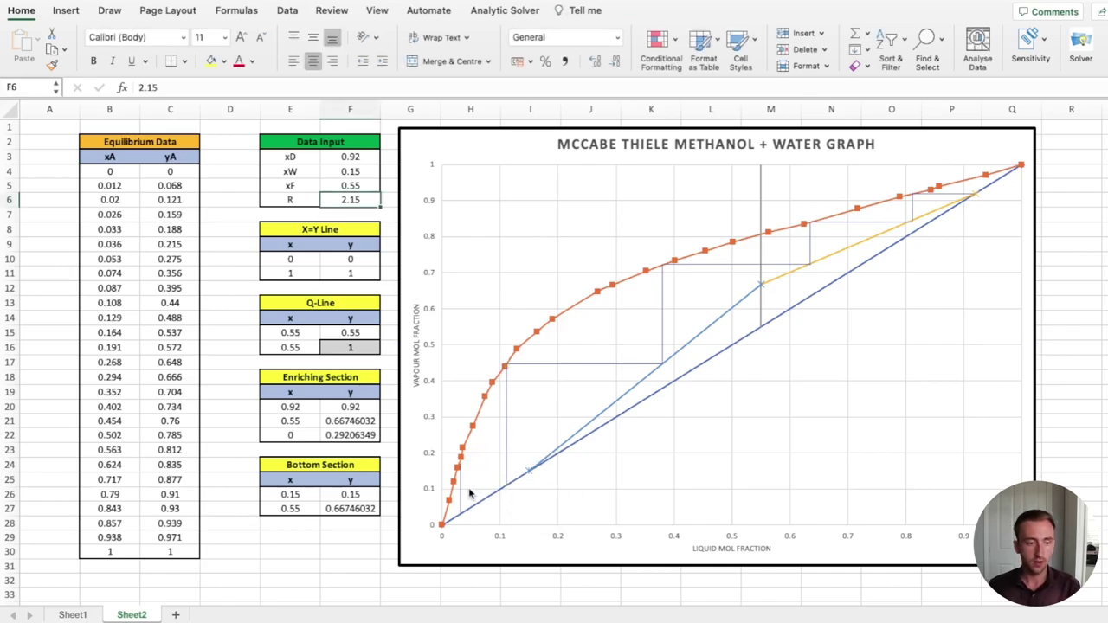
{"action": "left_click", "coordinate": [461, 487]}
{"action": "key", "text": "Delete"}
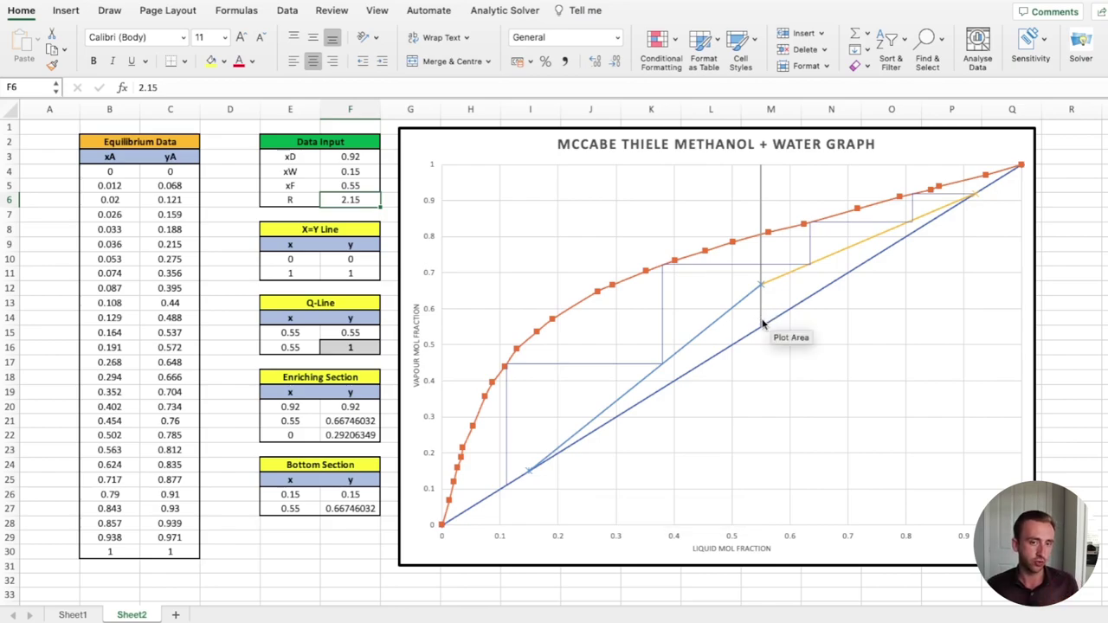
{"action": "mouse_move", "coordinate": [762, 324]}
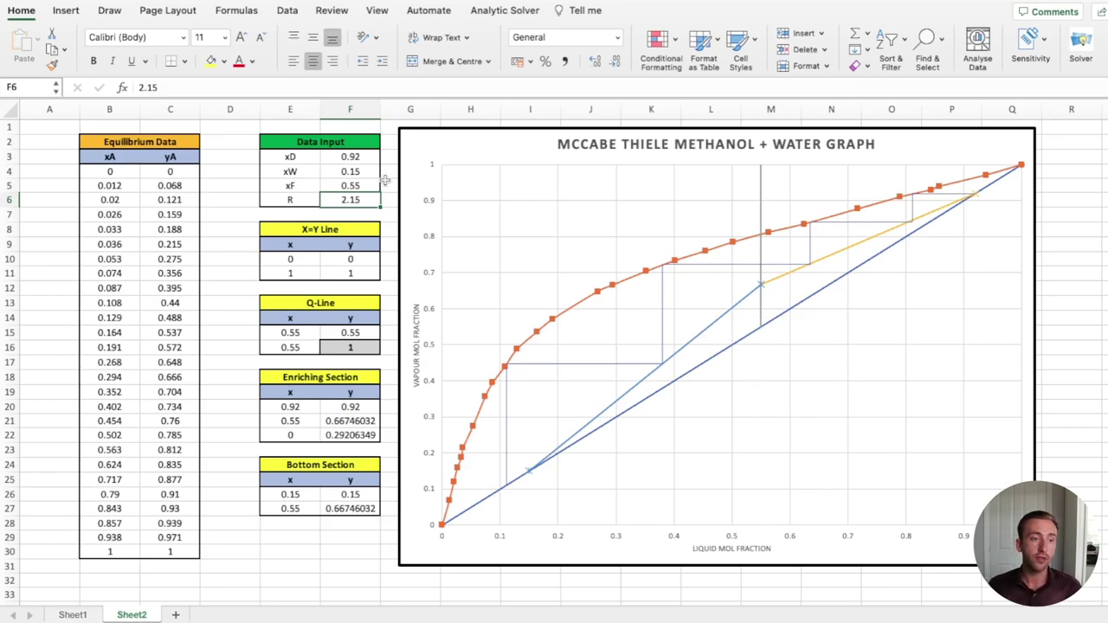
Step: Try xW 0.05 and xD 0.99, then restore xD to 0.92
{"action": "left_click", "coordinate": [360, 172]}
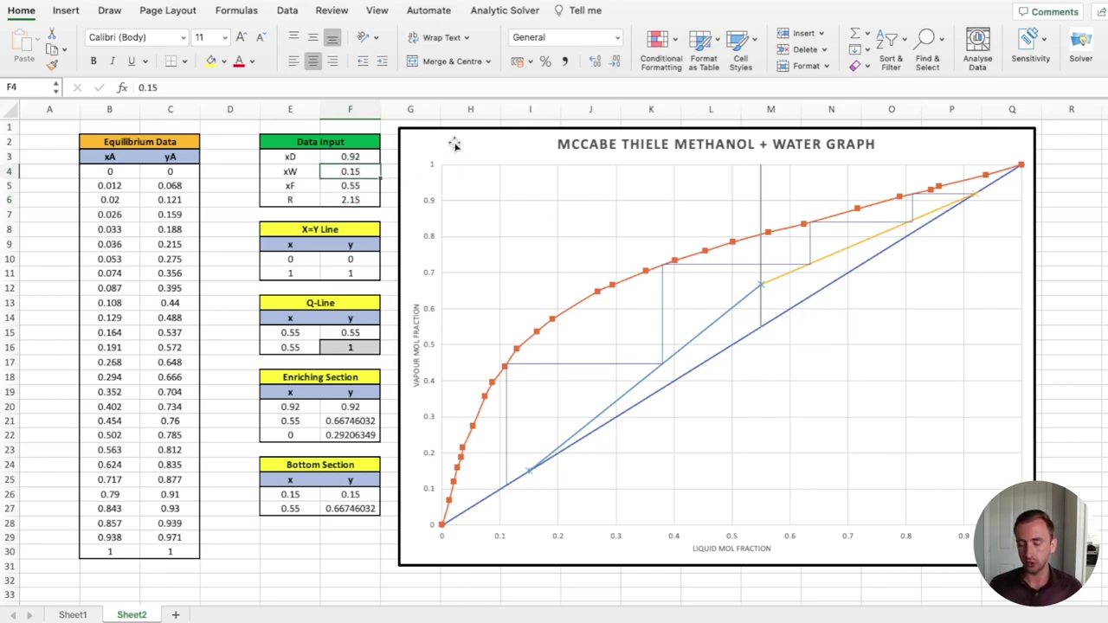
{"action": "type", "text": "0."}
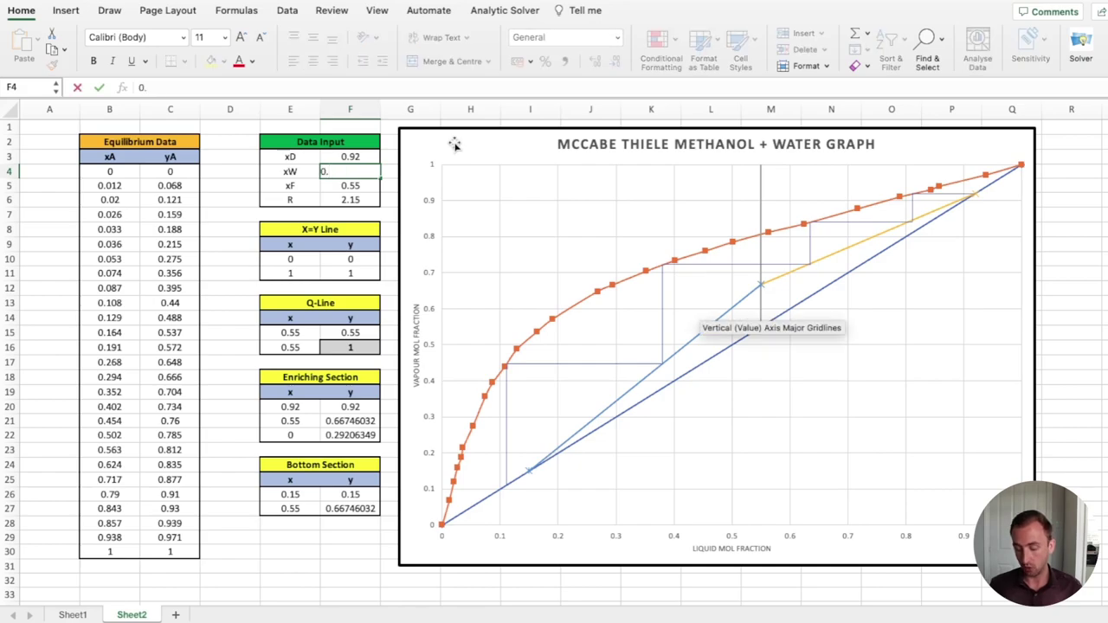
{"action": "type", "text": "05"}
{"action": "key", "text": "Return"}
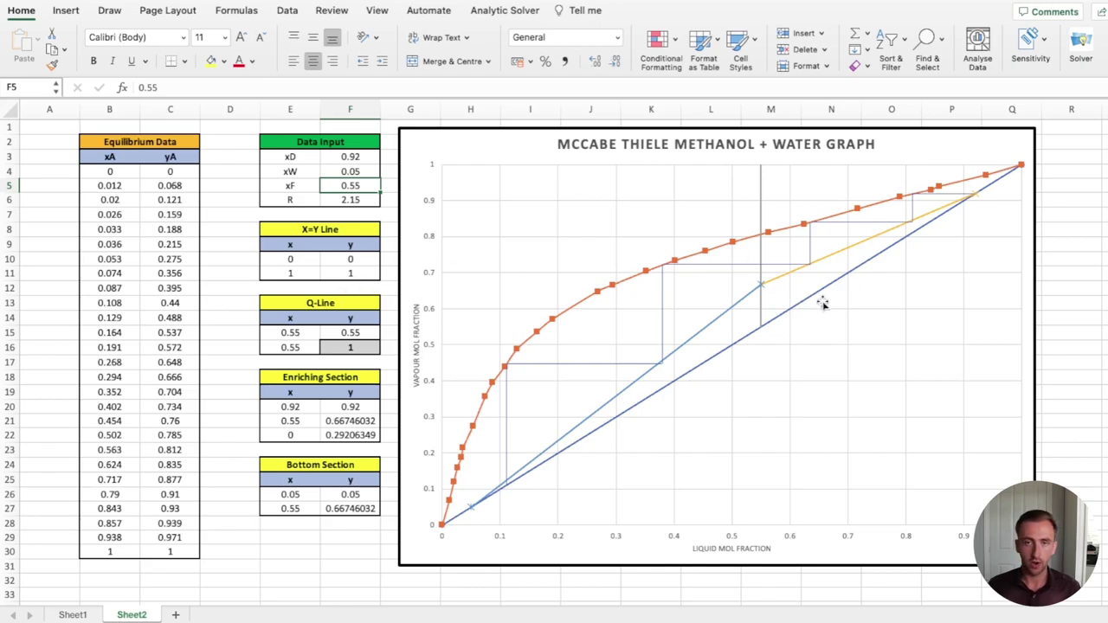
{"action": "left_click", "coordinate": [368, 158]}
{"action": "type", "text": "0.99"}
{"action": "key", "text": "Return"}
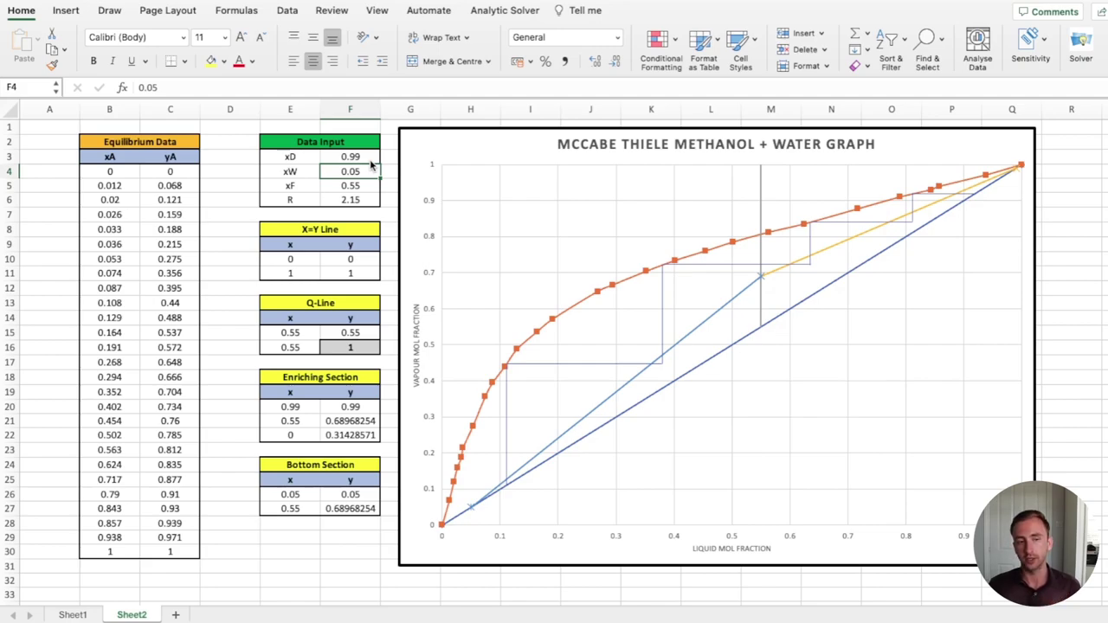
{"action": "left_click", "coordinate": [364, 155]}
{"action": "type", "text": "0.92"}
{"action": "key", "text": "Return"}
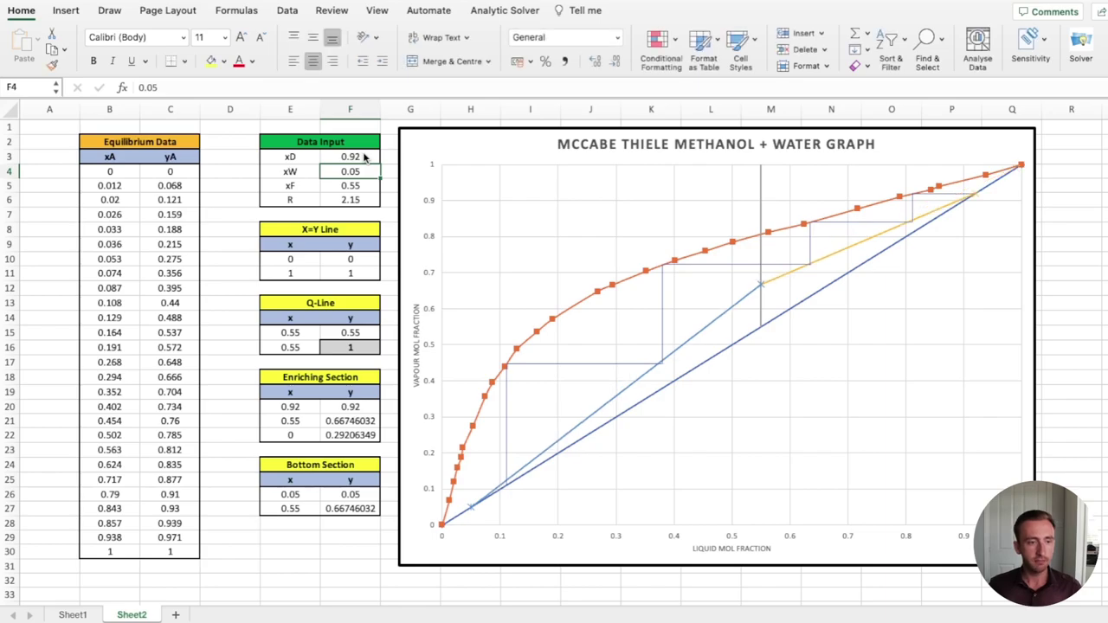
Step: Enter 0.15 for the bottoms composition xW and 0.4 for the feed composition xF
{"action": "type", "text": "0.15"}
{"action": "key", "text": "Return"}
{"action": "type", "text": "0."}
{"action": "key", "text": "Return"}
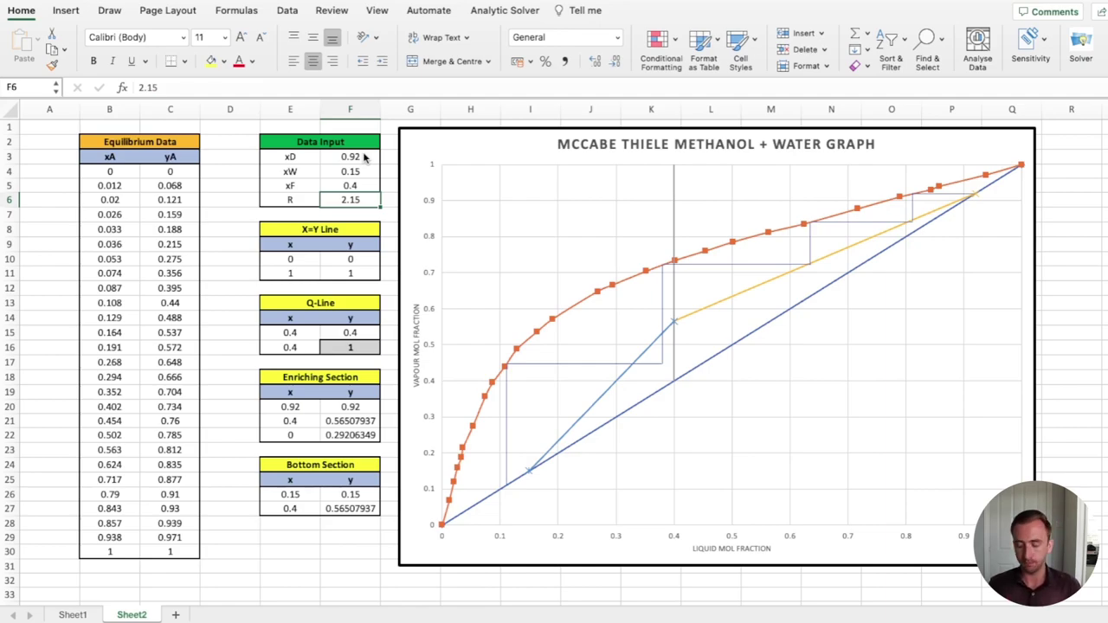
Step: Change the reflux ratio R from 2.15 to 1.15
{"action": "type", "text": "1.015"}
{"action": "key", "text": "BackSpace"}
{"action": "key", "text": "BackSpace"}
{"action": "key", "text": "BackSpace"}
{"action": "type", "text": "15"}
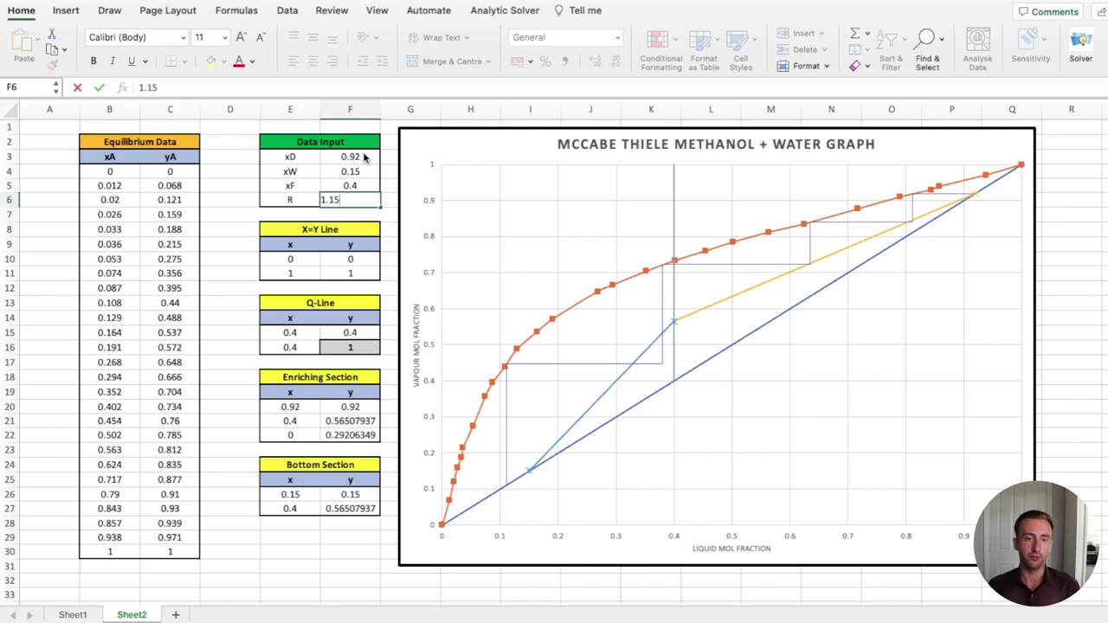
{"action": "key", "text": "Return"}
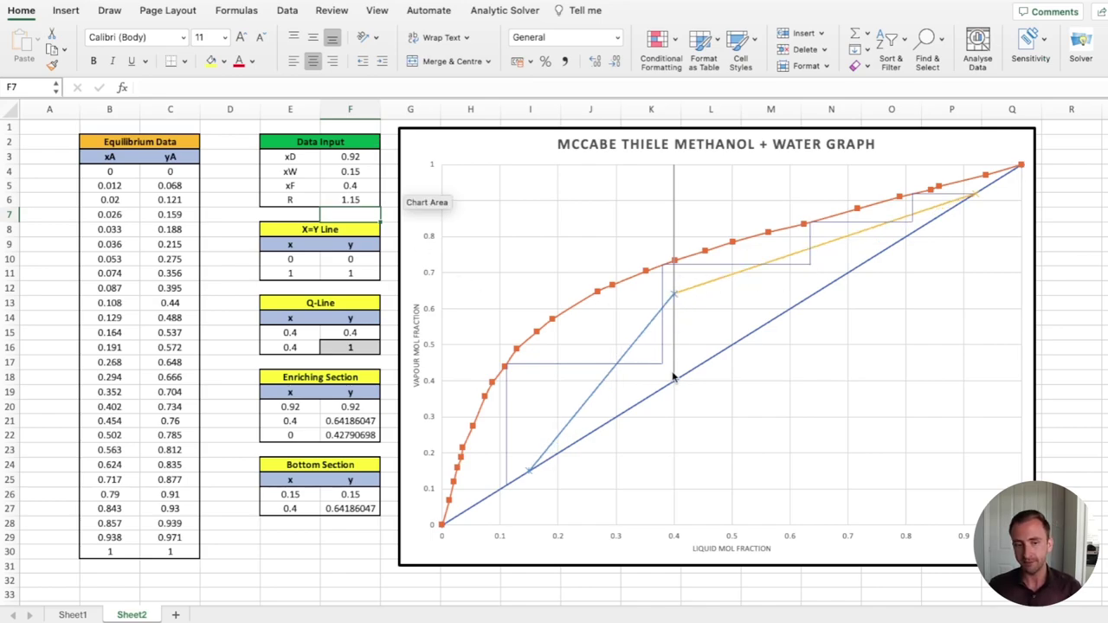
{"action": "mouse_move", "coordinate": [673, 300]}
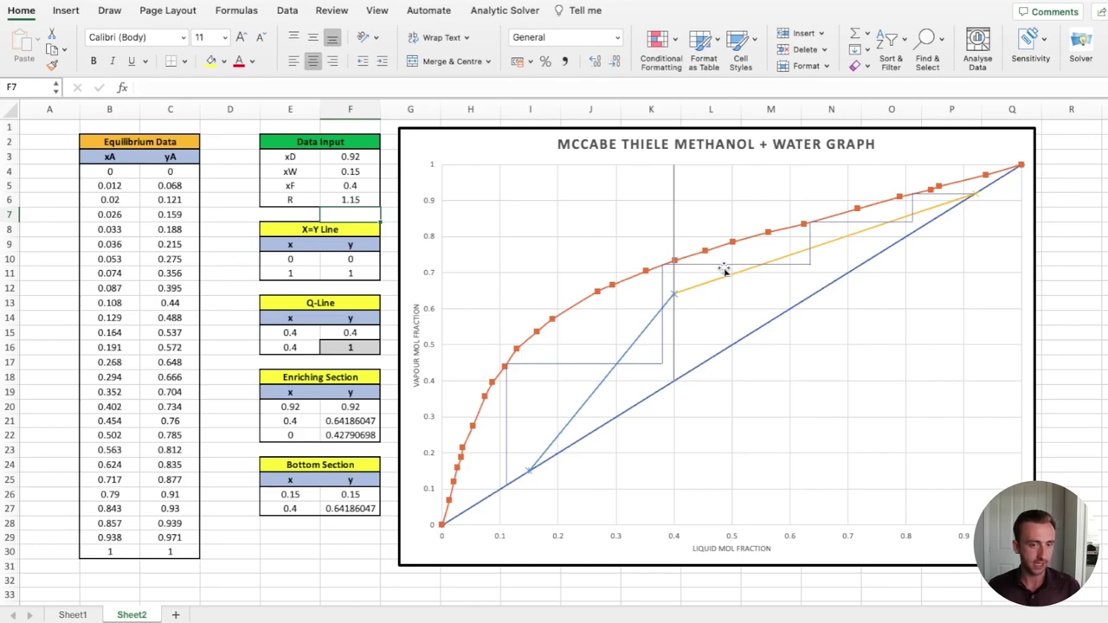
Step: Select all the old hand-drawn step lines on the chart and delete them
{"action": "left_click_drag", "start_coordinate": [850, 221], "coordinate": [869, 315]}
{"action": "left_click_drag", "start_coordinate": [808, 254], "coordinate": [831, 336]}
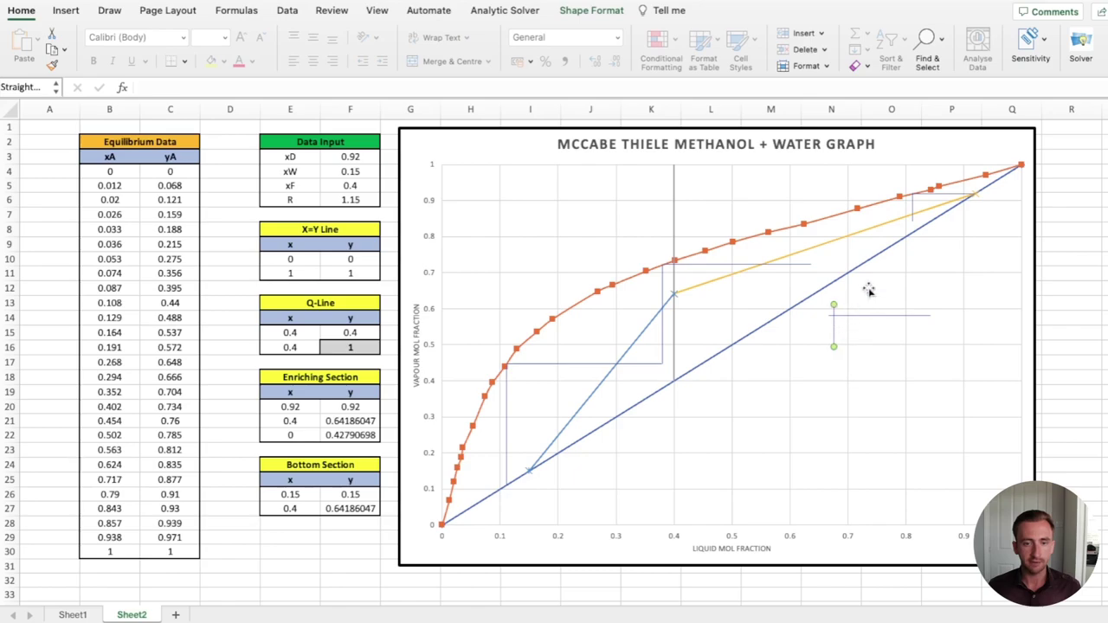
{"action": "left_click_drag", "start_coordinate": [909, 210], "coordinate": [936, 192]}
{"action": "left_click", "coordinate": [927, 279]}
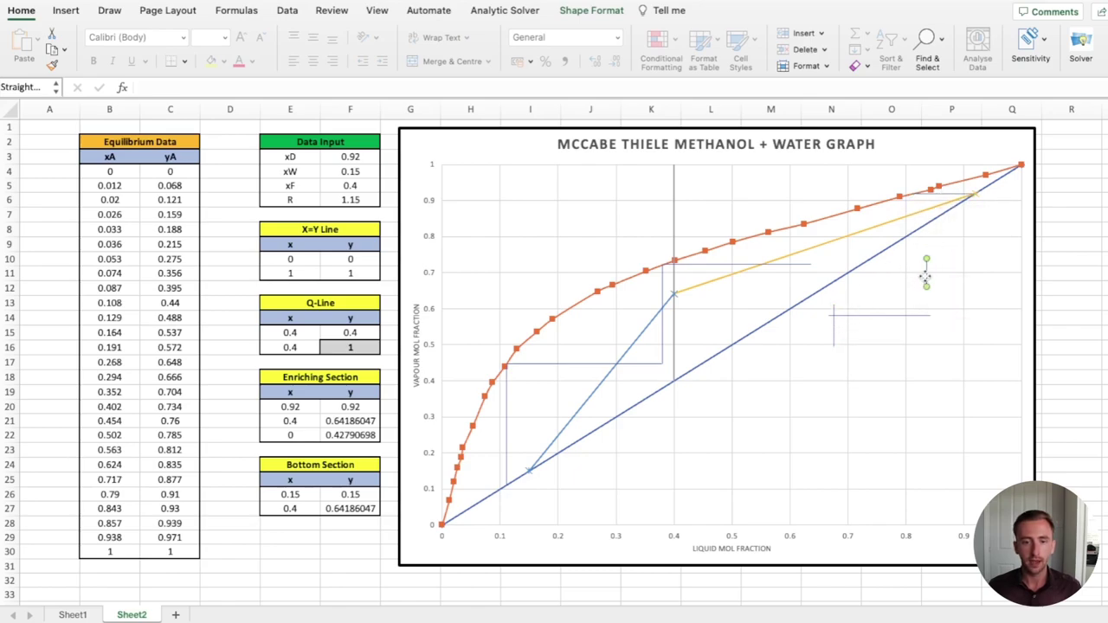
{"action": "left_click", "coordinate": [910, 315], "text": "shift"}
{"action": "left_click", "coordinate": [833, 333], "text": "shift"}
{"action": "left_click", "coordinate": [733, 264], "text": "shift"}
{"action": "left_click", "coordinate": [663, 291], "text": "shift"}
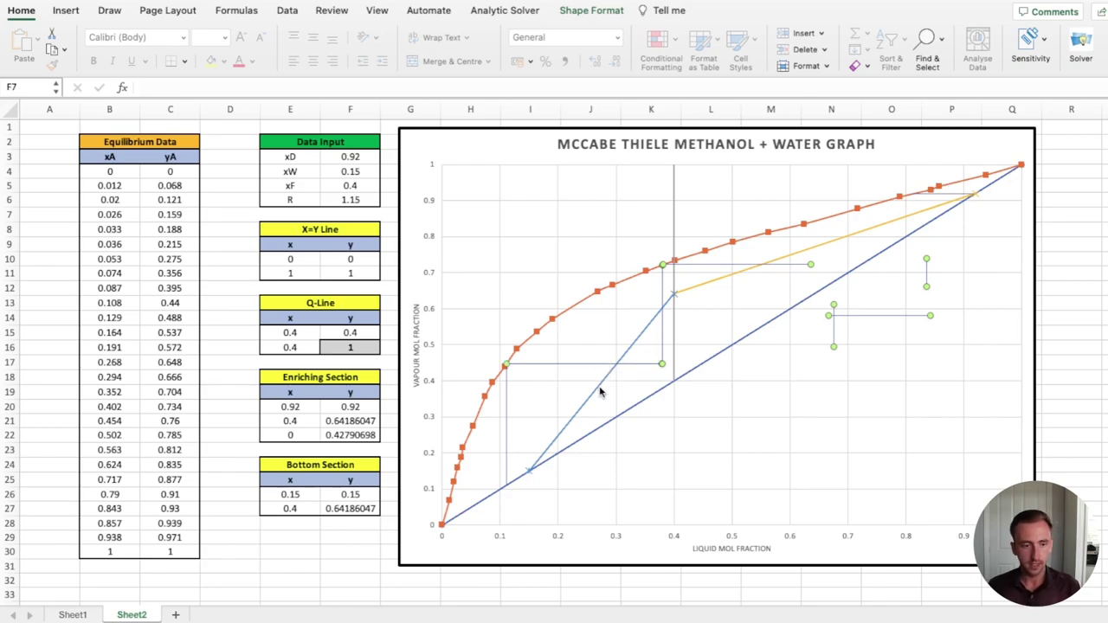
{"action": "key", "text": "Delete"}
{"action": "left_click", "coordinate": [507, 415]}
{"action": "key", "text": "Delete"}
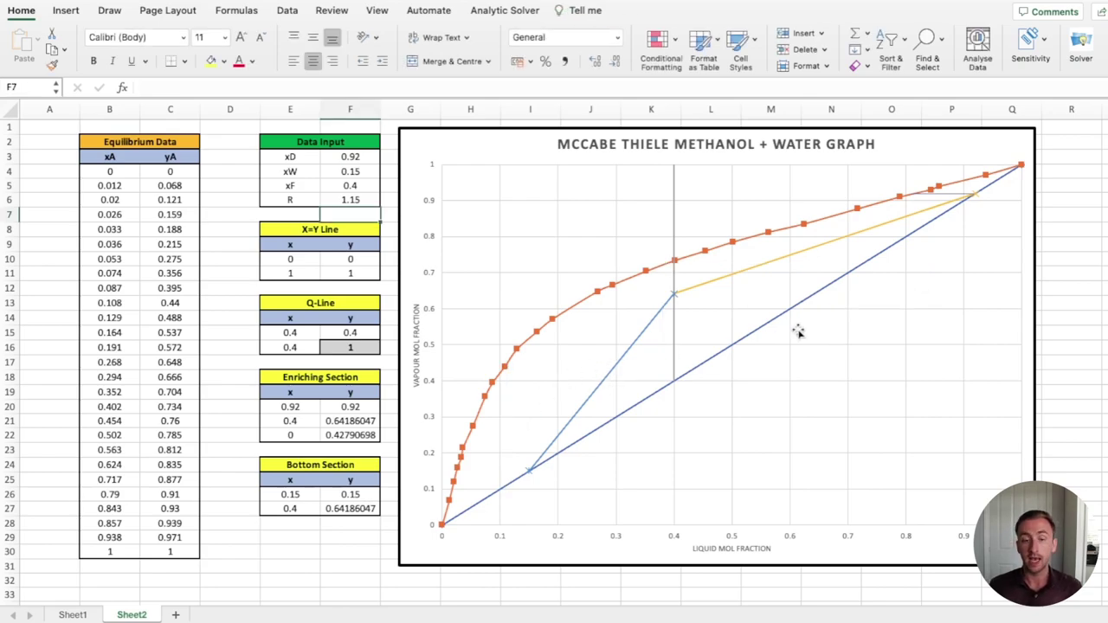
Step: Draw the first stage steps down from 0.92 between the equilibrium curve and enriching line
{"action": "left_click", "coordinate": [937, 193]}
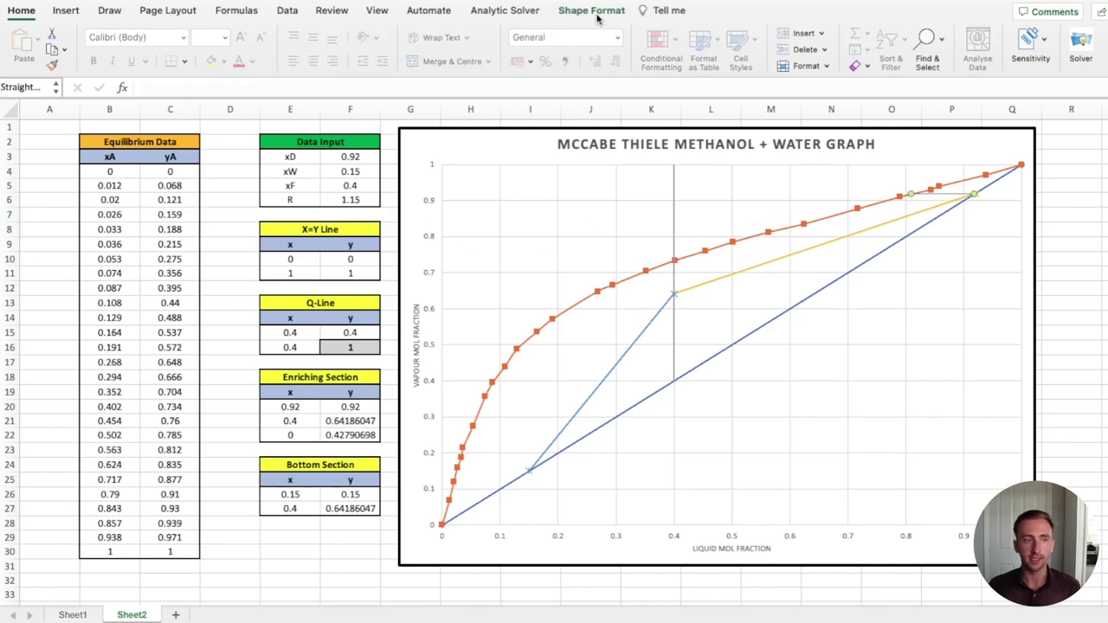
{"action": "left_click", "coordinate": [591, 11]}
{"action": "left_click", "coordinate": [41, 34]}
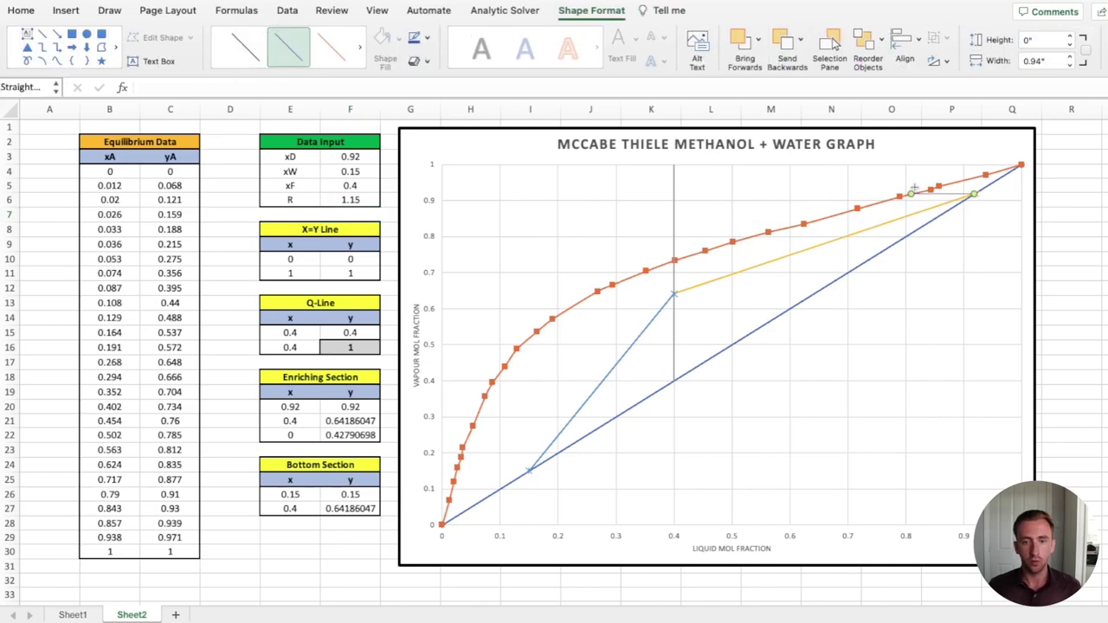
{"action": "left_click_drag", "start_coordinate": [910, 194], "coordinate": [909, 214]}
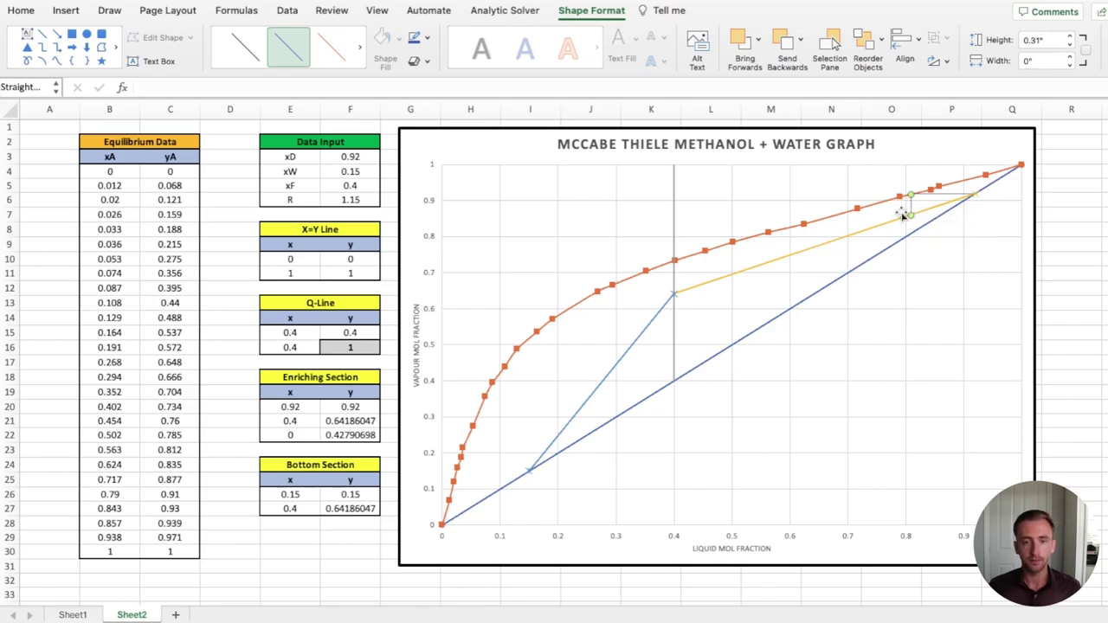
{"action": "left_click", "coordinate": [48, 43]}
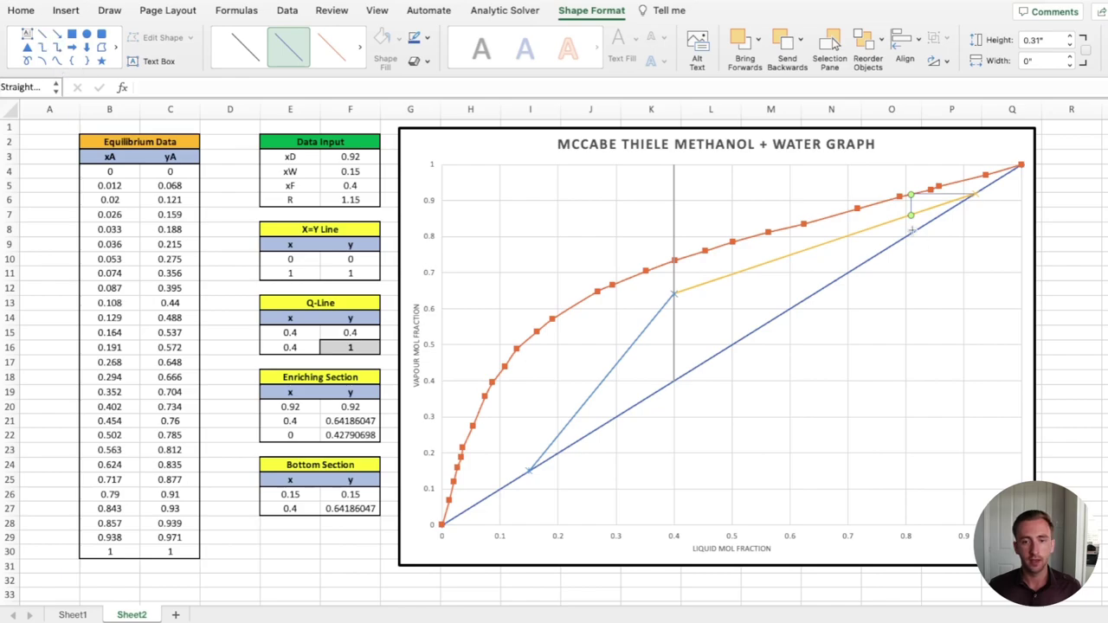
{"action": "left_click_drag", "start_coordinate": [910, 217], "coordinate": [834, 216]}
{"action": "left_click", "coordinate": [44, 34]}
{"action": "left_click_drag", "start_coordinate": [834, 217], "coordinate": [834, 239]}
{"action": "left_click", "coordinate": [44, 35]}
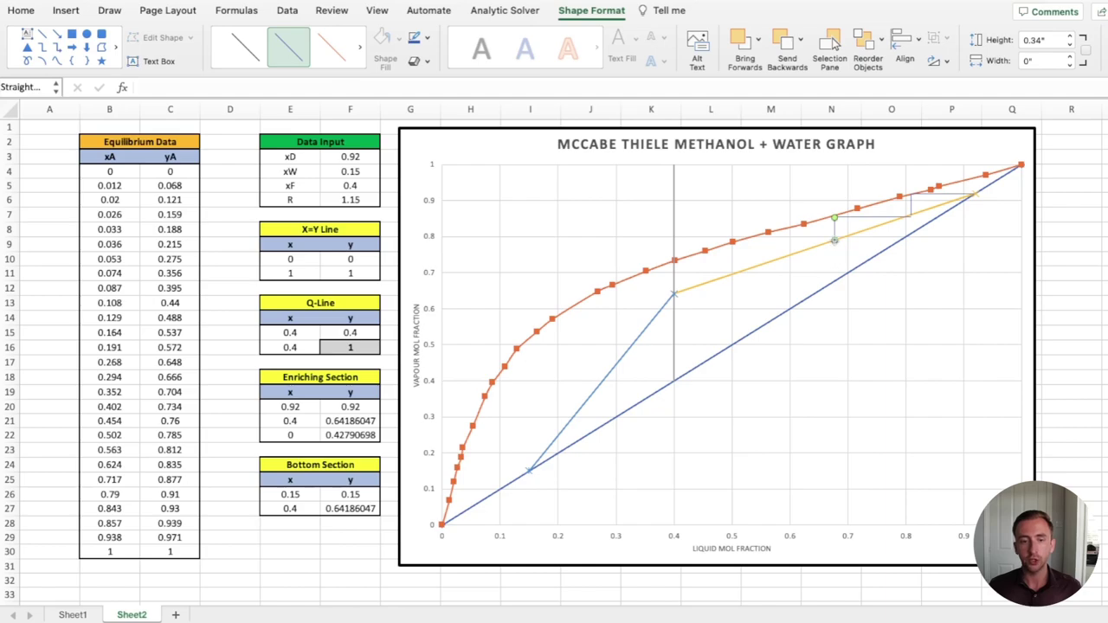
{"action": "left_click_drag", "start_coordinate": [834, 240], "coordinate": [741, 239]}
Step: Continue the staircase past the feed line at 0.4 onto the stripping operating line
{"action": "left_click", "coordinate": [43, 37]}
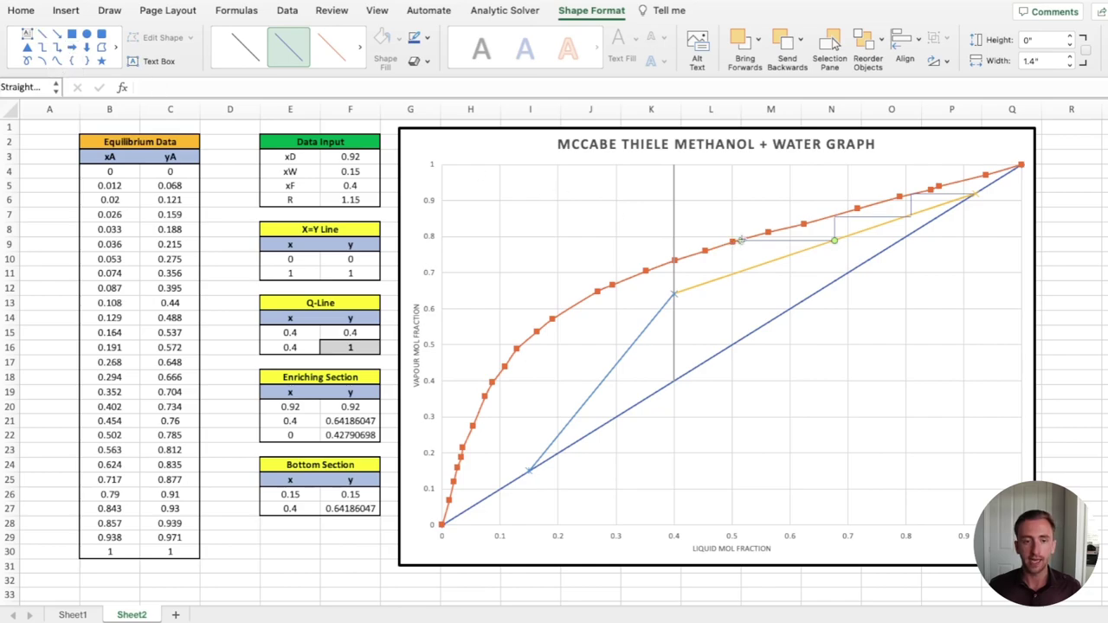
{"action": "left_click_drag", "start_coordinate": [741, 239], "coordinate": [741, 273]}
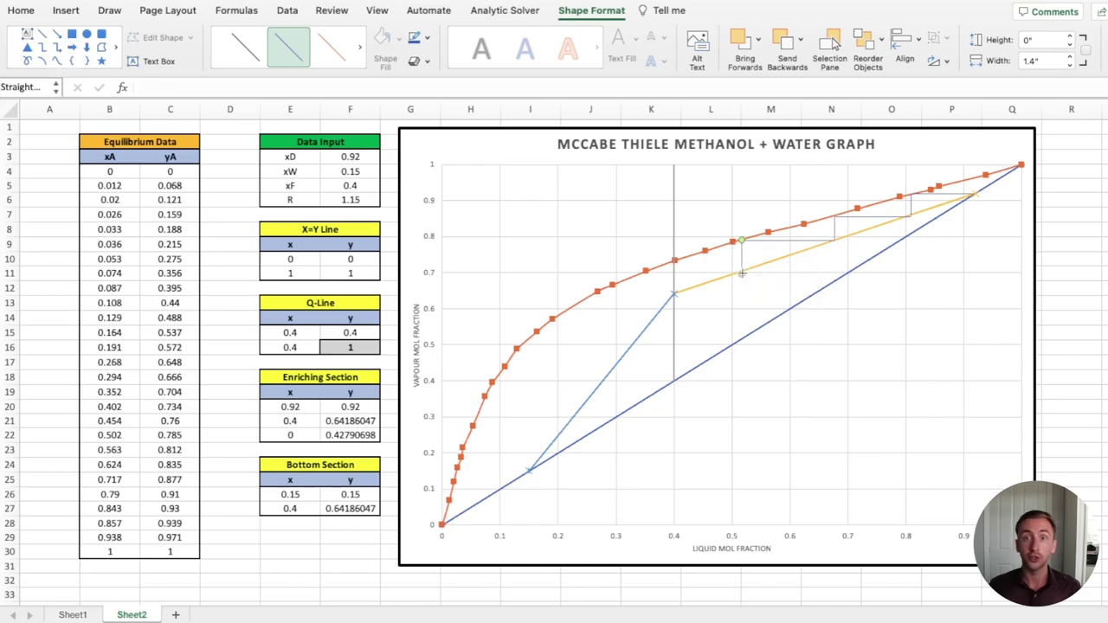
{"action": "left_click", "coordinate": [43, 34]}
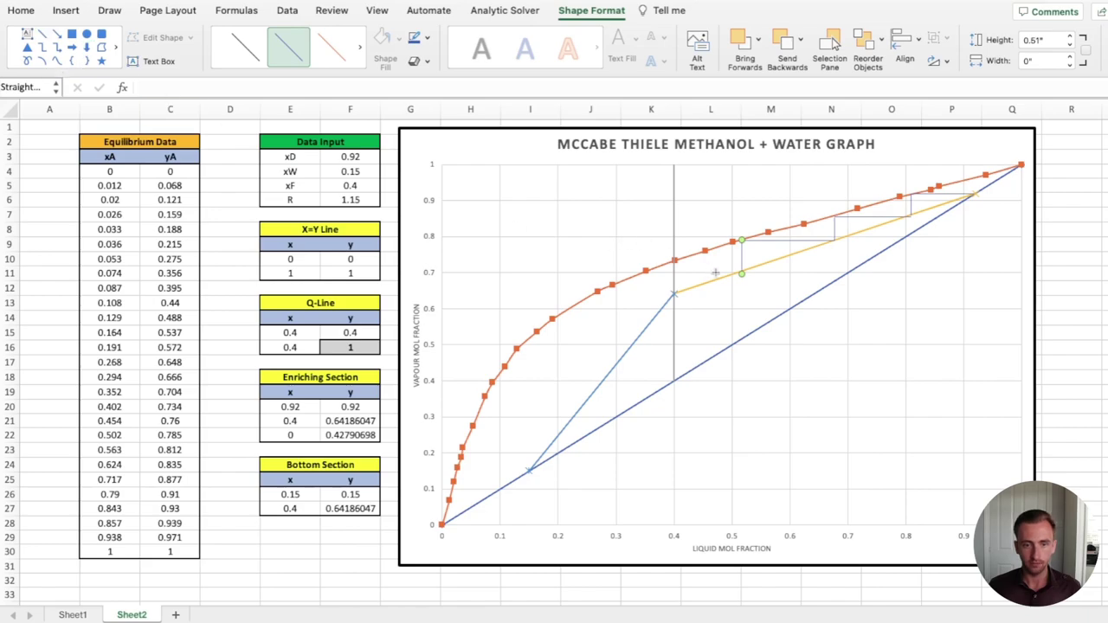
{"action": "left_click_drag", "start_coordinate": [741, 273], "coordinate": [637, 273]}
{"action": "left_click", "coordinate": [42, 48]}
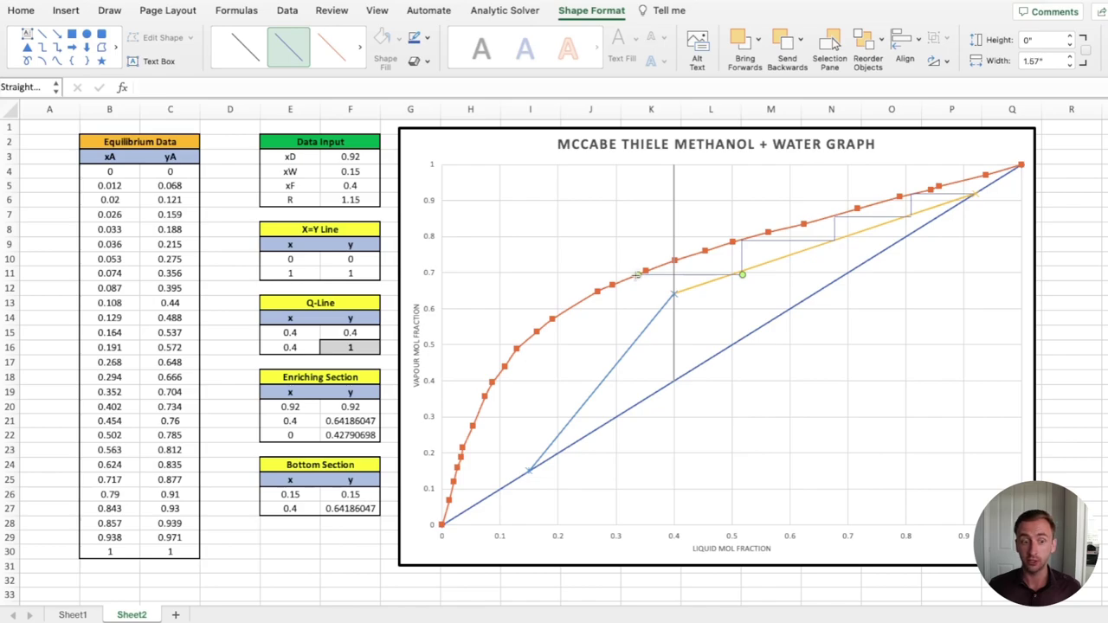
{"action": "left_click_drag", "start_coordinate": [637, 274], "coordinate": [646, 336]}
{"action": "left_click", "coordinate": [42, 34]}
{"action": "left_click_drag", "start_coordinate": [638, 337], "coordinate": [530, 337]}
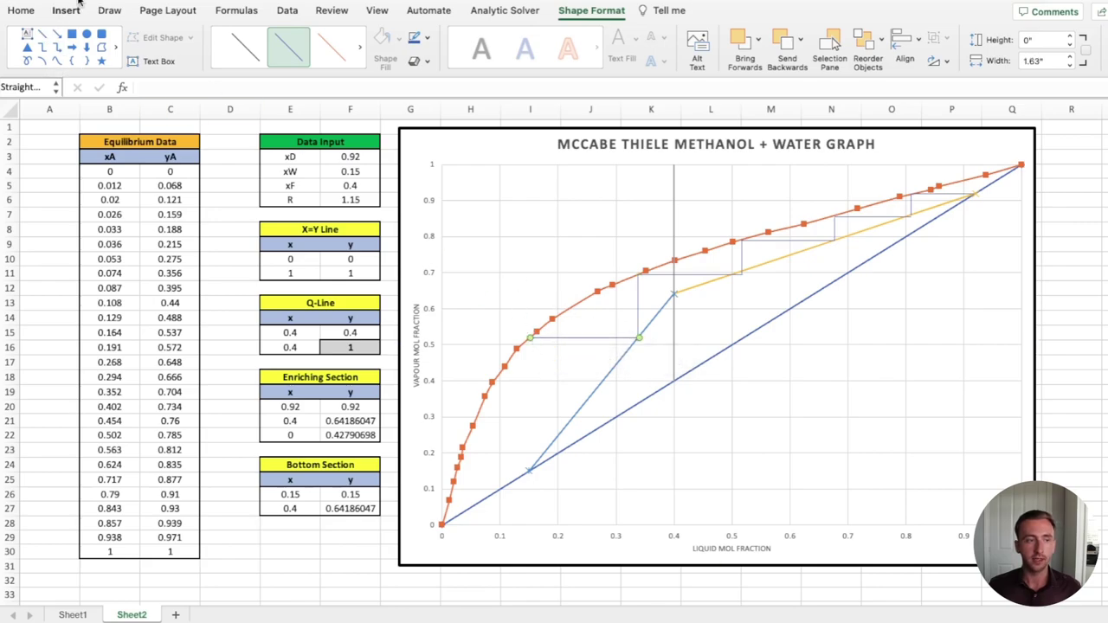
Step: Draw the lowest vertical drop, horizontal step and final drop toward the diagonal
{"action": "left_click", "coordinate": [42, 33]}
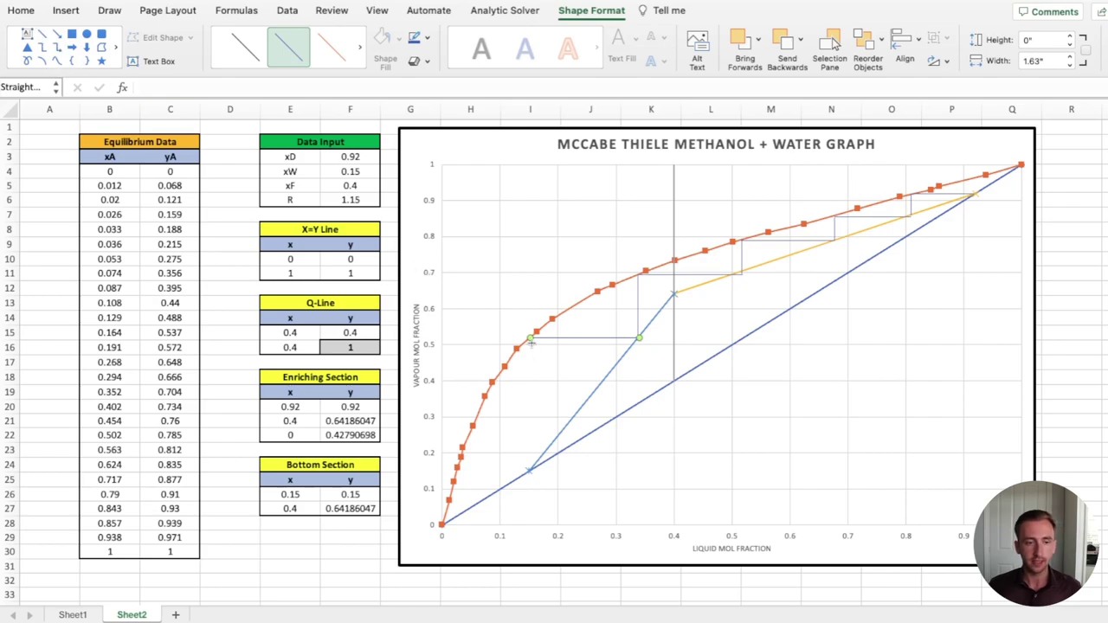
{"action": "left_click_drag", "start_coordinate": [530, 337], "coordinate": [547, 468]}
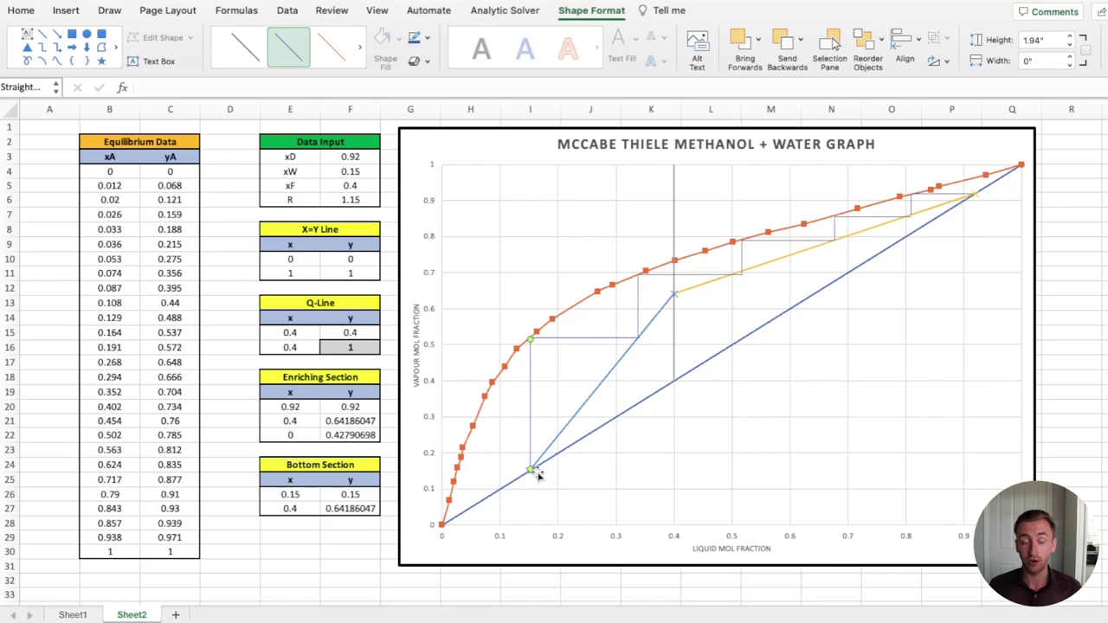
{"action": "left_click", "coordinate": [40, 38]}
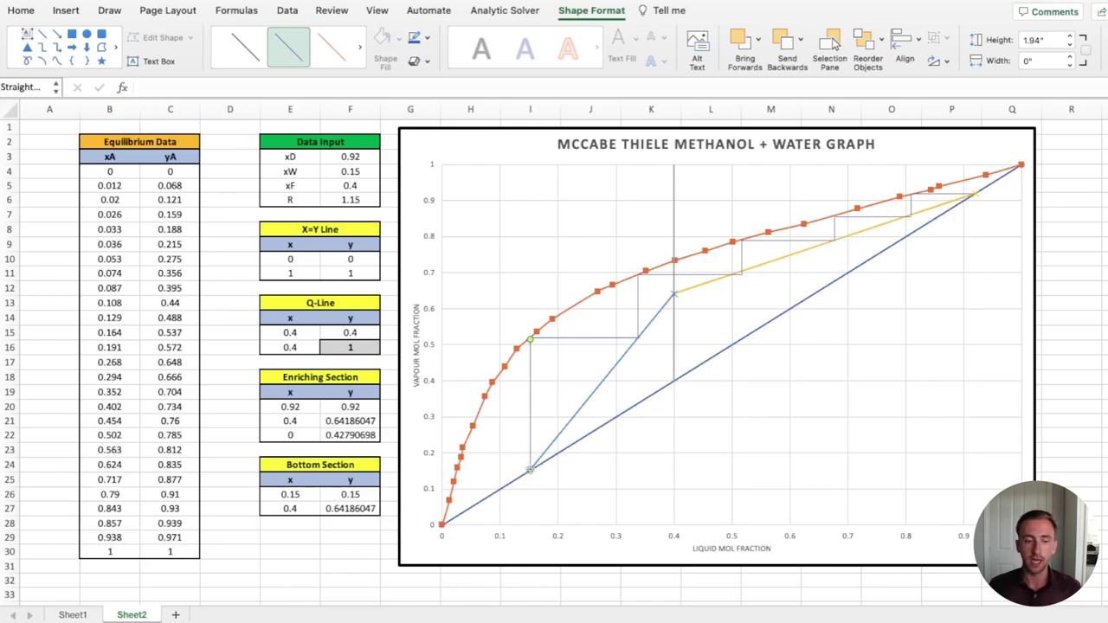
{"action": "left_click_drag", "start_coordinate": [530, 470], "coordinate": [456, 470]}
{"action": "left_click", "coordinate": [41, 35]}
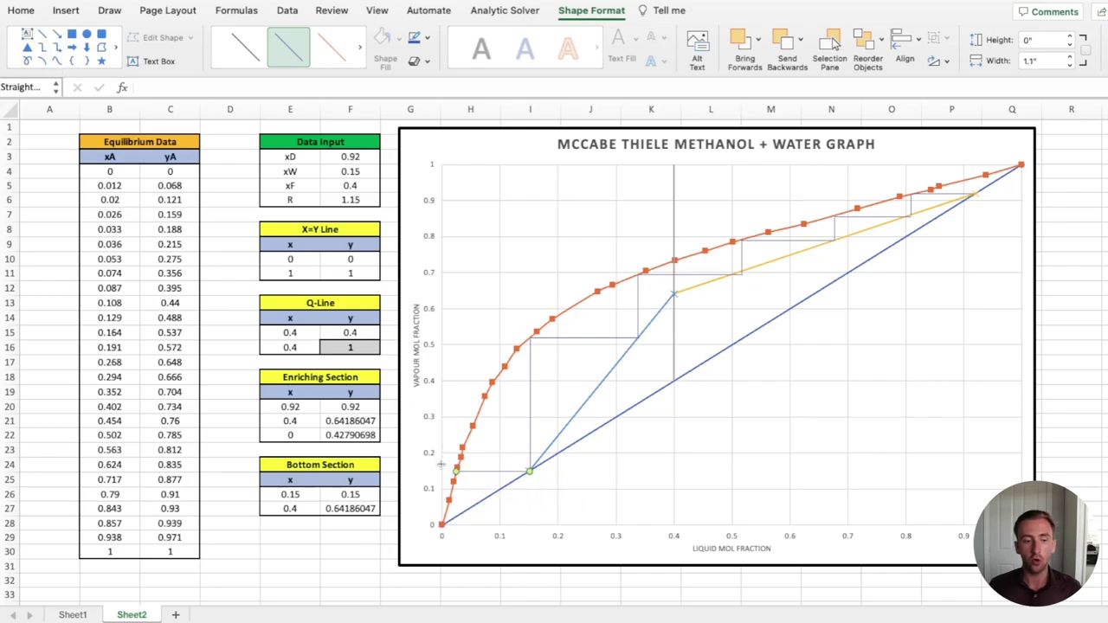
{"action": "left_click_drag", "start_coordinate": [456, 472], "coordinate": [466, 517]}
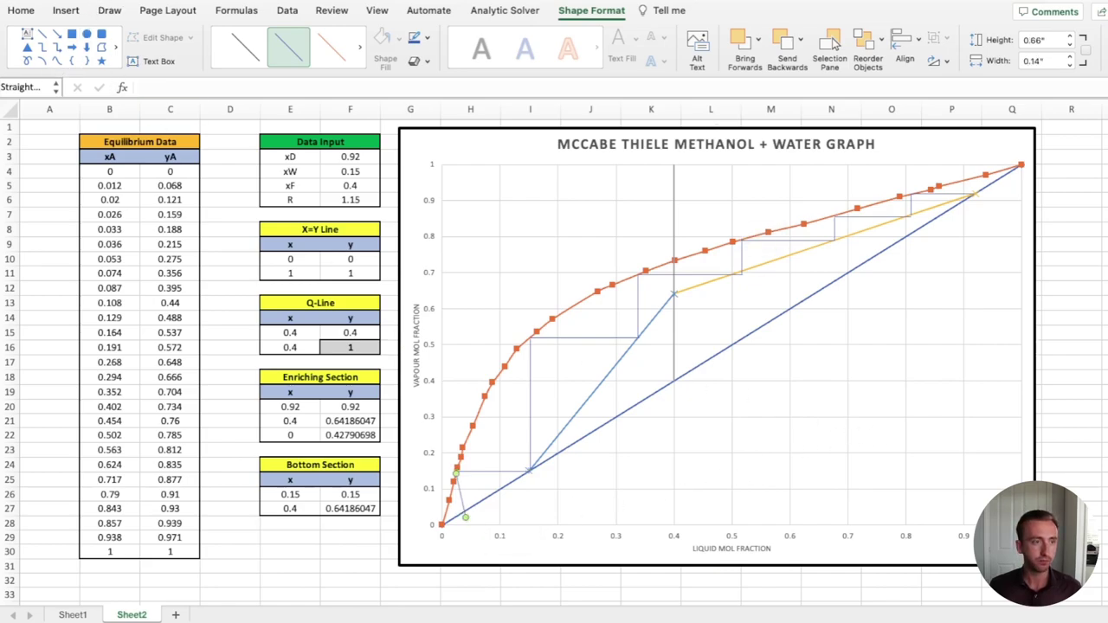
Step: Undo the crooked final drop and redraw it straight down to the diagonal
{"action": "key", "text": "super+z"}
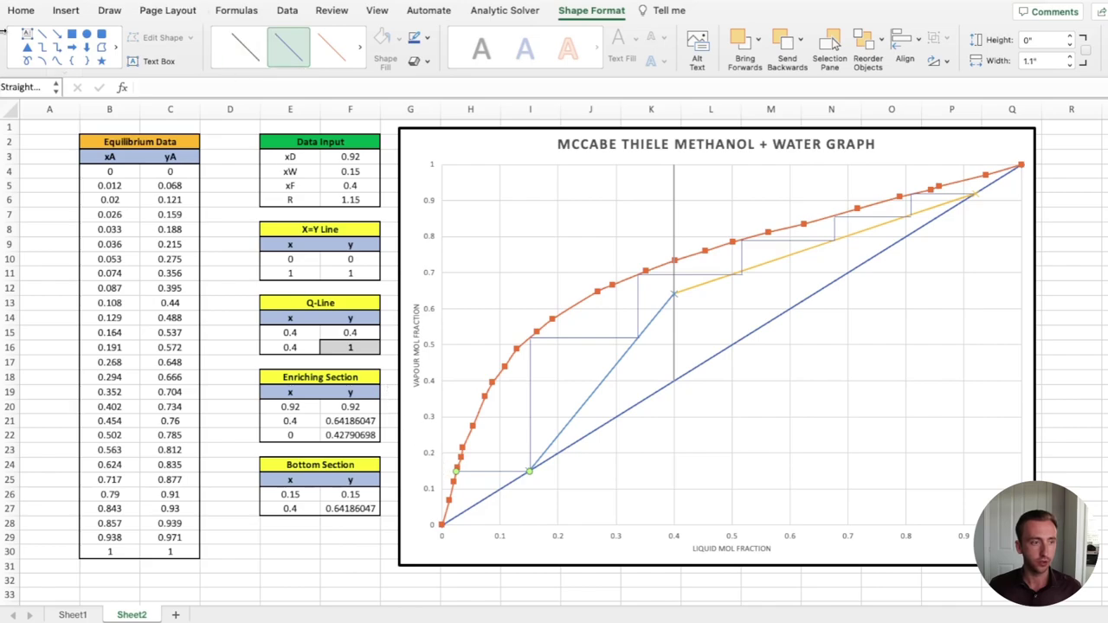
{"action": "left_click", "coordinate": [41, 34]}
{"action": "mouse_move", "coordinate": [455, 470]}
{"action": "left_mouse_down"}
{"action": "mouse_move", "coordinate": [463, 528]}
{"action": "mouse_move", "coordinate": [455, 516]}
{"action": "left_mouse_up"}
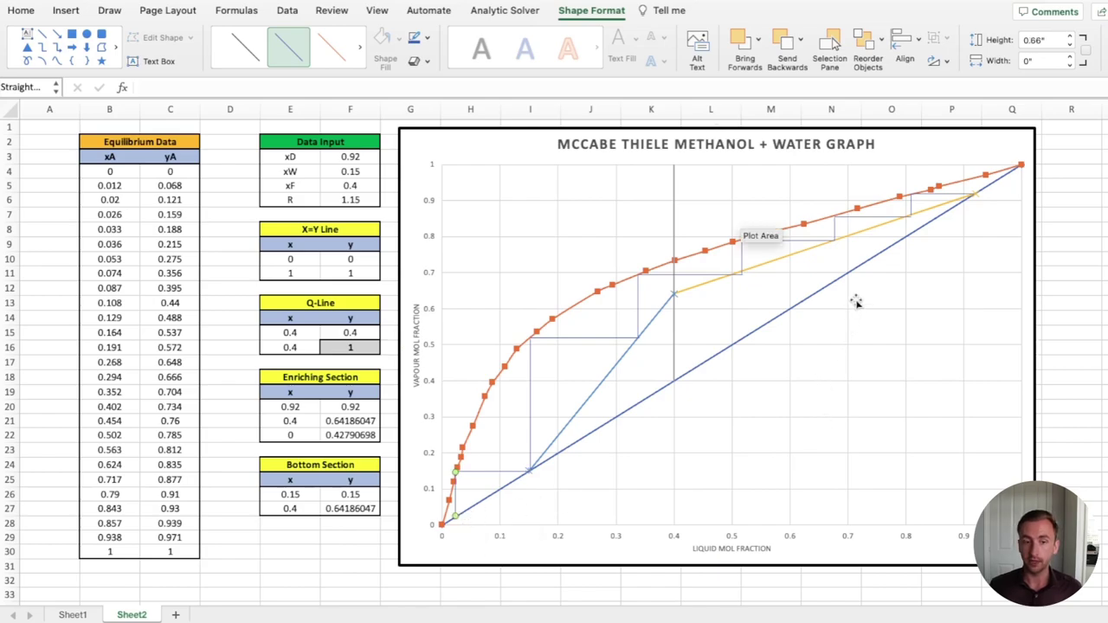
{"action": "left_click", "coordinate": [905, 217]}
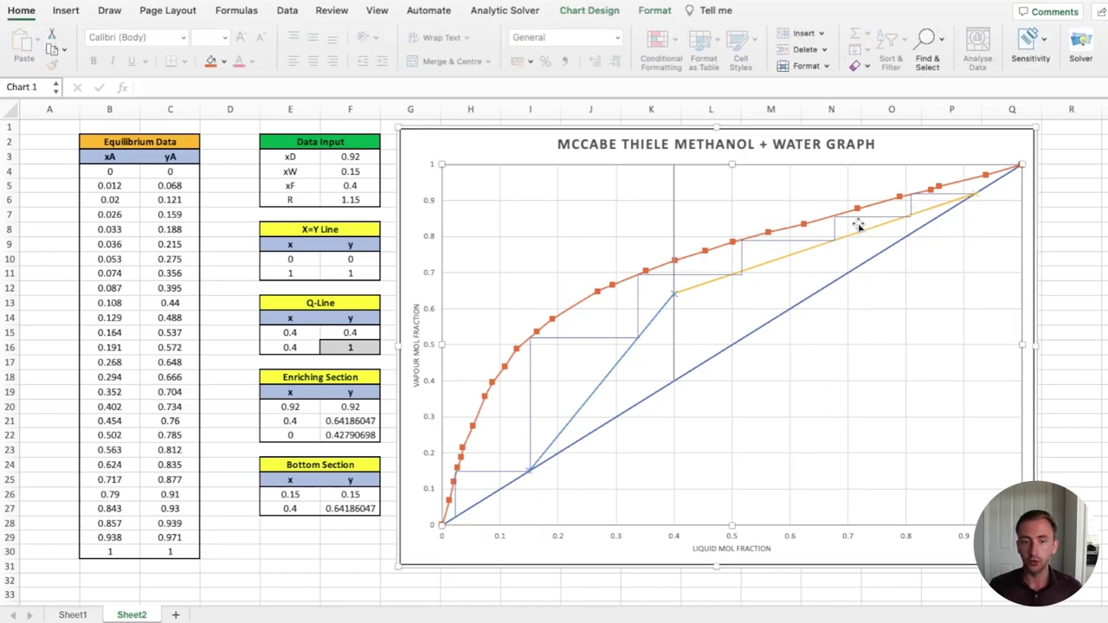